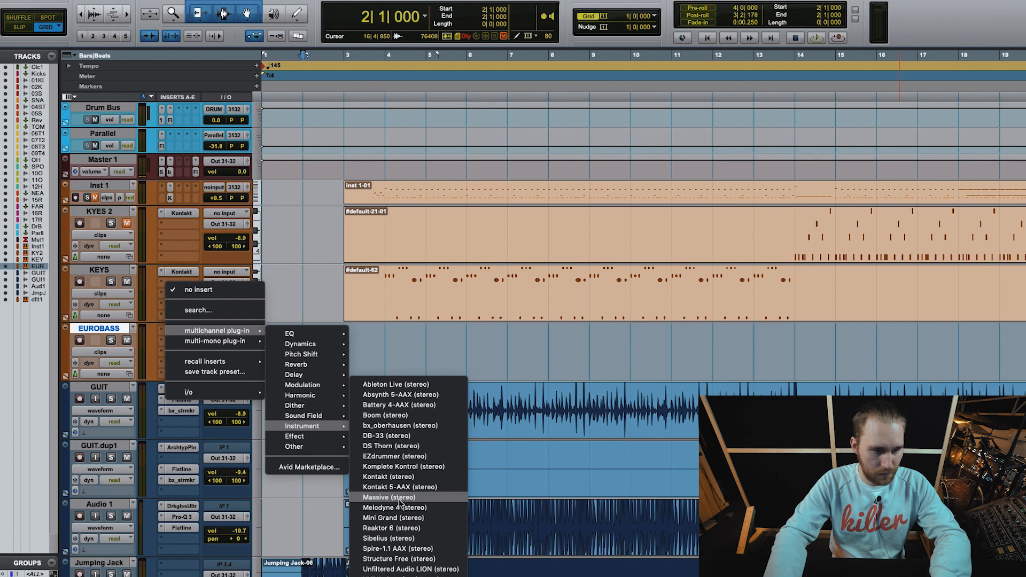
Insert a stereo Kontakt instrument on the EUROBASS track and load EUROBASS II.nki from the EUROBASS library.
left_click(399, 477)
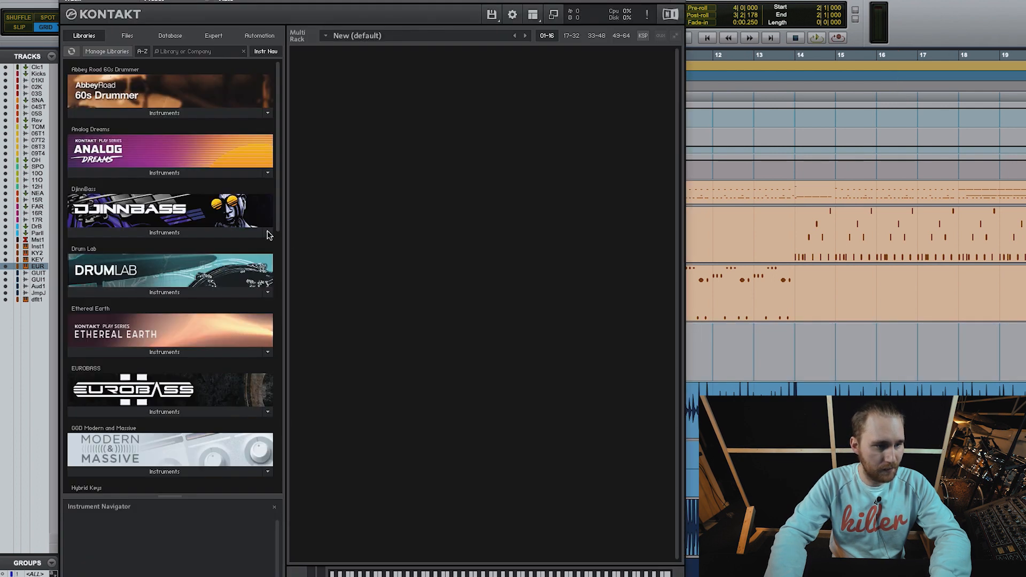
scroll(142, 302, "down", 3)
left_click(152, 334)
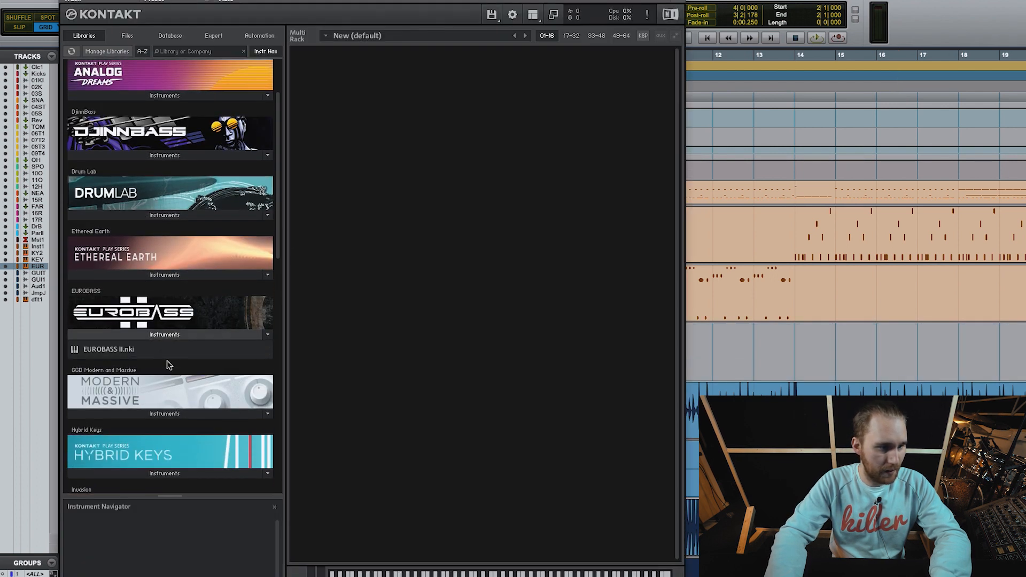
double_click(146, 350)
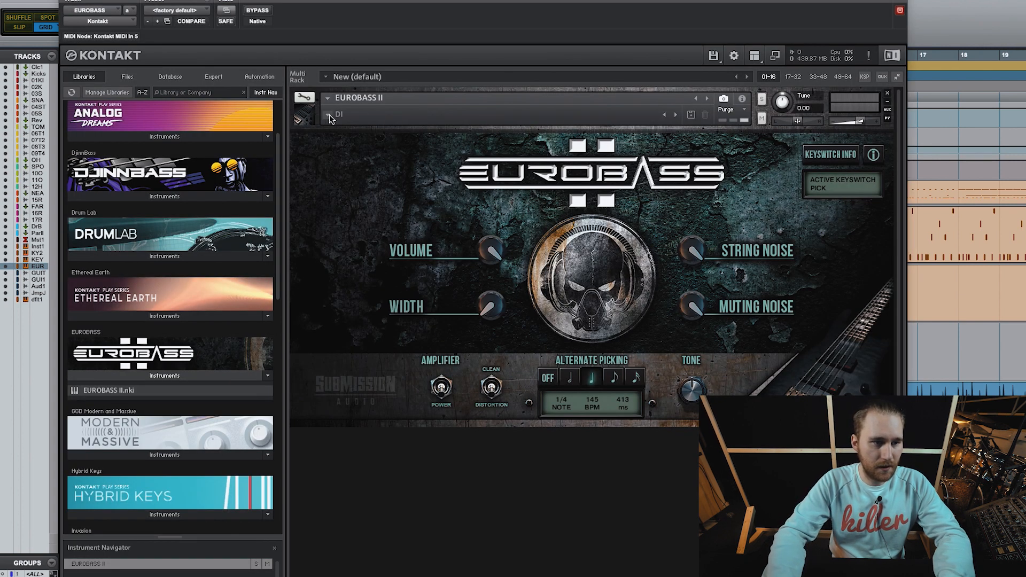
Load the Wide Distortion snapshot in EUROBASS II with alternate picking at 1/8 note, and close the instrument window.
left_click(330, 114)
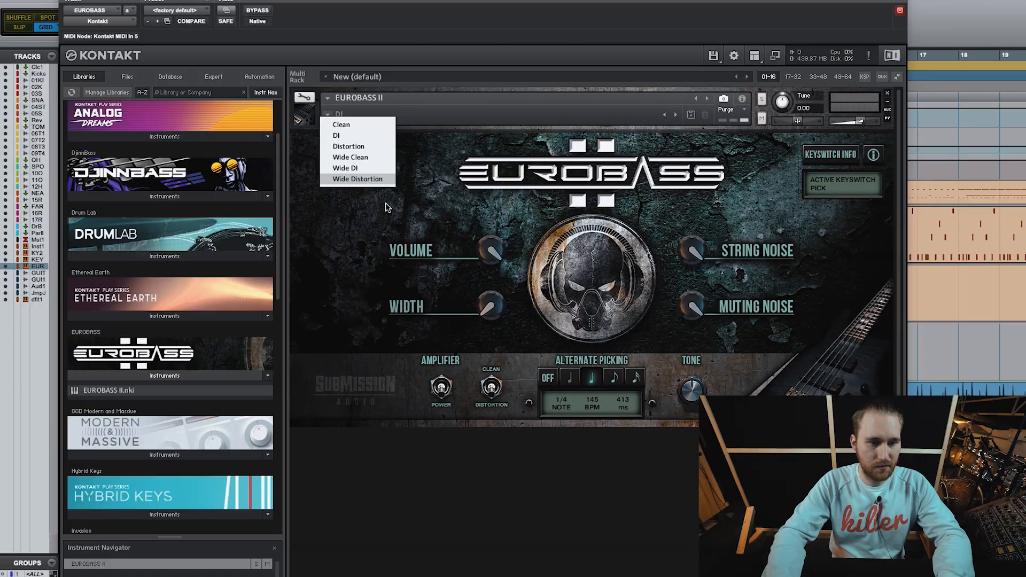
left_click(357, 179)
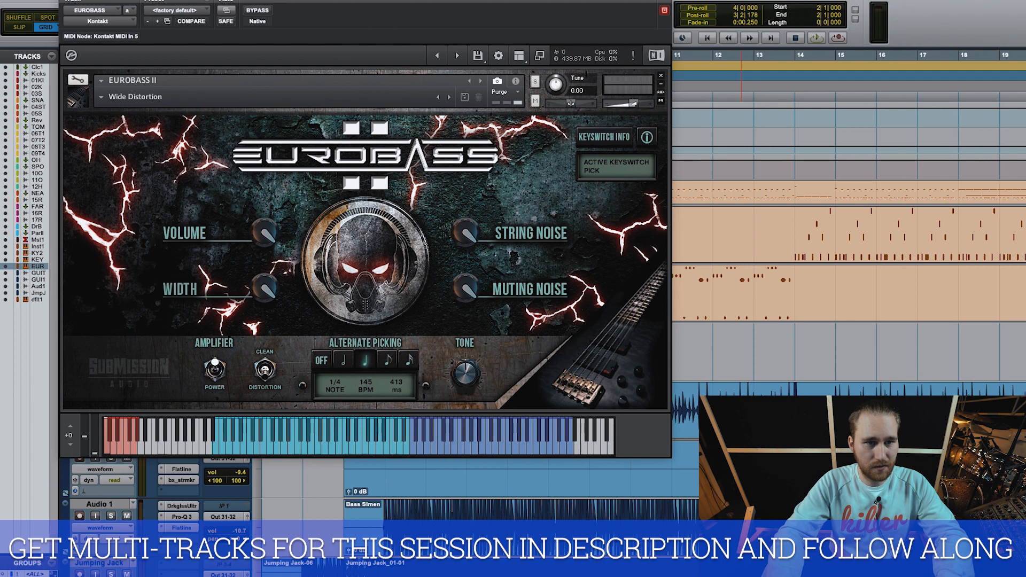
left_click_drag(376, 1, 664, 6)
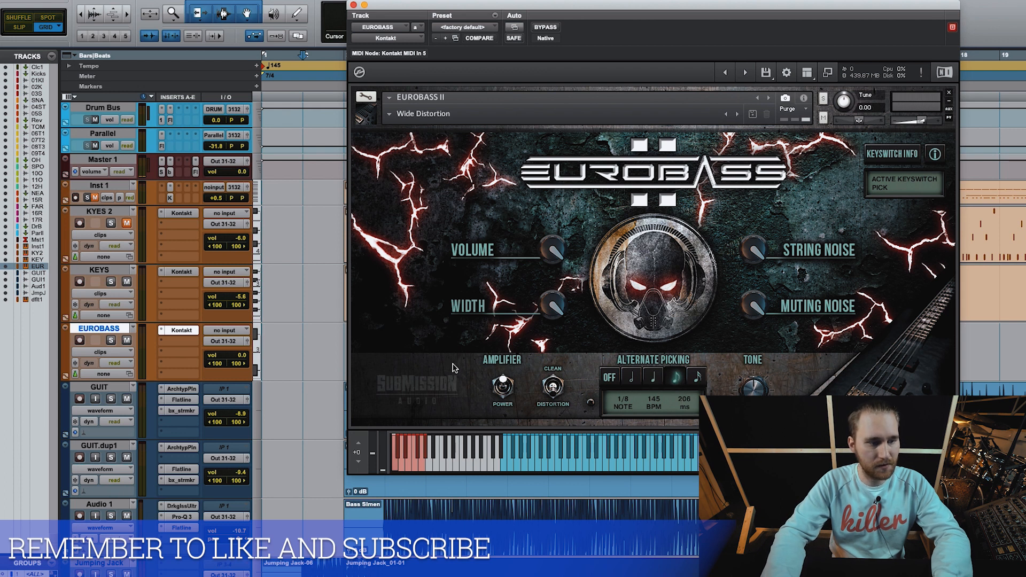
left_click(322, 348)
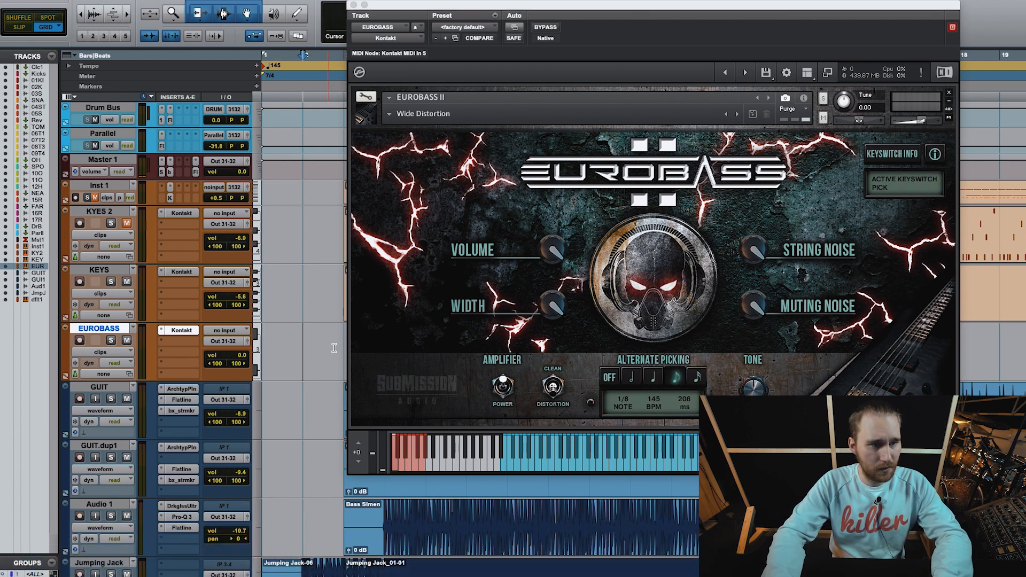
left_click(365, 6)
Pencil a one-bar MIDI note at bar 3 on the EUROBASS track and return the track to clips view.
left_click(296, 14)
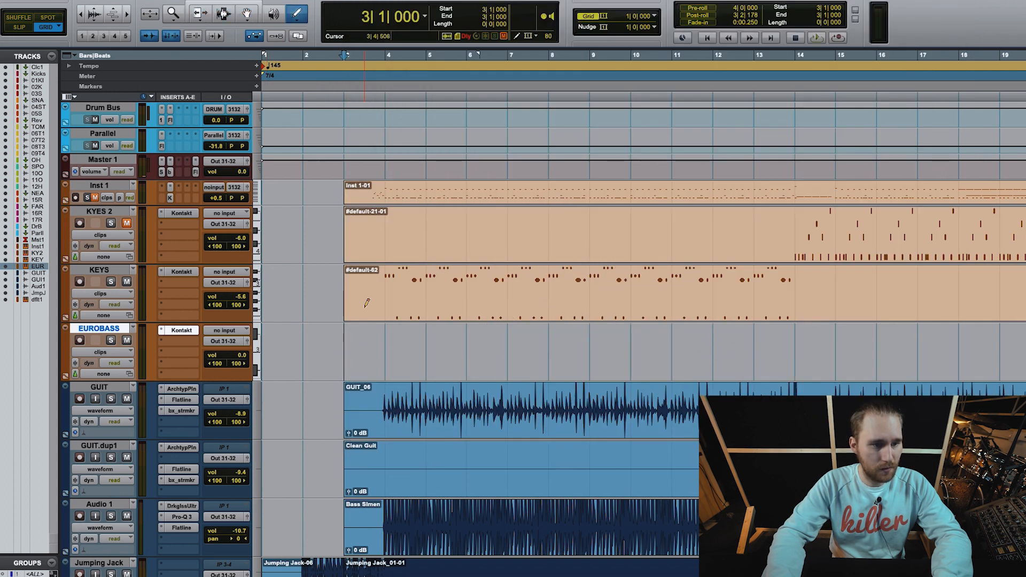
key("ctrl+minus")
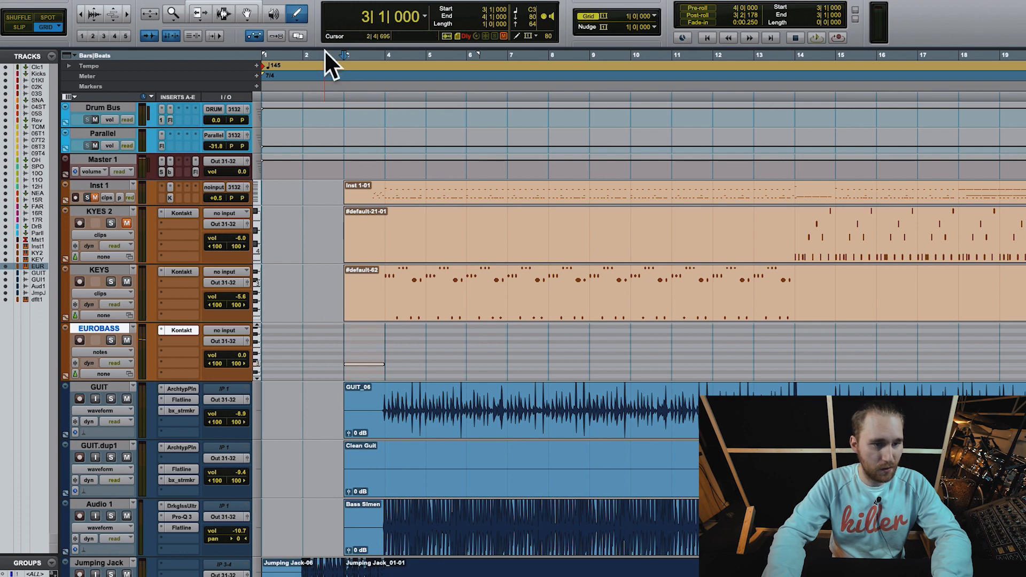
left_click(238, 4)
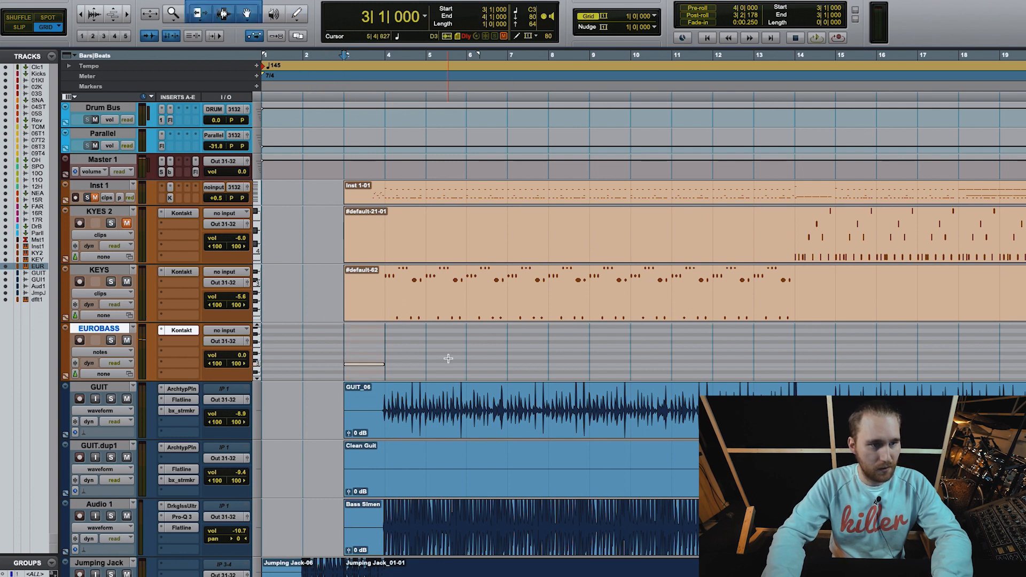
left_click(107, 352)
left_click(101, 345)
left_click(361, 360)
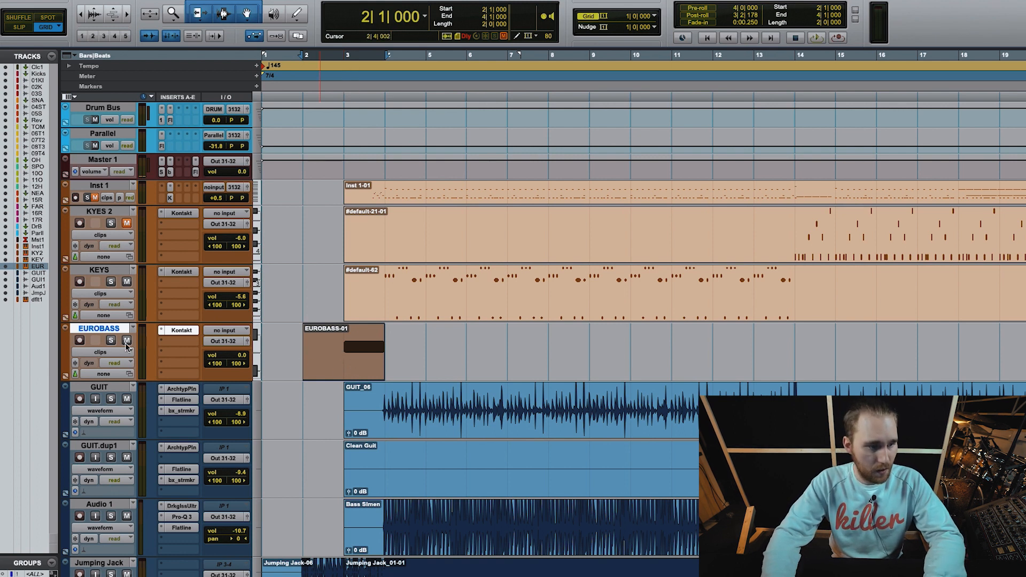
Open the EUROBASS clip in the MIDI editor and transpose its note down to the octave starting at C1.
double_click(350, 363)
mouse_move(557, 282)
left_mouse_down()
mouse_move(555, 405)
mouse_move(547, 433)
mouse_move(531, 425)
mouse_move(547, 424)
left_mouse_up()
left_click(67, 11)
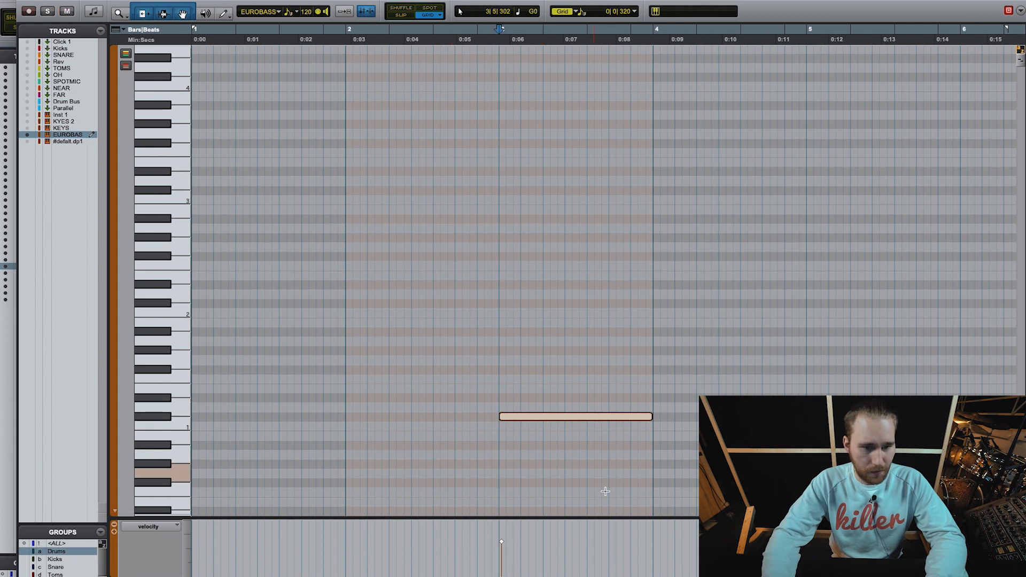
left_click(515, 367)
left_click(571, 422)
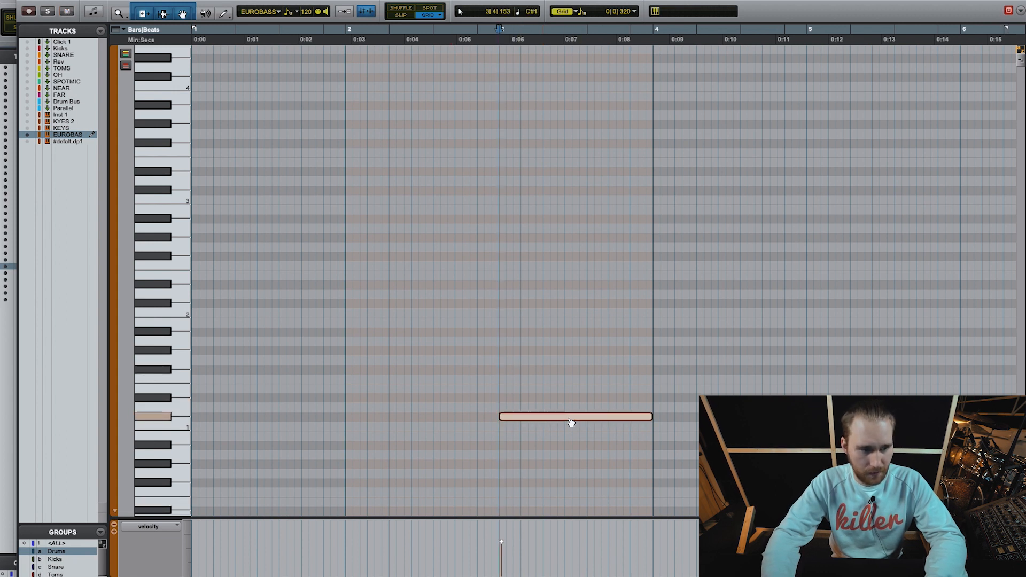
left_click(541, 418)
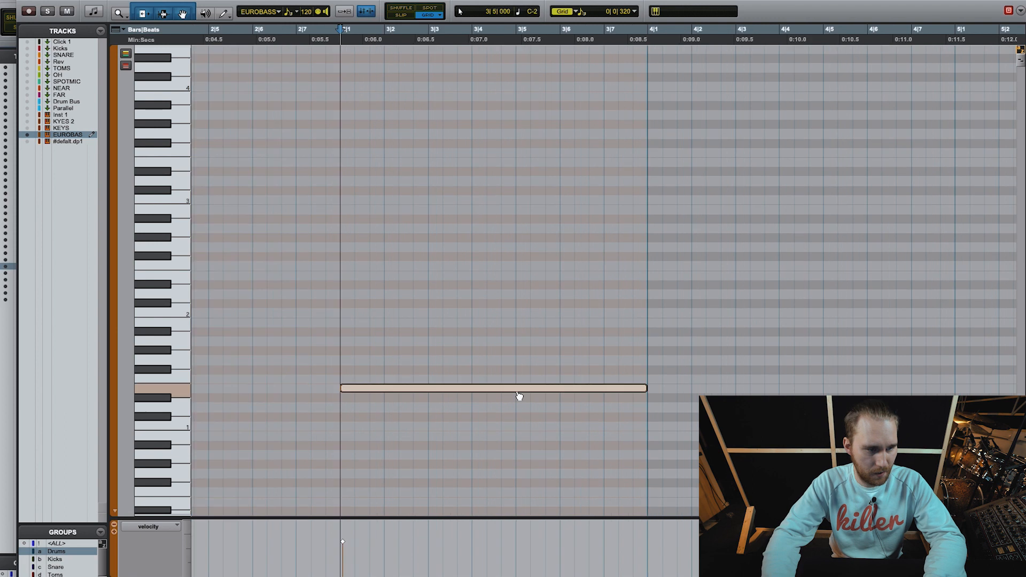
Move the bass note to D1 and shorten it to one 320-tick grid unit.
left_click_drag(518, 392, 517, 409)
left_click_drag(643, 405, 435, 416)
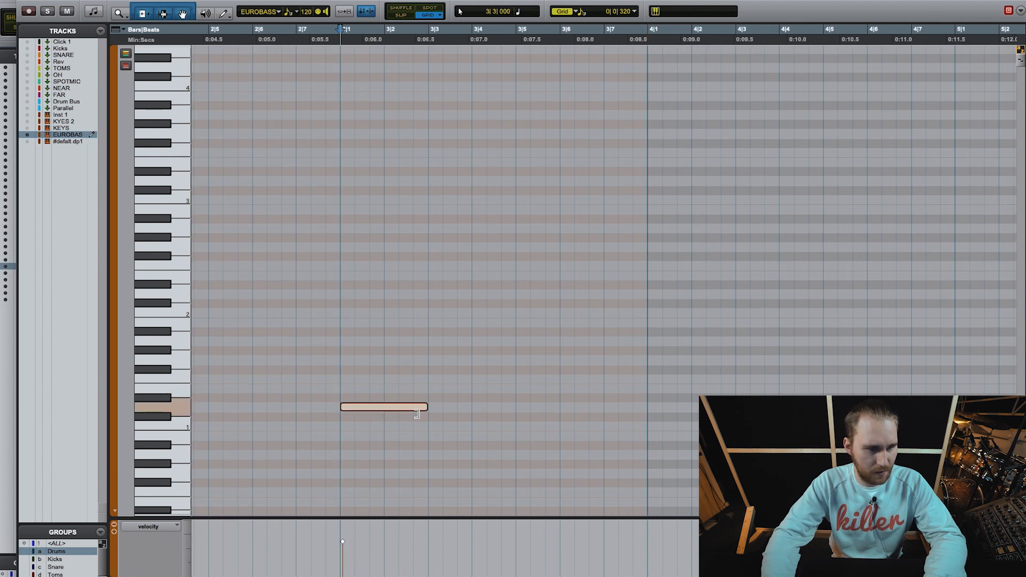
scroll(435, 406, "left", 5)
scroll(481, 406, "down", 4)
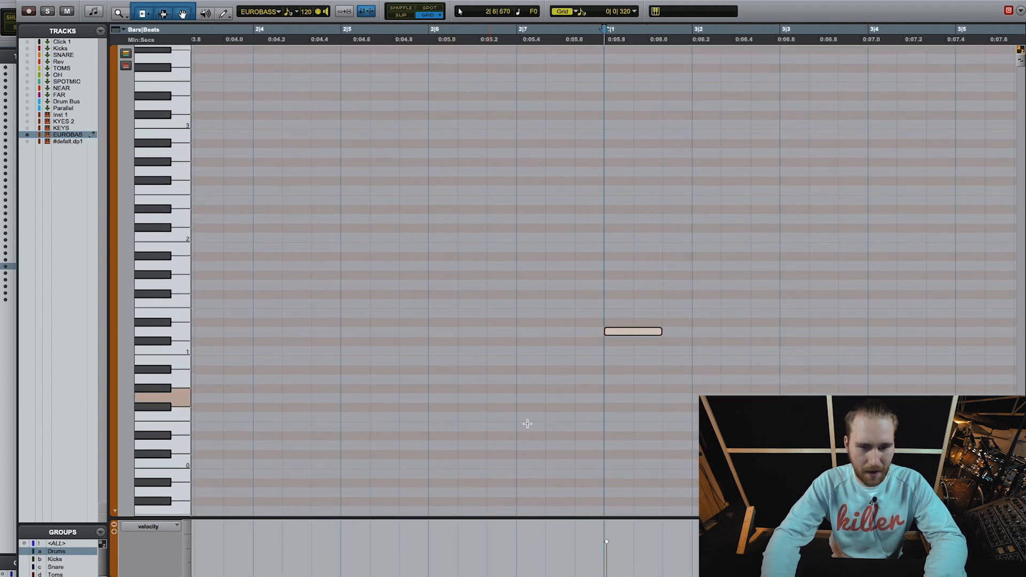
scroll(559, 399, "right", 2)
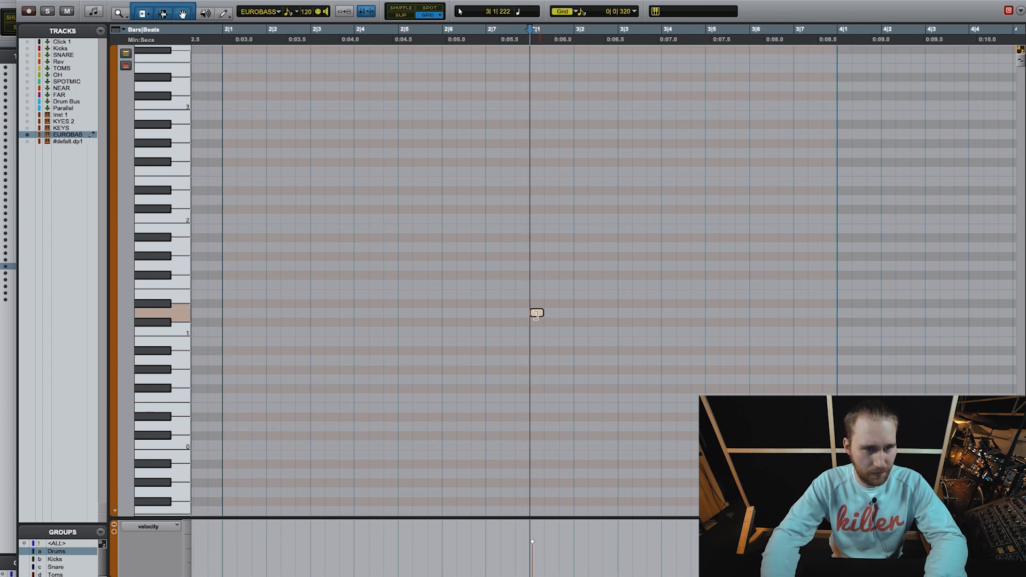
scroll(551, 310, "right", 1)
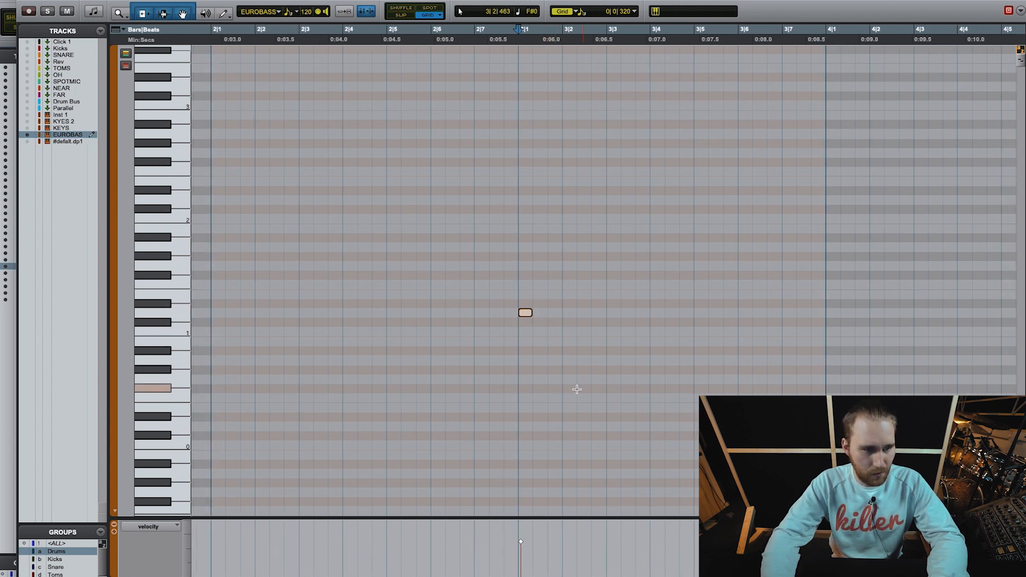
scroll(576, 388, "right", 2)
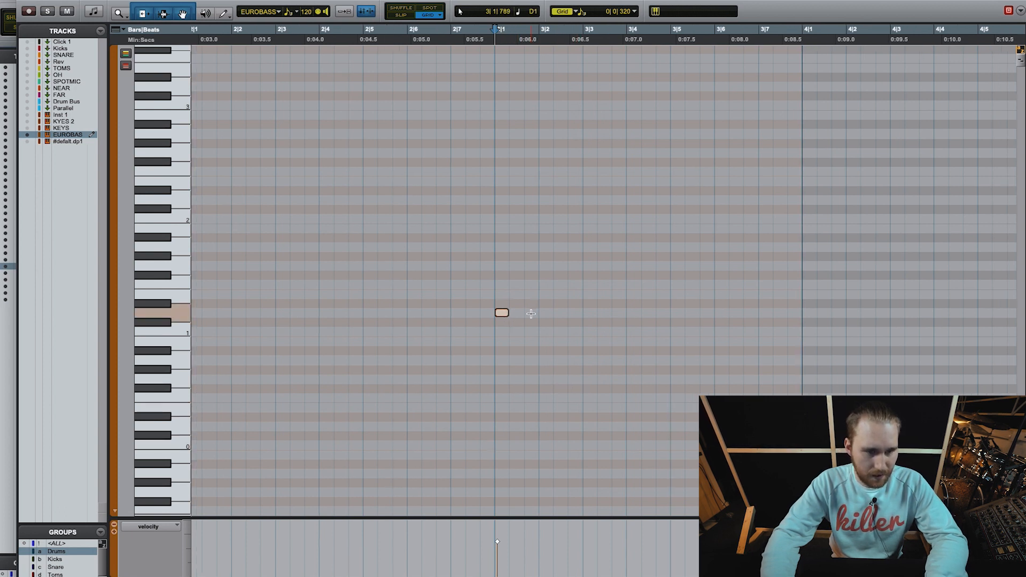
Add two more short D1 notes after the first, spaced two grid units apart, and play the pattern.
left_click(525, 313)
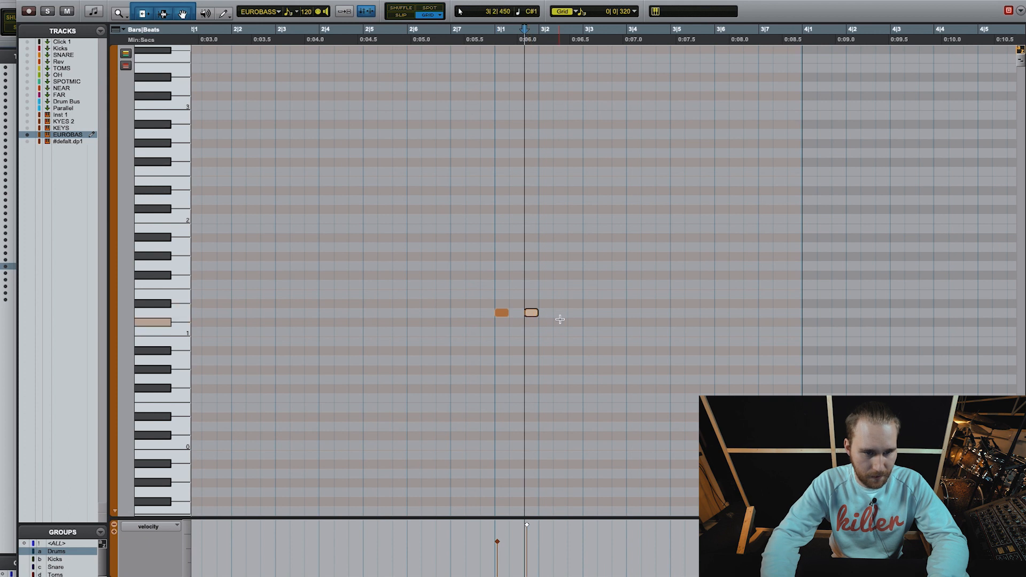
left_click(562, 313)
left_click(475, 310)
key("space")
key("space")
Move the three D1 notes so they start at bar 4, and play the passage.
key("r")
left_click_drag(589, 368, 673, 317)
left_click(611, 308)
scroll(611, 309, "right", 5)
left_click(489, 294)
key("space")
scroll(518, 317, "right", 3)
key("space")
Add a short E0 note on beat 3 of bar 4 and play the passage.
left_click(485, 339)
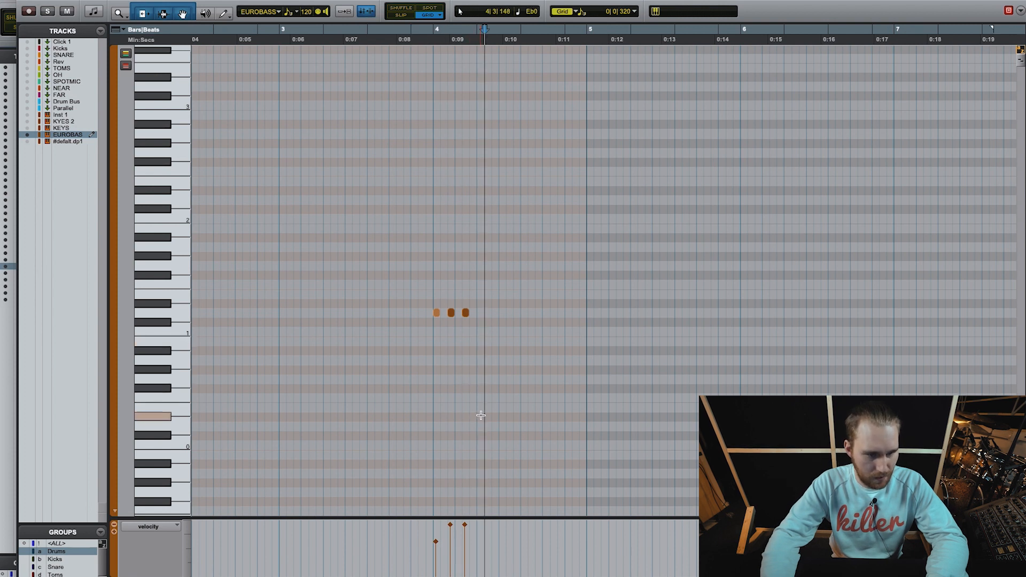
left_click(478, 409)
key("ctrl+]")
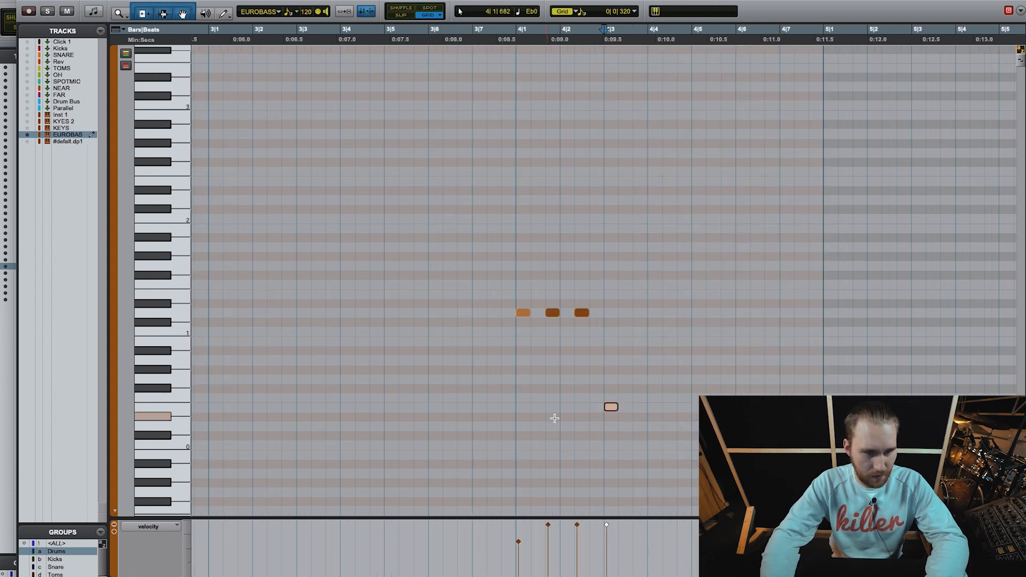
left_click(486, 292)
key("space")
scroll(575, 381, "right", 3)
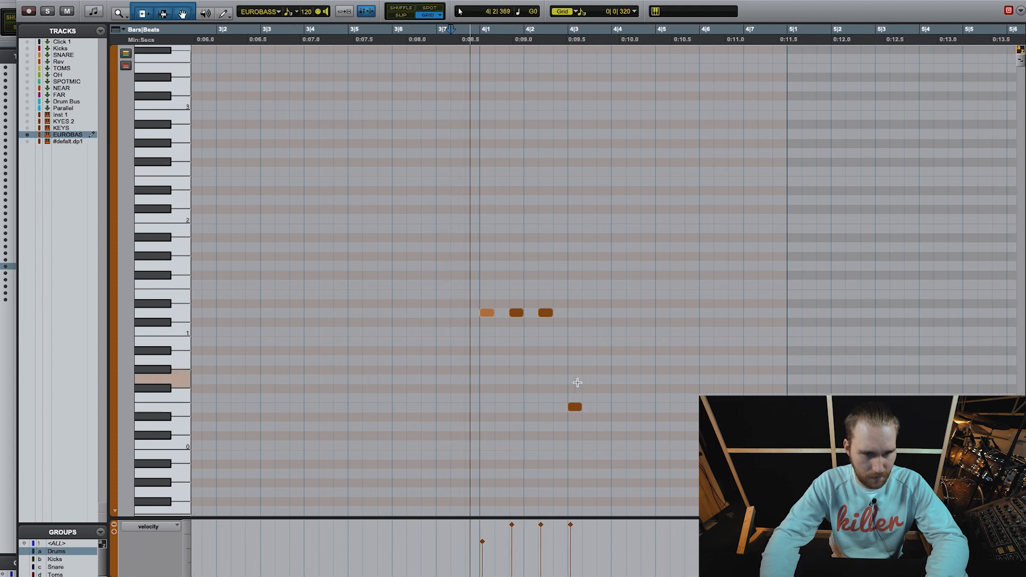
Try the E0 note one grid unit earlier, listen to it, and return it to beat 3 of bar 4.
left_click(531, 407)
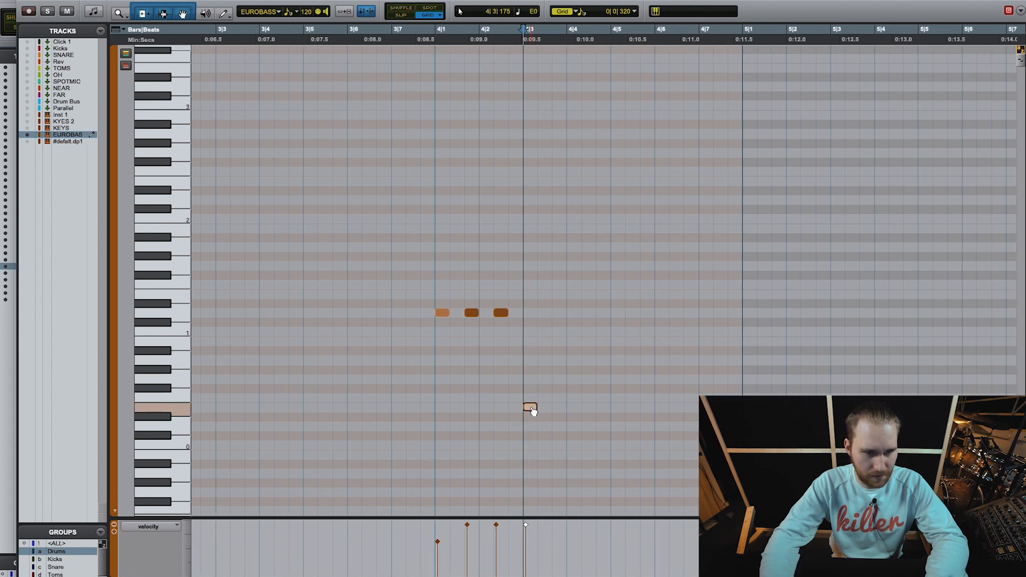
left_click_drag(522, 412, 511, 411)
left_click(436, 303)
key("space")
scroll(445, 311, "right", 1)
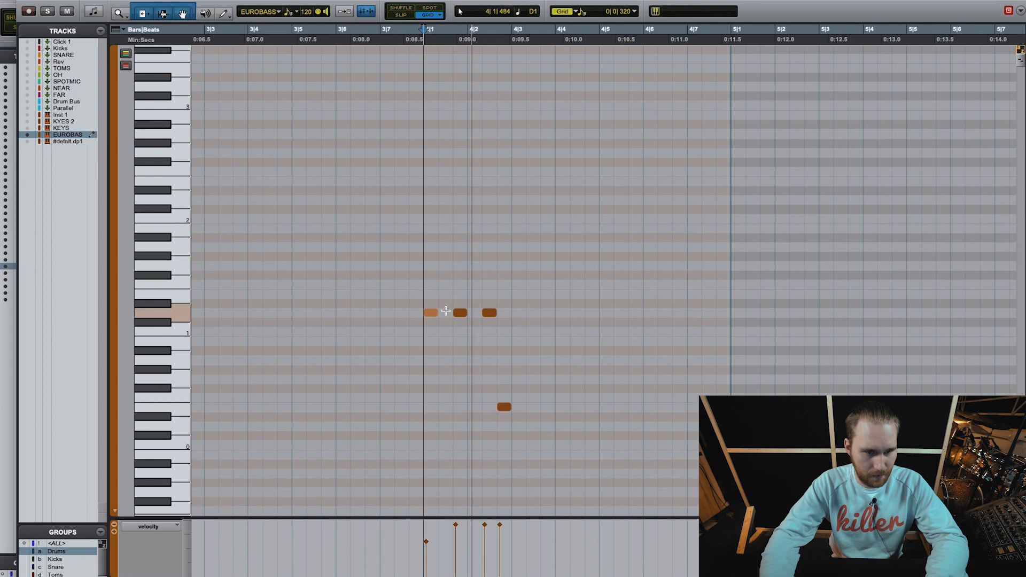
key("space")
left_click_drag(504, 408, 518, 408)
left_click(419, 280)
key("space")
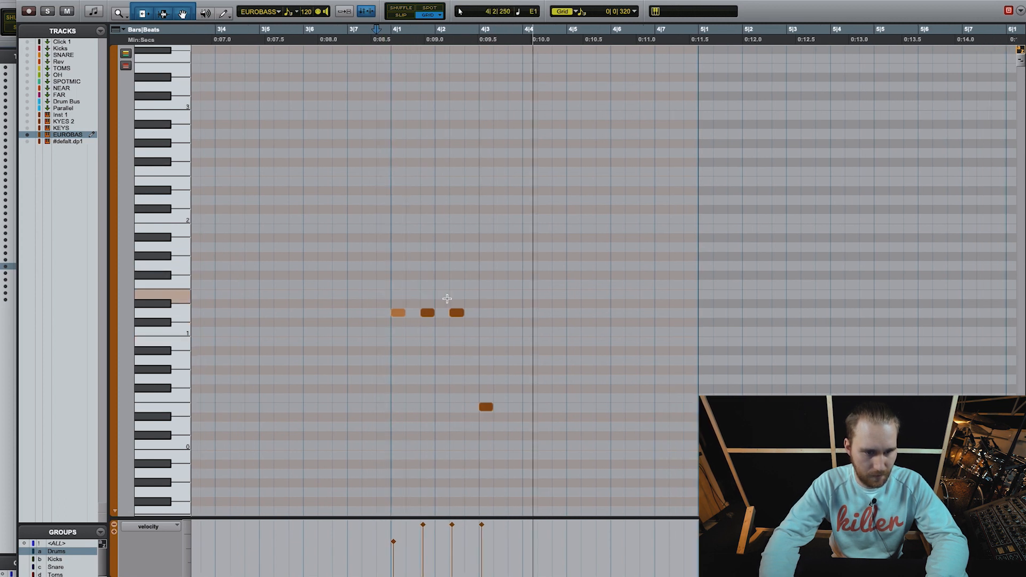
Add three short E1 notes after the E0 note, starting one grid unit after beat 3 and spaced two units apart.
left_click(501, 306)
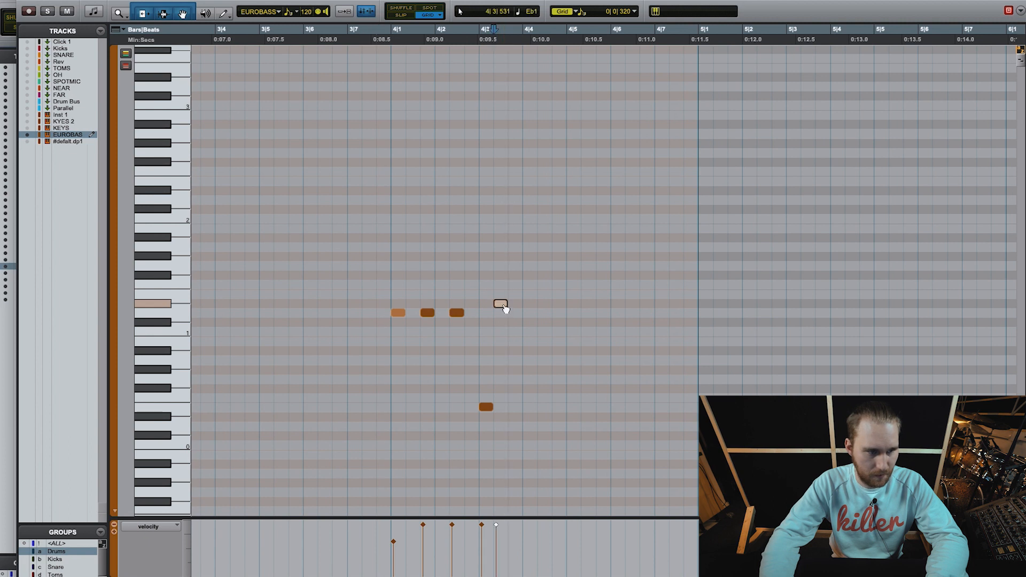
left_click_drag(502, 304, 502, 295)
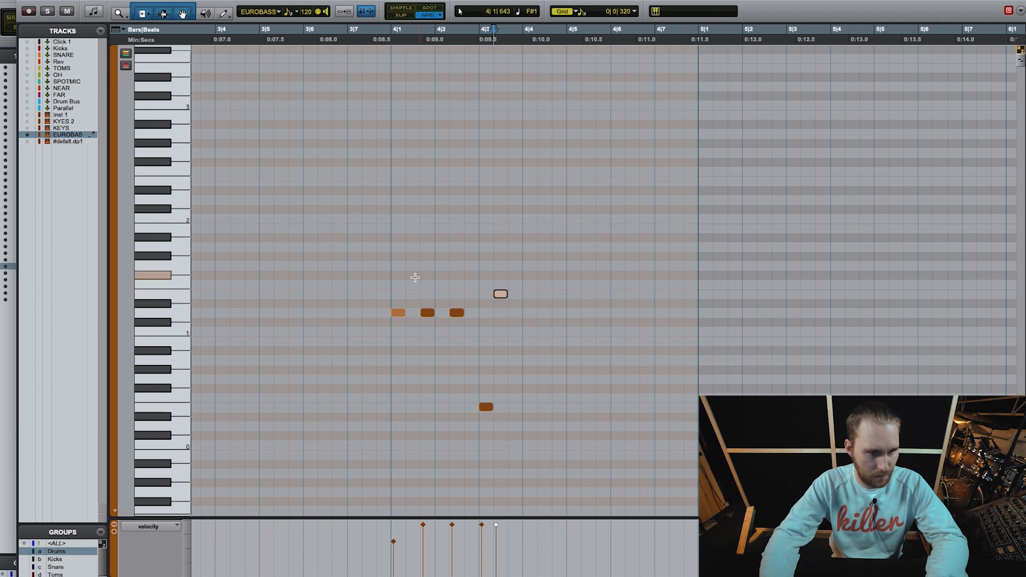
left_click(525, 295)
left_click(525, 295)
left_click(555, 296)
Play the bass pattern from the start of bar 4, listening to the EUROBASS track soloed as well.
left_click(390, 300)
key("space")
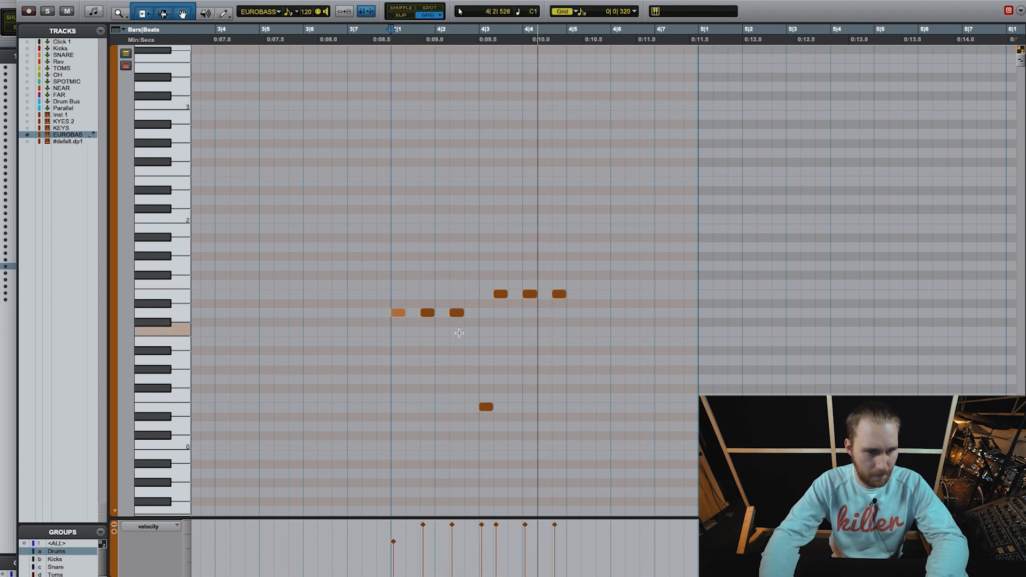
key("space")
key("space")
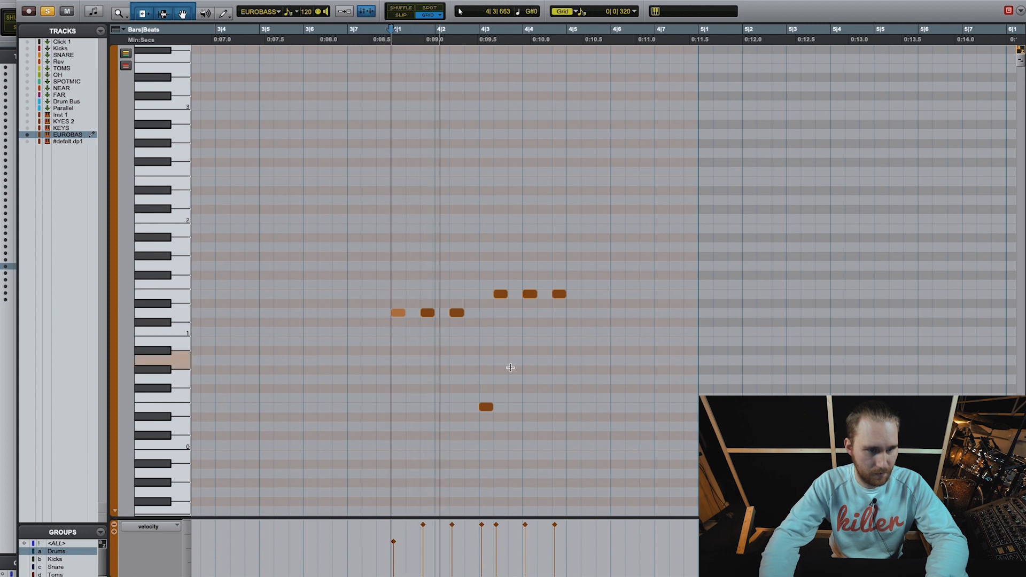
key("space")
scroll(534, 377, "right", 3)
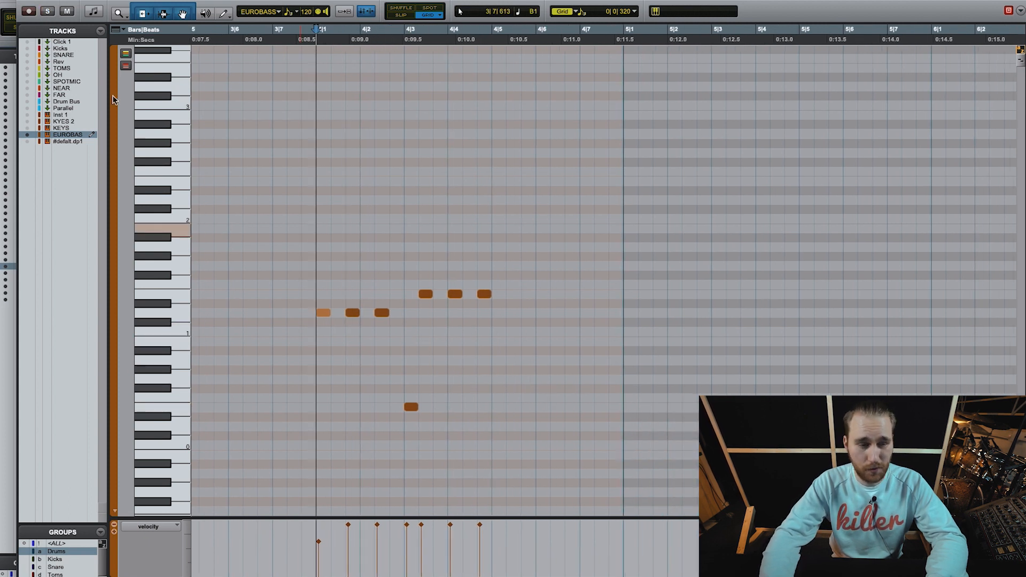
scroll(395, 387, "right", 2)
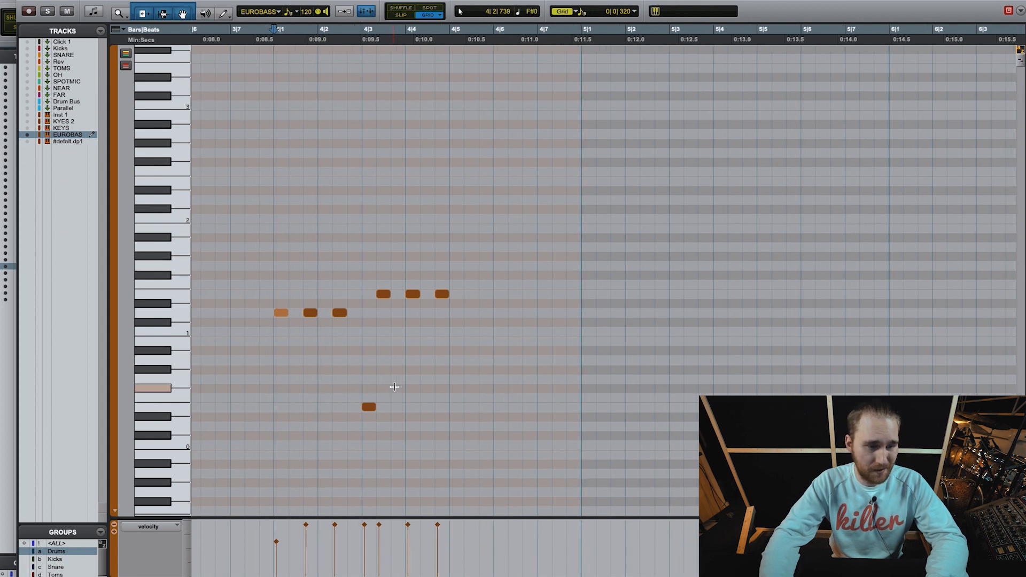
scroll(394, 387, "right", 2)
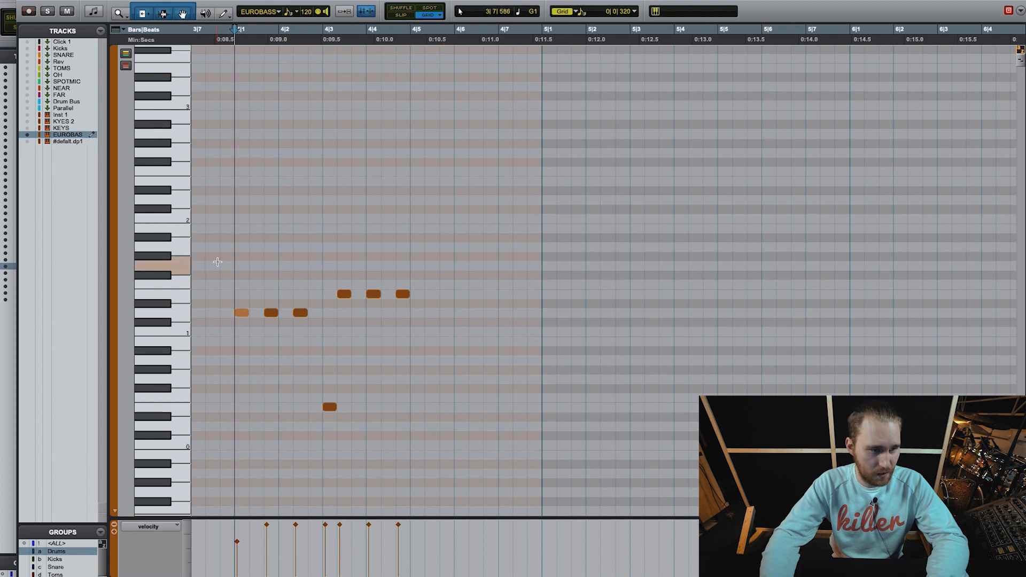
scroll(343, 368, "down", 1)
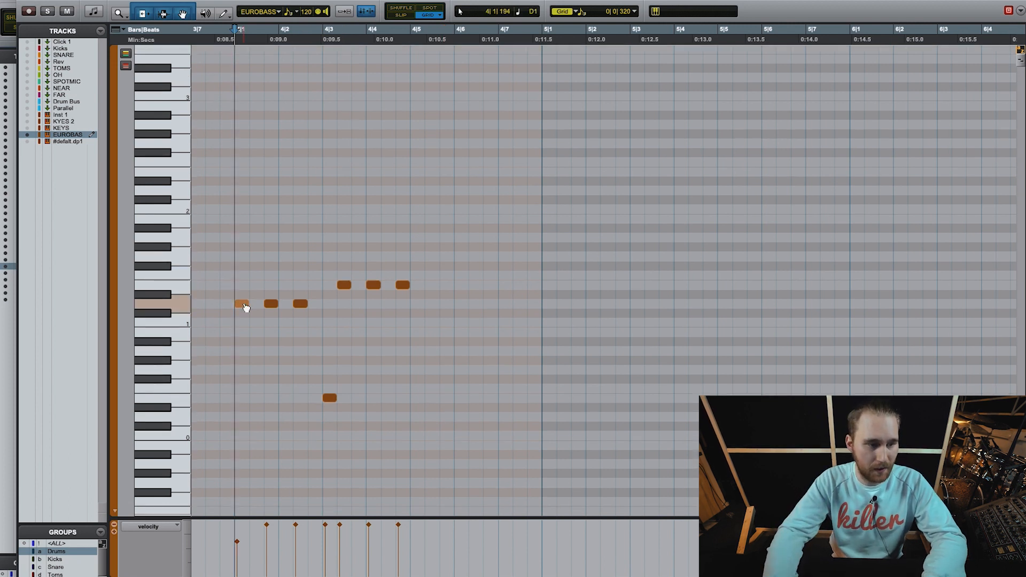
key("space")
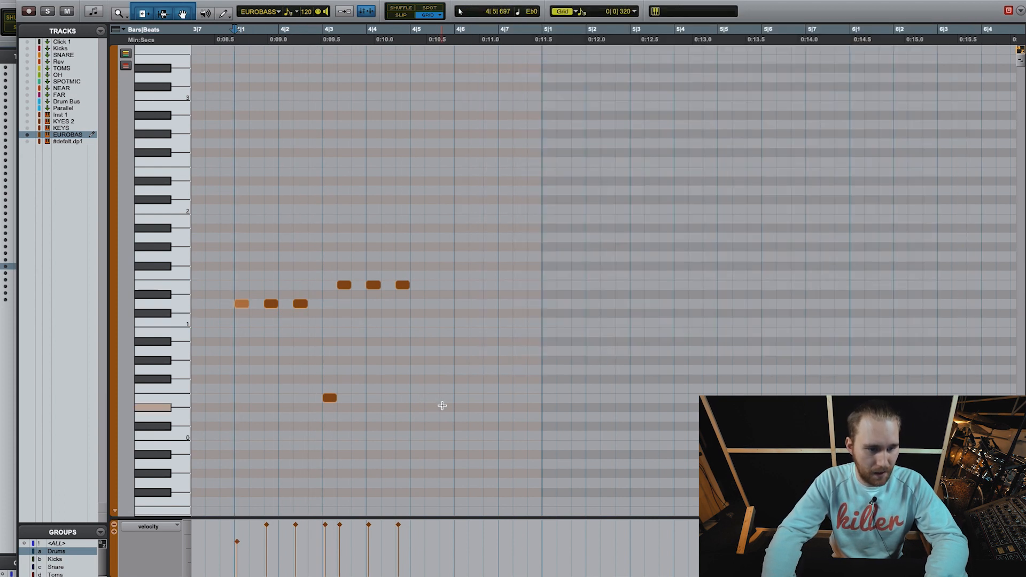
Add a short E0 note one grid unit after beat 5 of bar 4 and a D1 note directly after it, playing the pattern.
left_click(433, 397)
left_click(238, 316)
key("space")
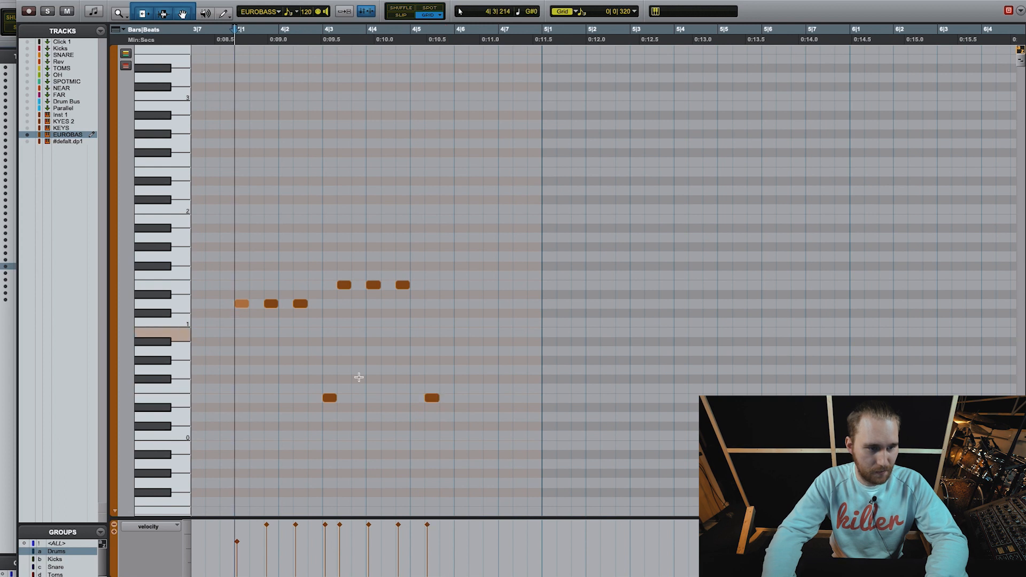
left_click(466, 304)
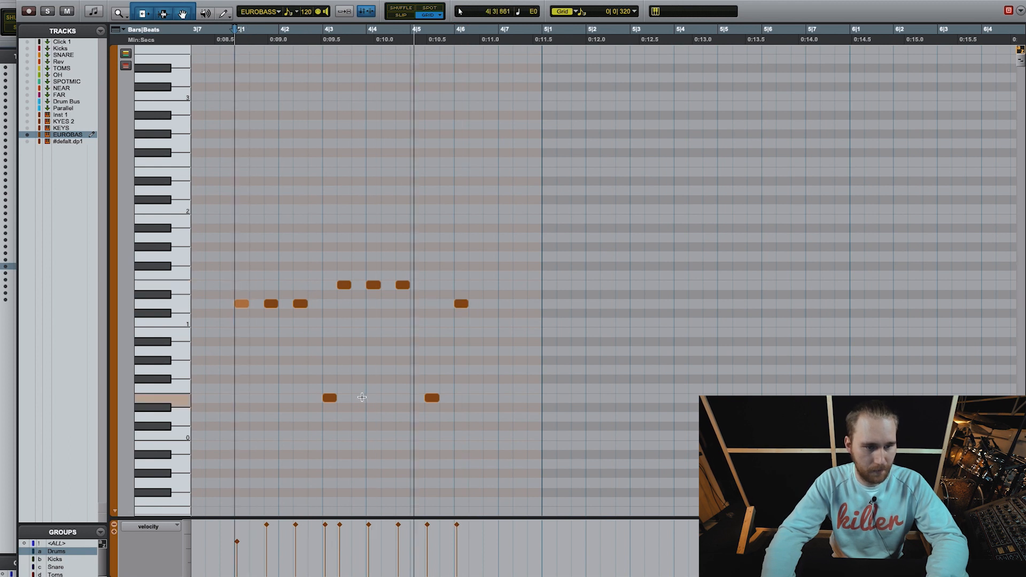
left_click_drag(430, 396, 417, 397)
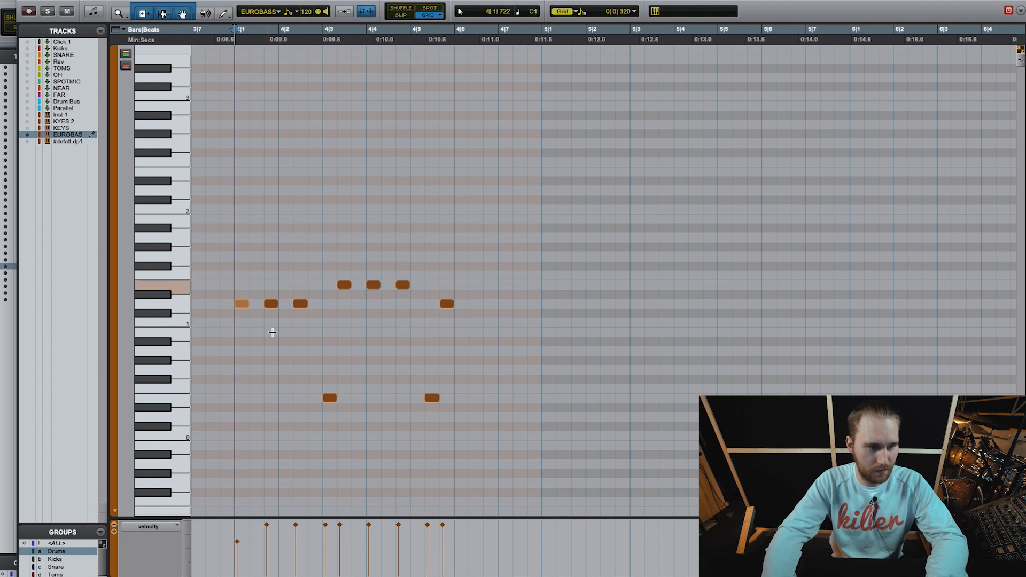
key("space")
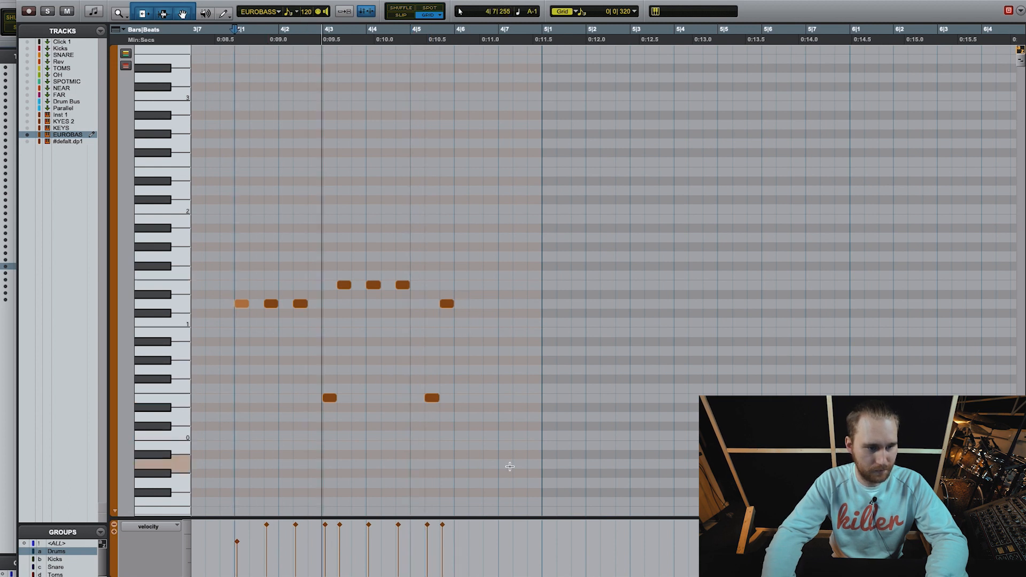
Add two adjacent short E0 notes starting one grid unit after beat 6 of bar 4 and play the pattern.
left_click(446, 304)
left_click(477, 401)
left_click(490, 397)
left_click(233, 279)
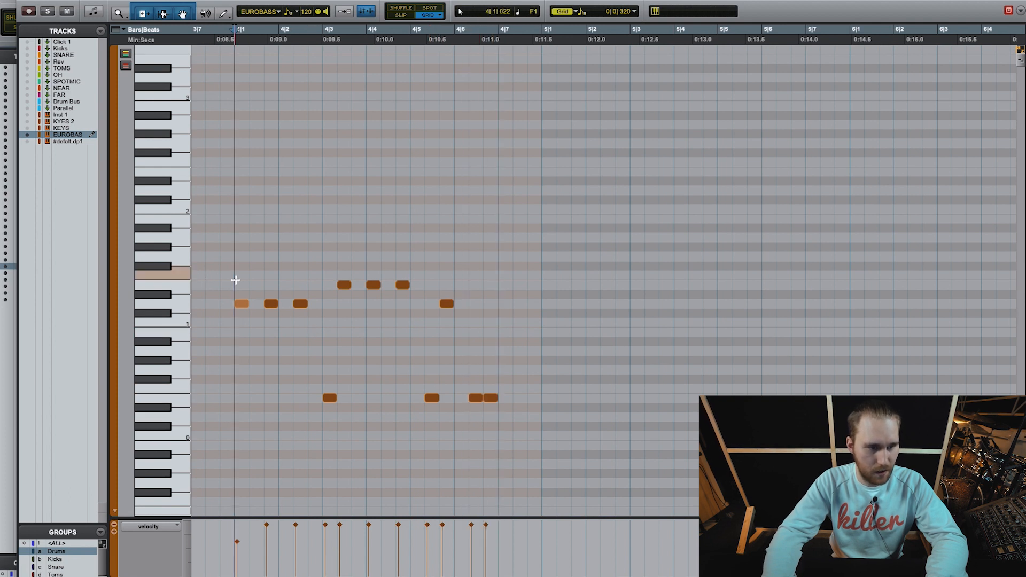
key("space")
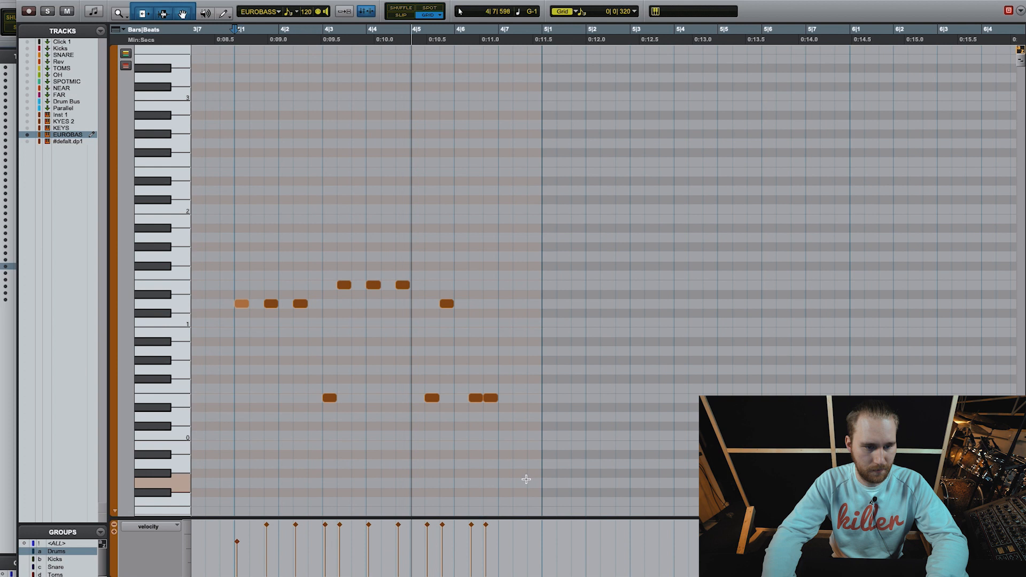
Complete bar 4 with a short D1 note on beat 7 and an E0 note on the last grid unit, and select the whole bar.
left_click(504, 303)
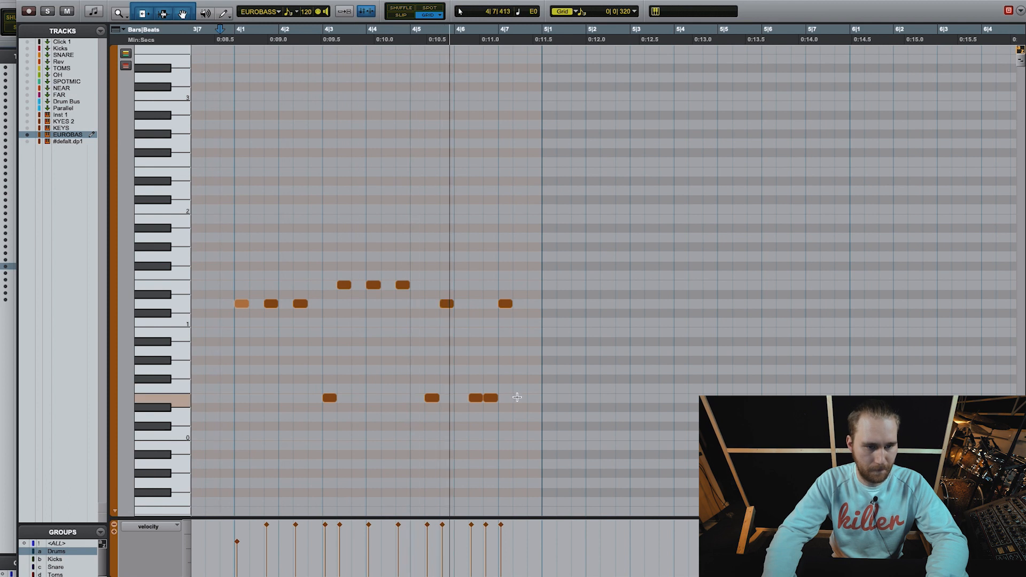
left_click(490, 398)
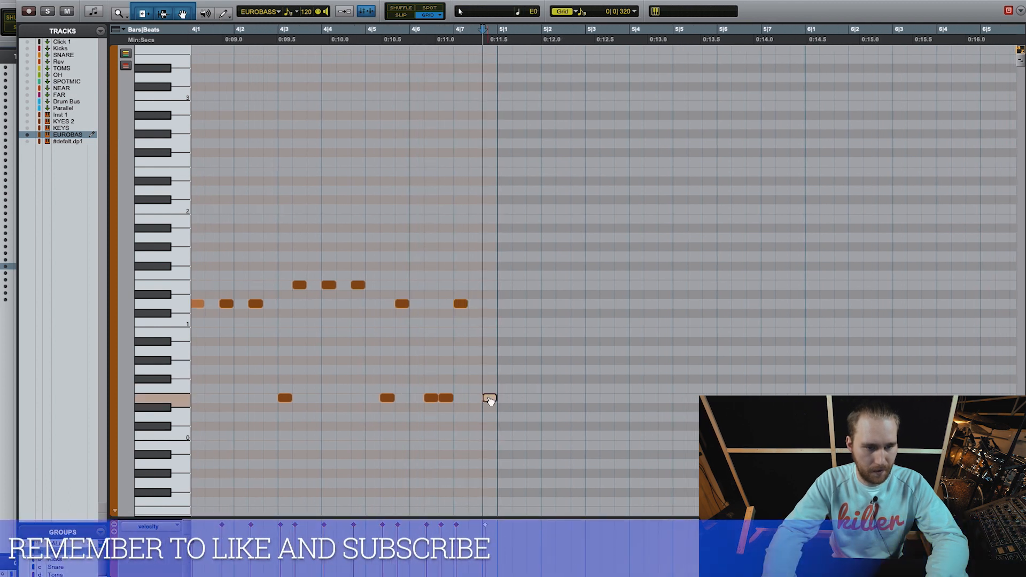
key("r")
left_click(400, 284)
left_click(392, 278)
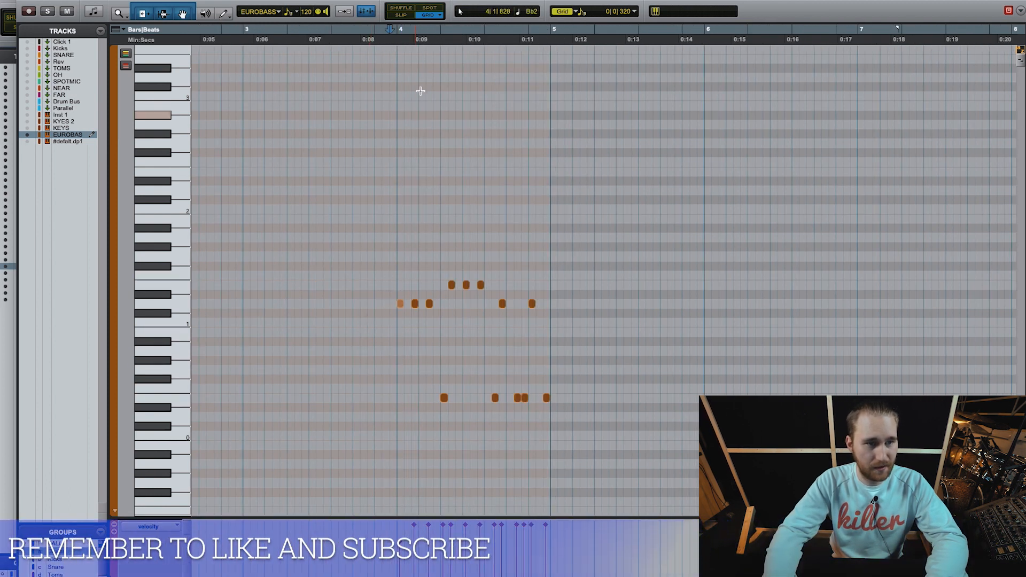
left_click_drag(400, 33, 553, 65)
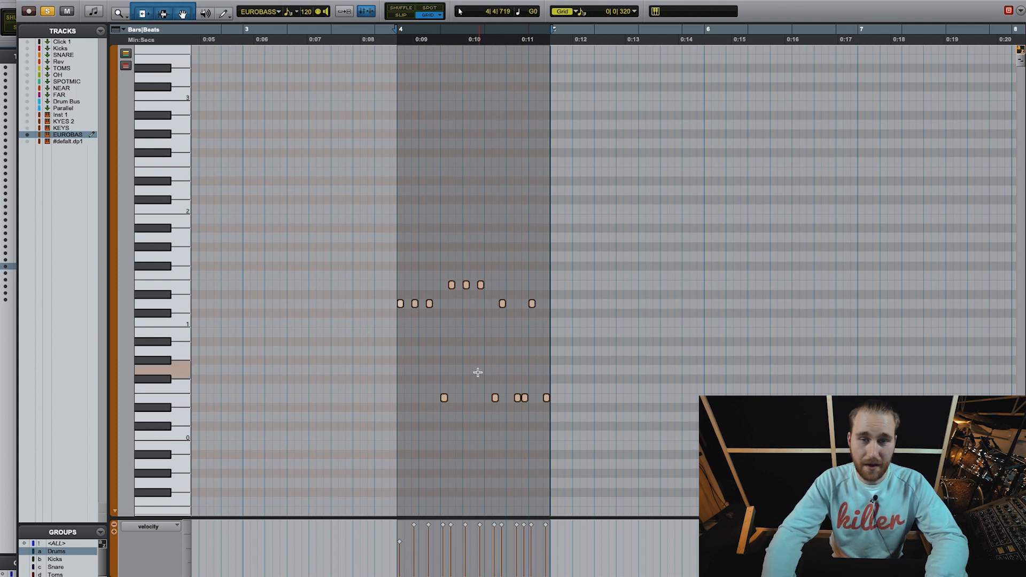
Add a C-2 keyswitch note about two beats long at the start of bar 4 and play the pattern.
scroll(470, 372, "down", 5)
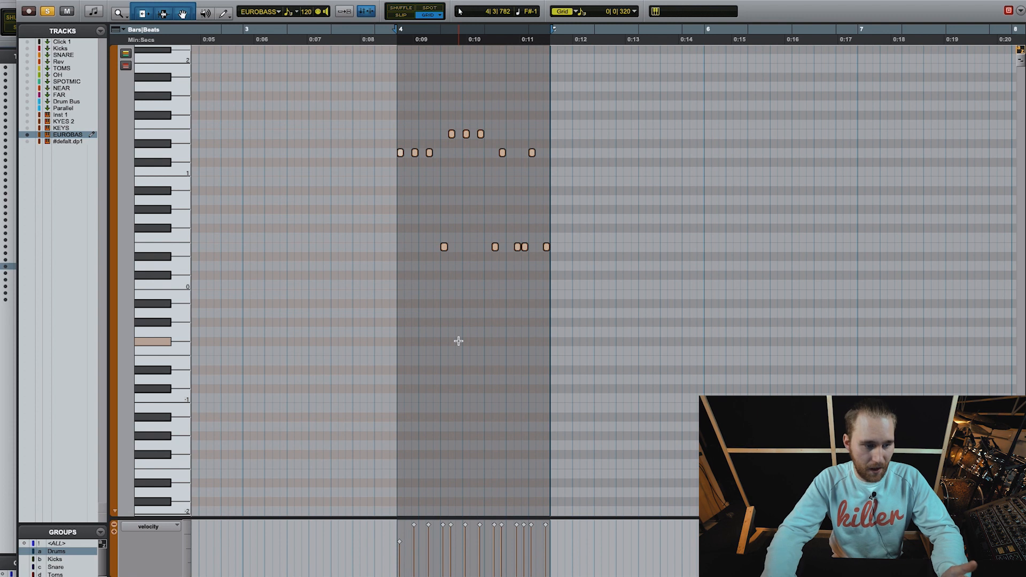
left_click(396, 512)
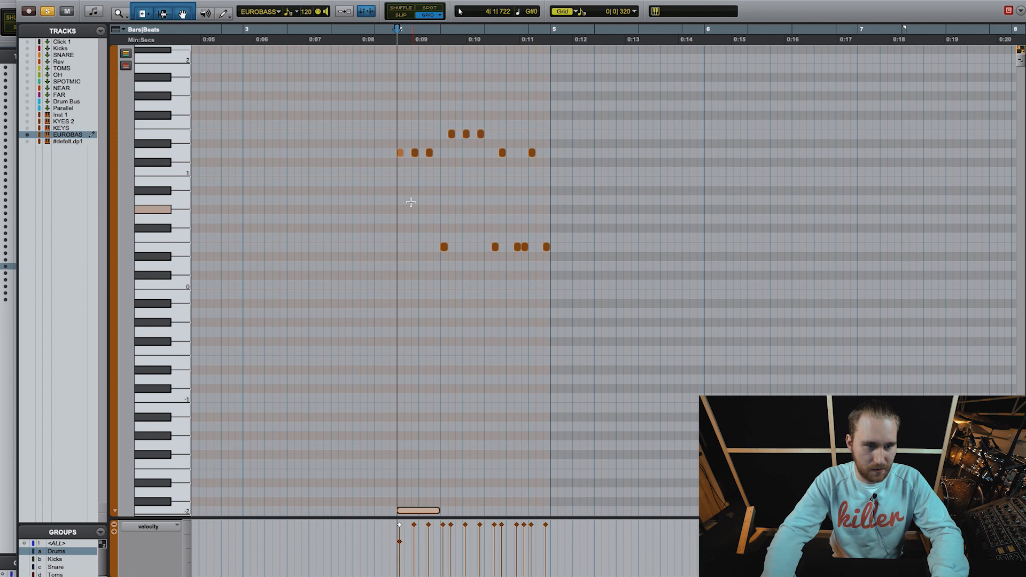
left_click(377, 185)
left_click(402, 187)
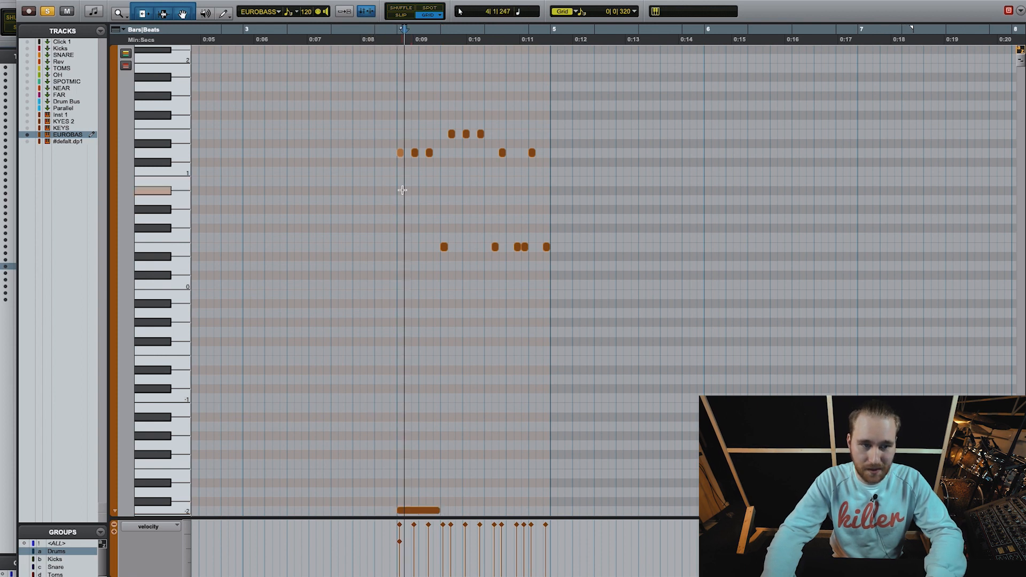
key("space")
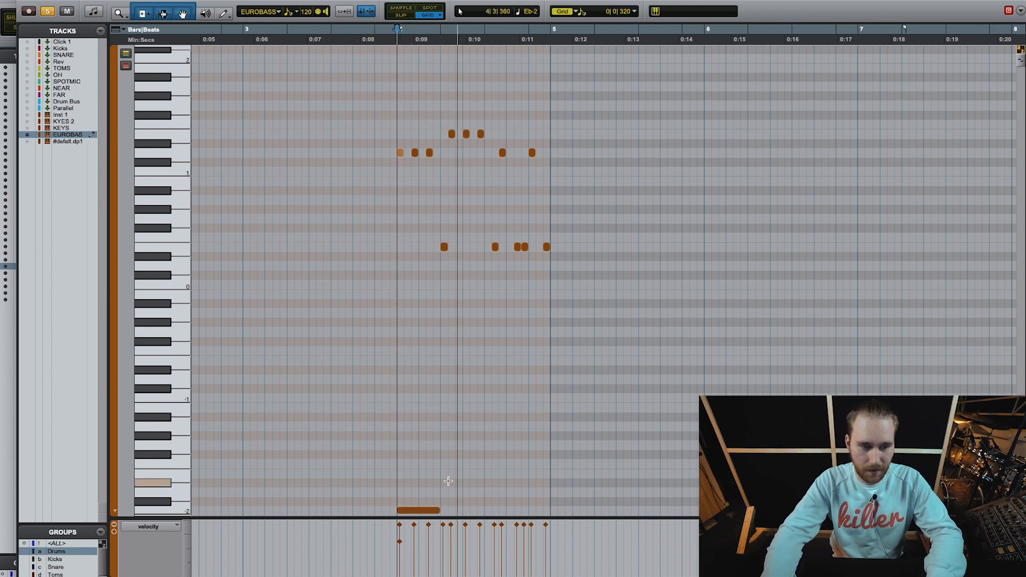
key("space")
Try the long keyswitch note on G-2 at the start of bar 4 and play the pattern.
left_click_drag(417, 511, 423, 447)
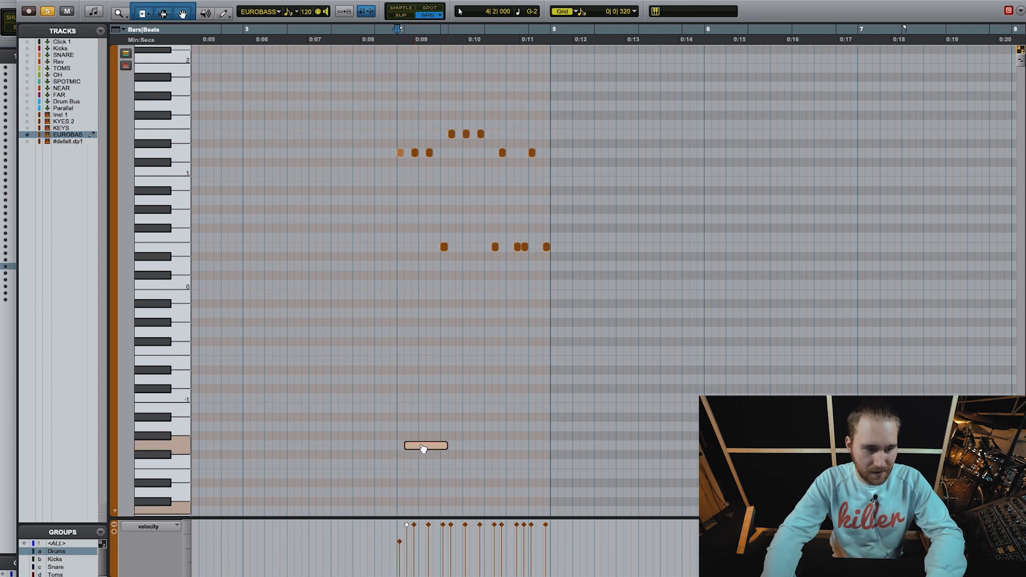
key("space")
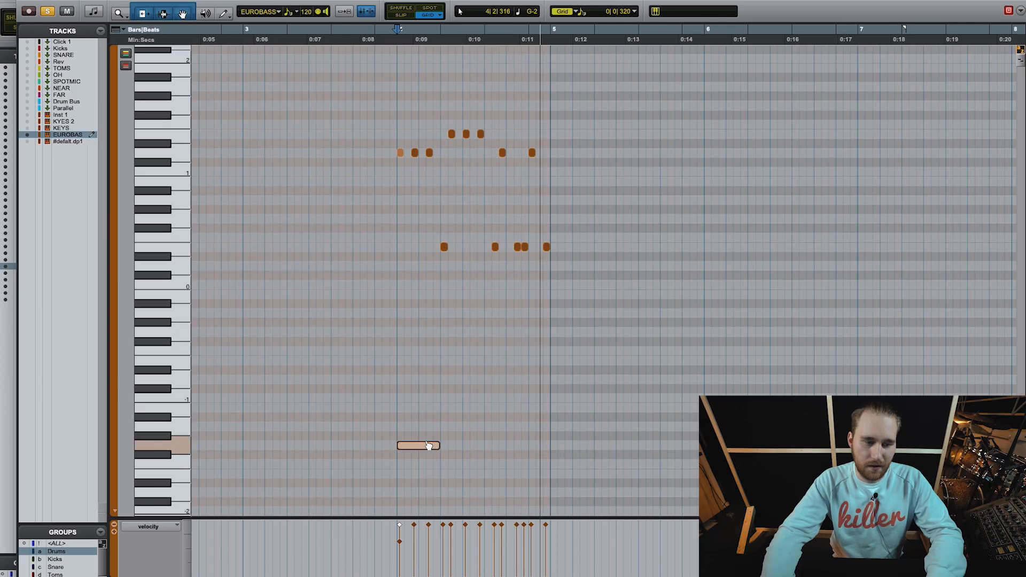
key("space")
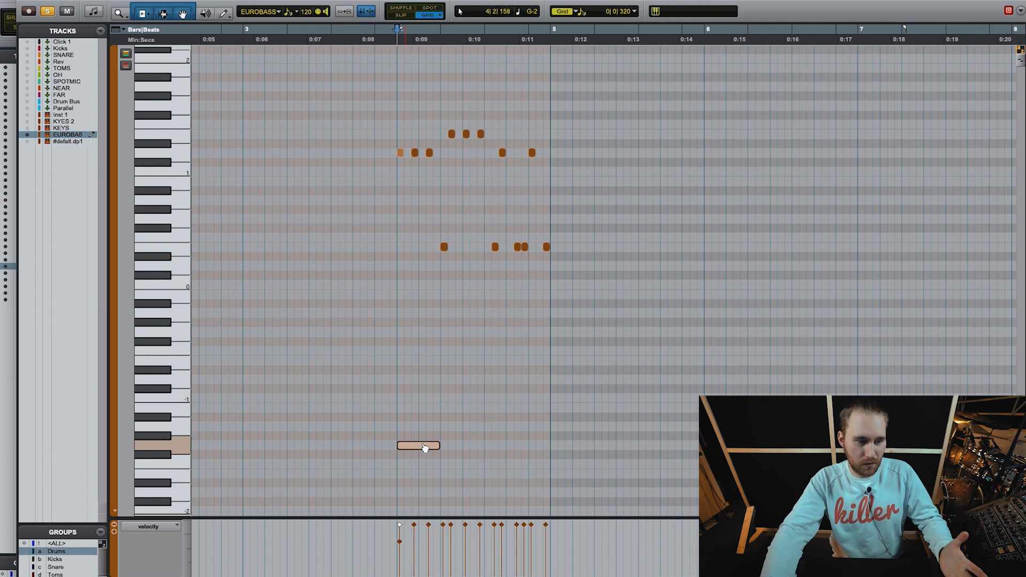
Try the long keyswitch note on F#-2 and F-2, auditioning the first D1 note each time, and return it to C-2.
left_click_drag(423, 448, 423, 457)
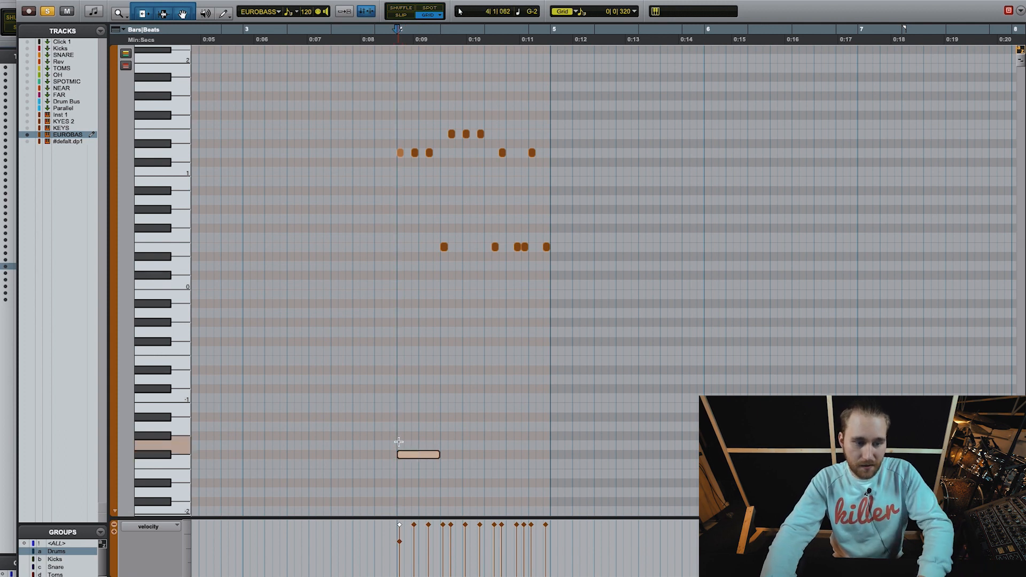
left_click(400, 153)
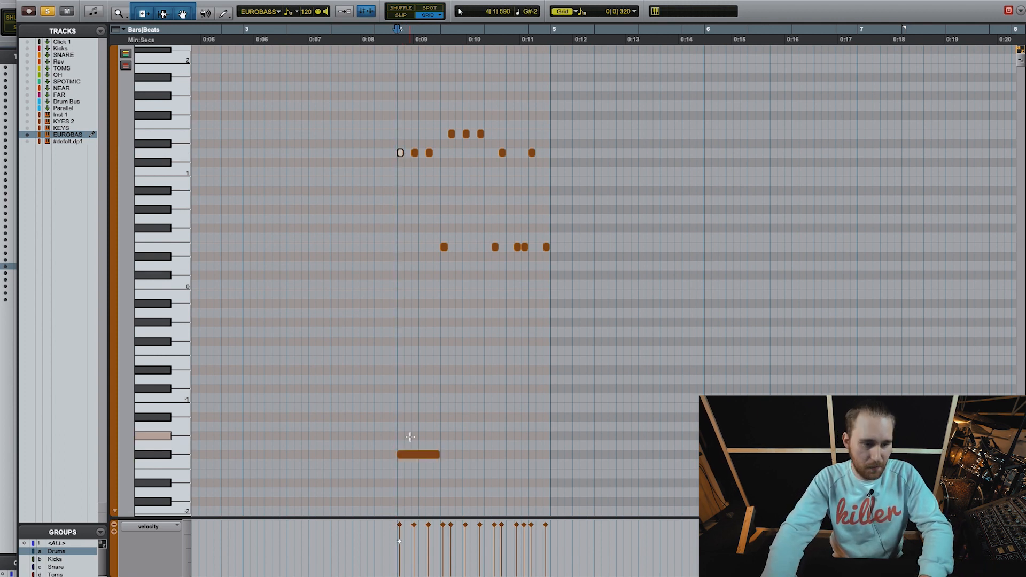
left_click_drag(413, 461, 413, 465)
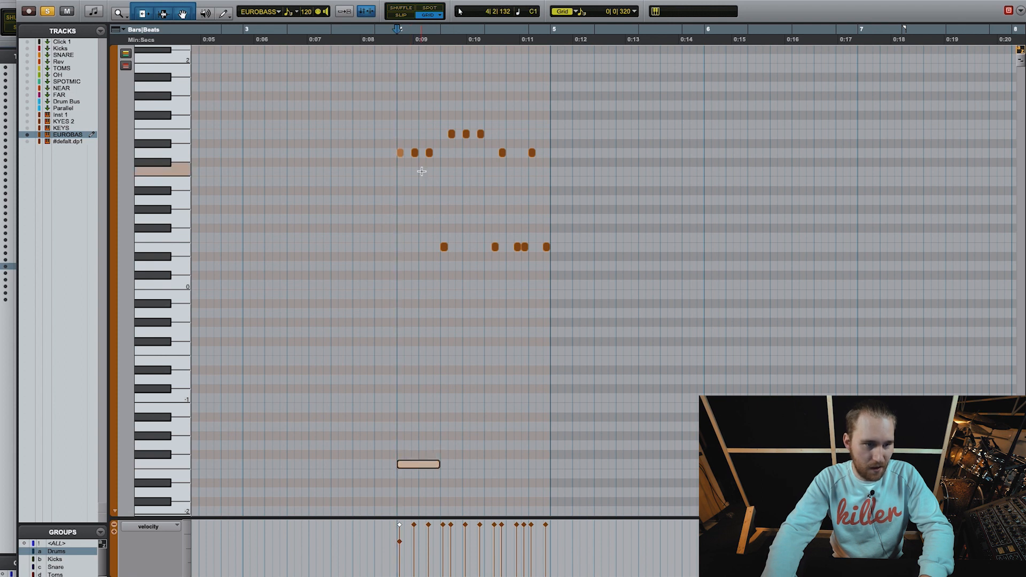
left_click(401, 154)
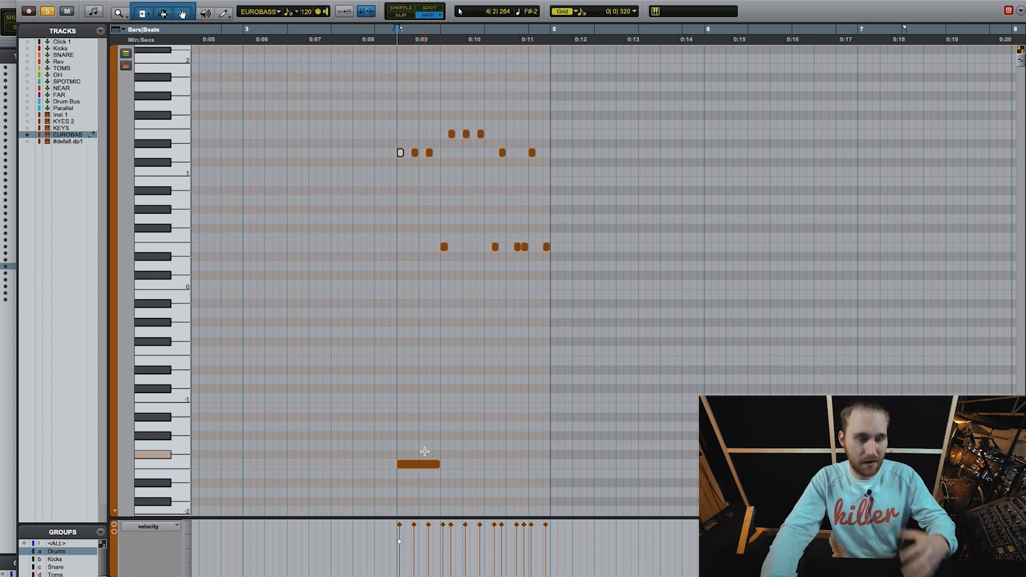
left_click_drag(422, 466, 426, 514)
left_click(395, 301)
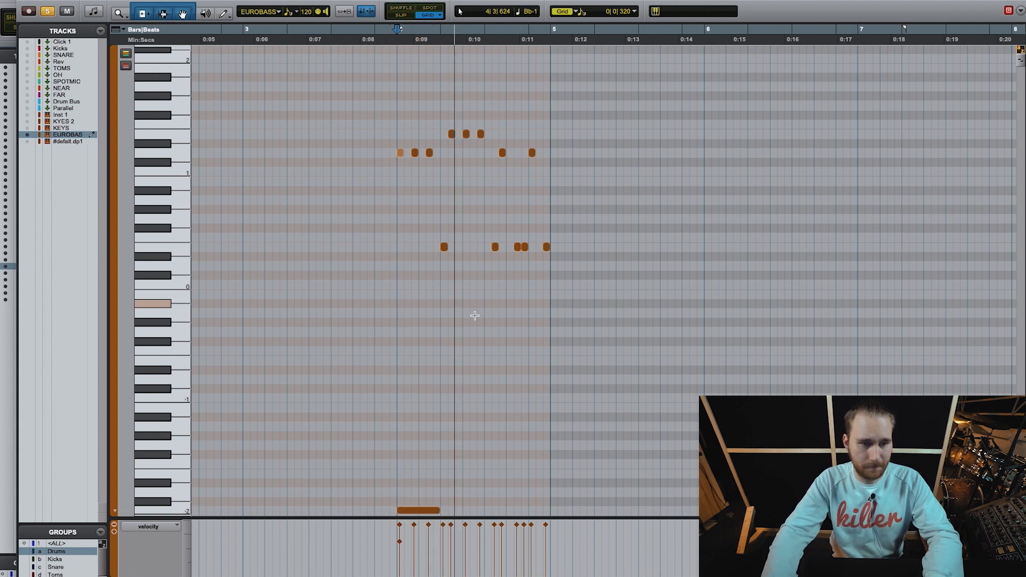
Play the end of bar 4 from around beat 6 twice to listen to the closing notes.
left_click(512, 228)
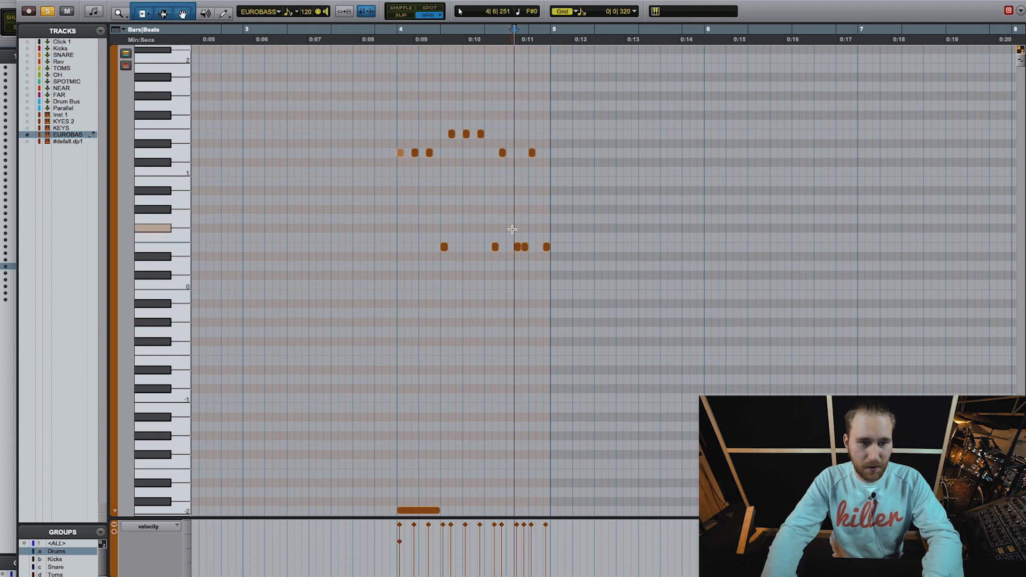
key("space")
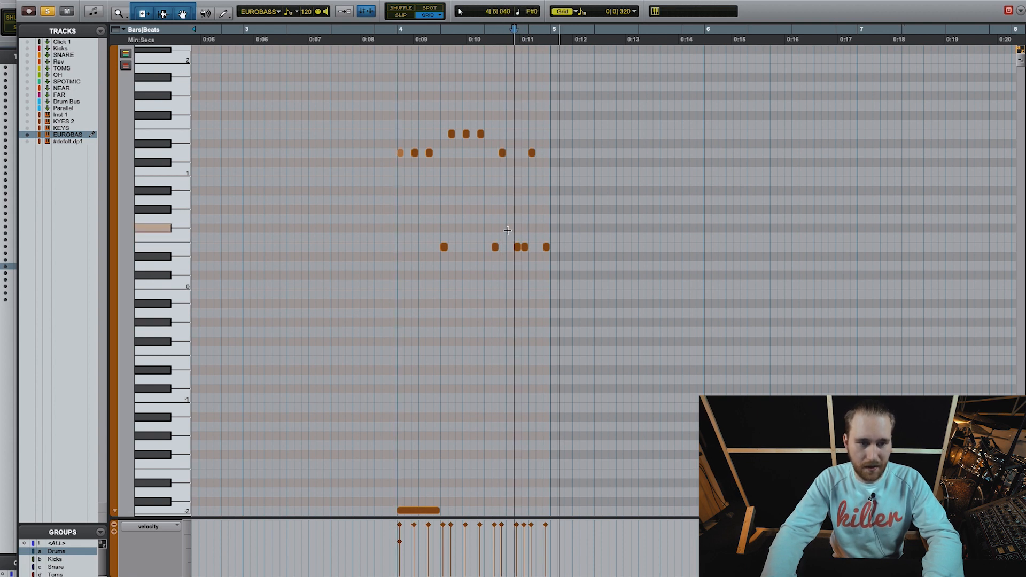
left_click(508, 230)
key("space")
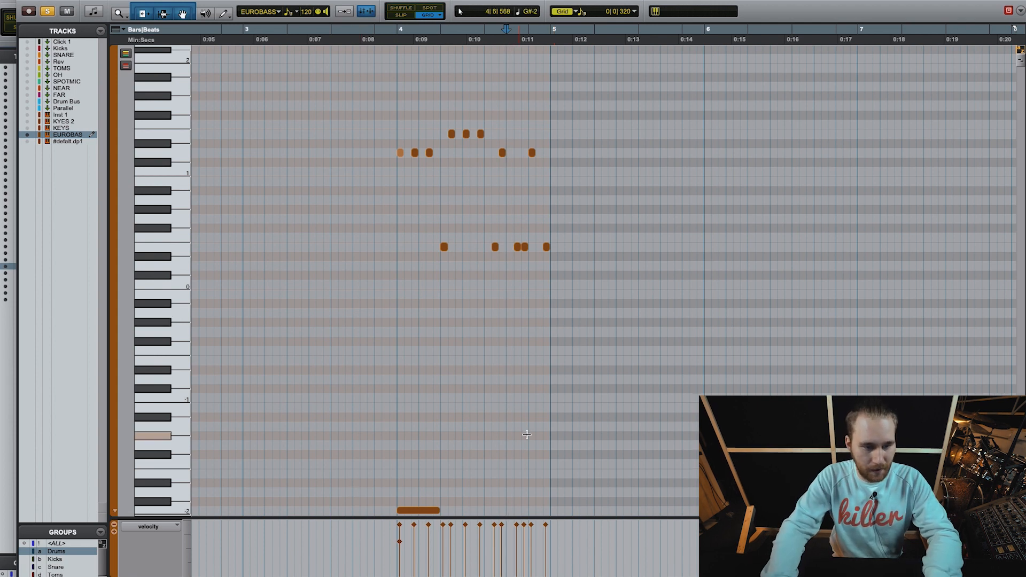
Add a short G-2 keyswitch note on beat 6 of bar 4 and play the passage.
left_click(512, 436)
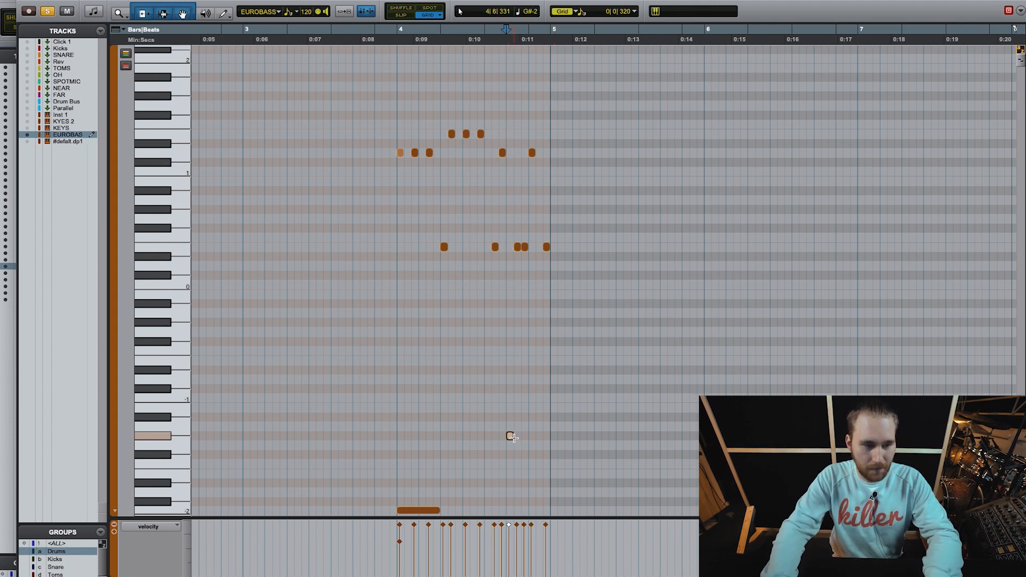
left_click_drag(510, 442, 510, 452)
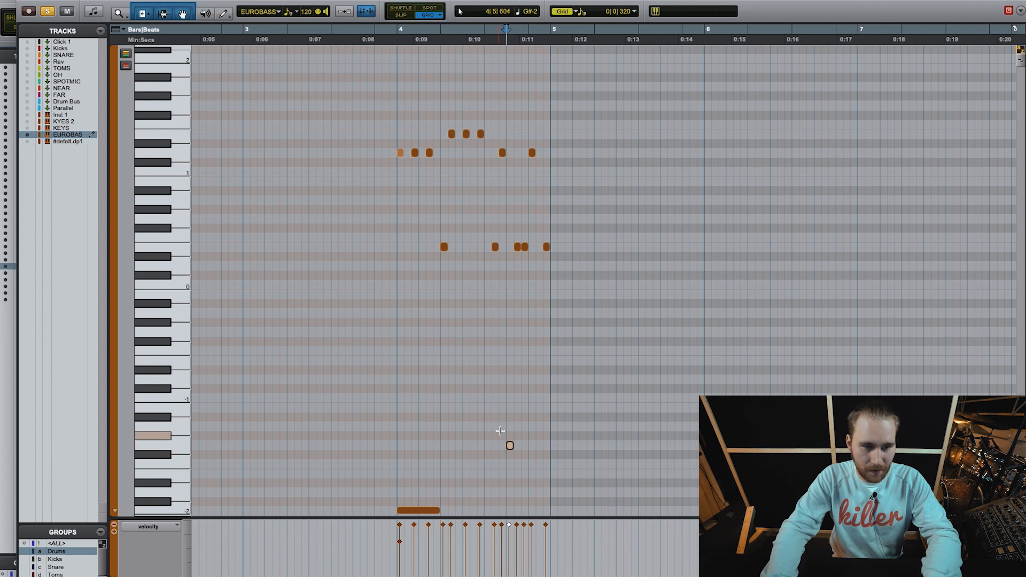
key("space")
key("space")
In Slip mode, shift the short G-2 note to just before the paired E0 notes and add a short C-2 note just before beat 7.
left_click(520, 420)
key("t")
key("t")
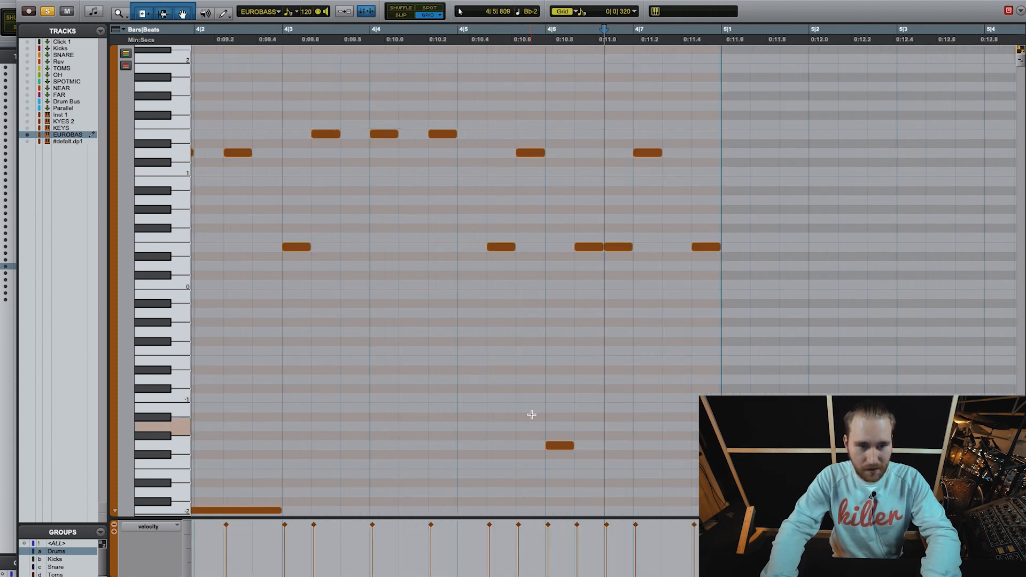
left_click(400, 15)
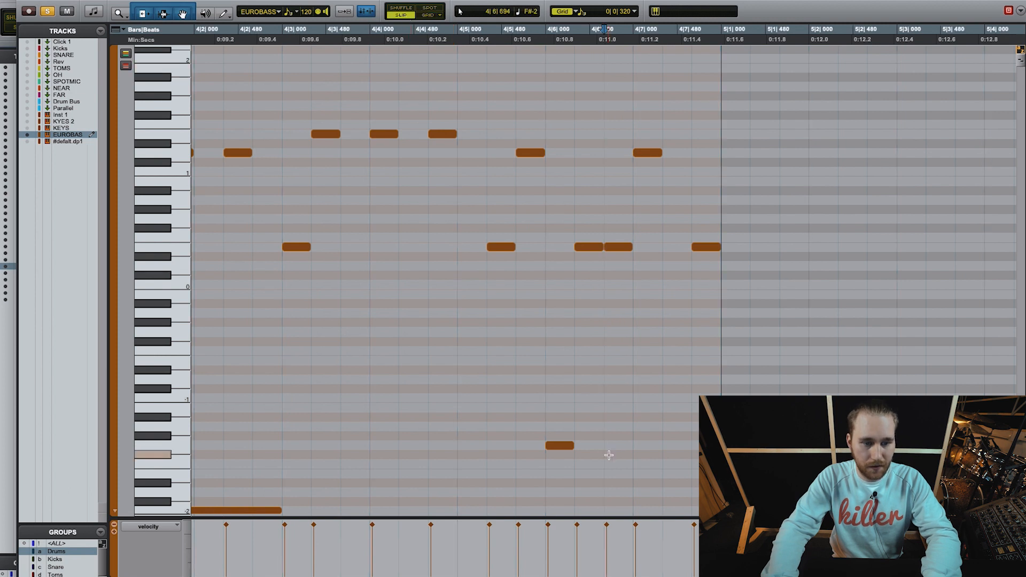
left_click_drag(561, 453, 578, 451)
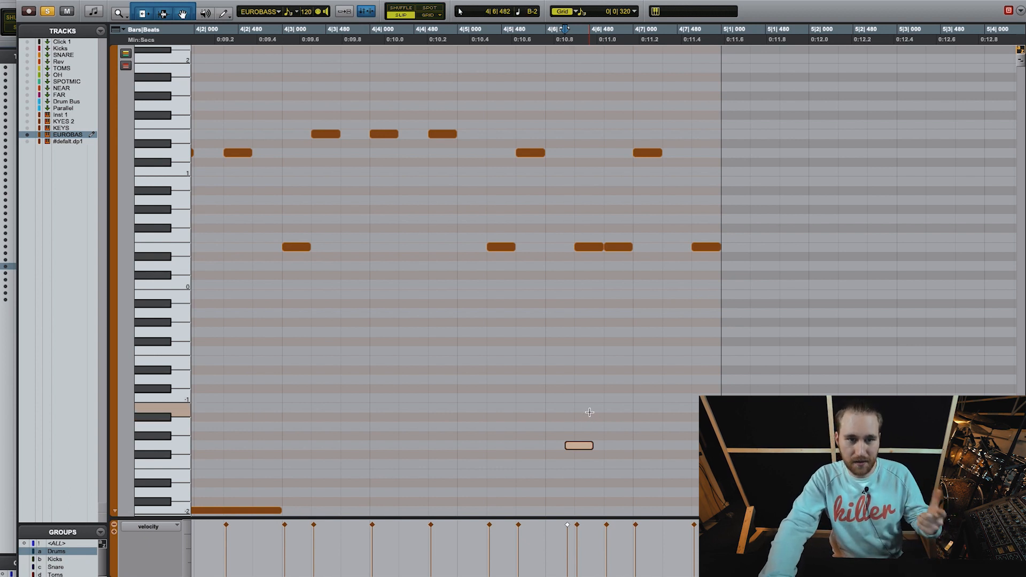
left_click(631, 512)
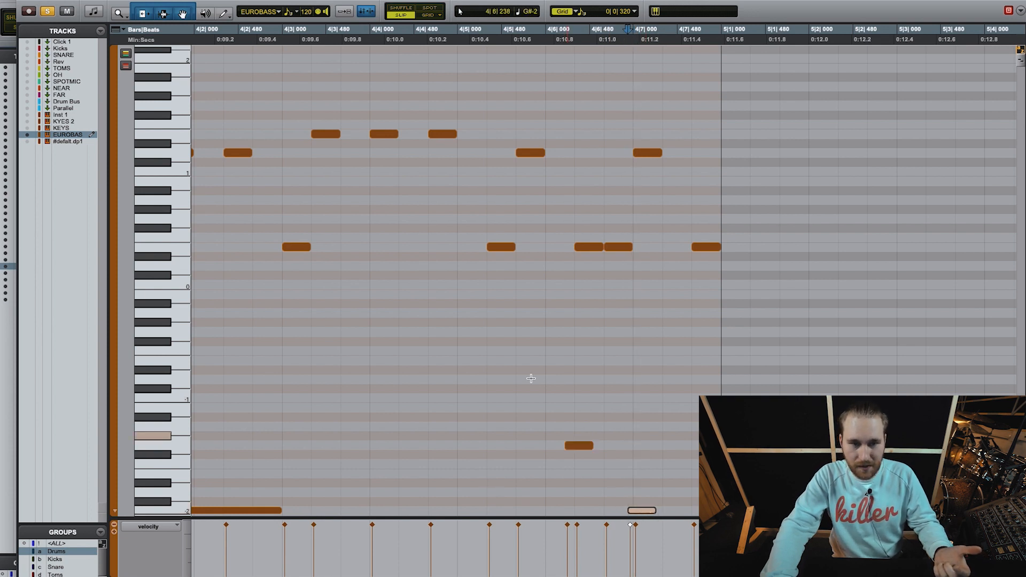
scroll(524, 349, "right", 2)
scroll(588, 155, "right", 4)
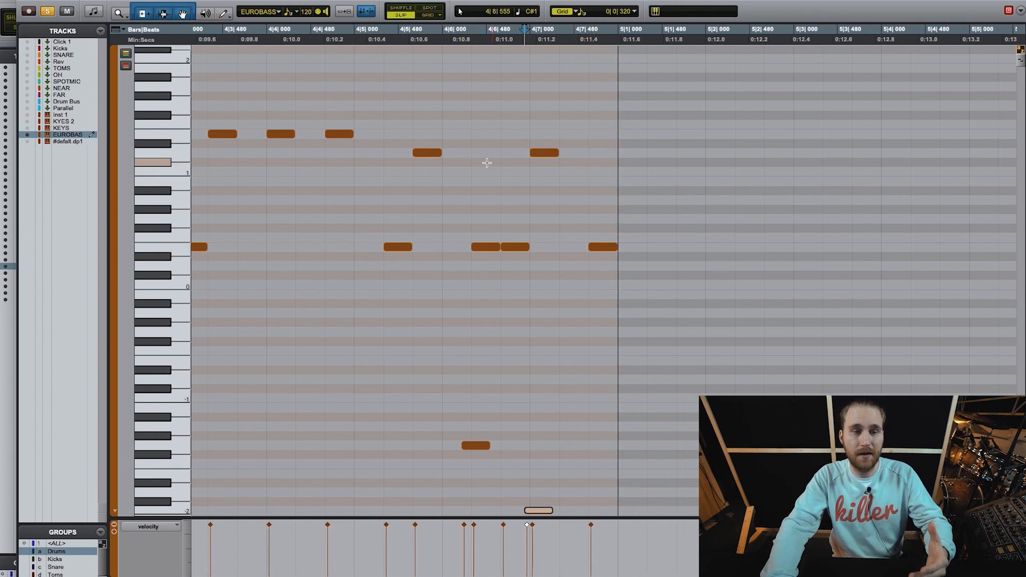
scroll(489, 170, "left", 15)
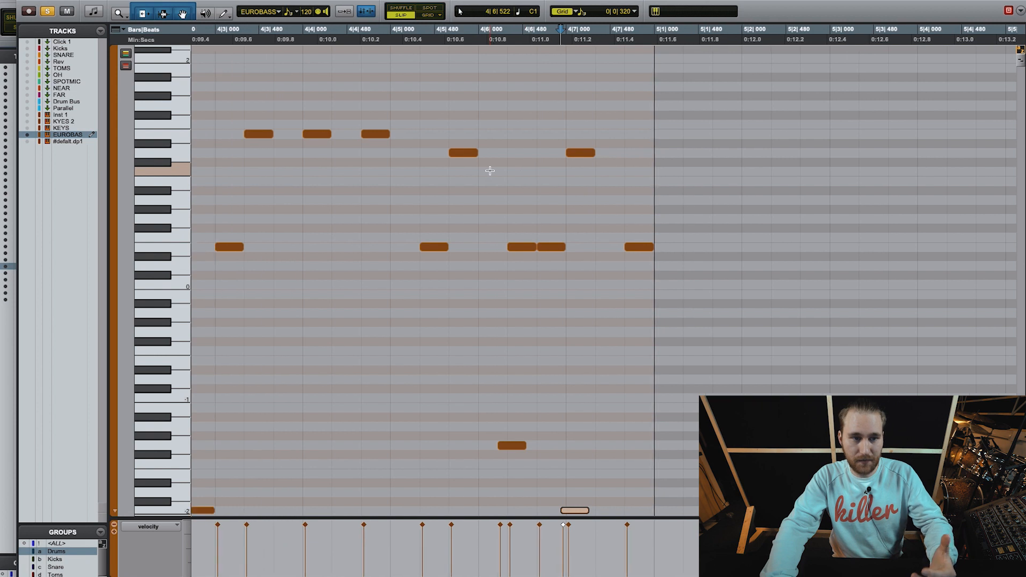
key("r")
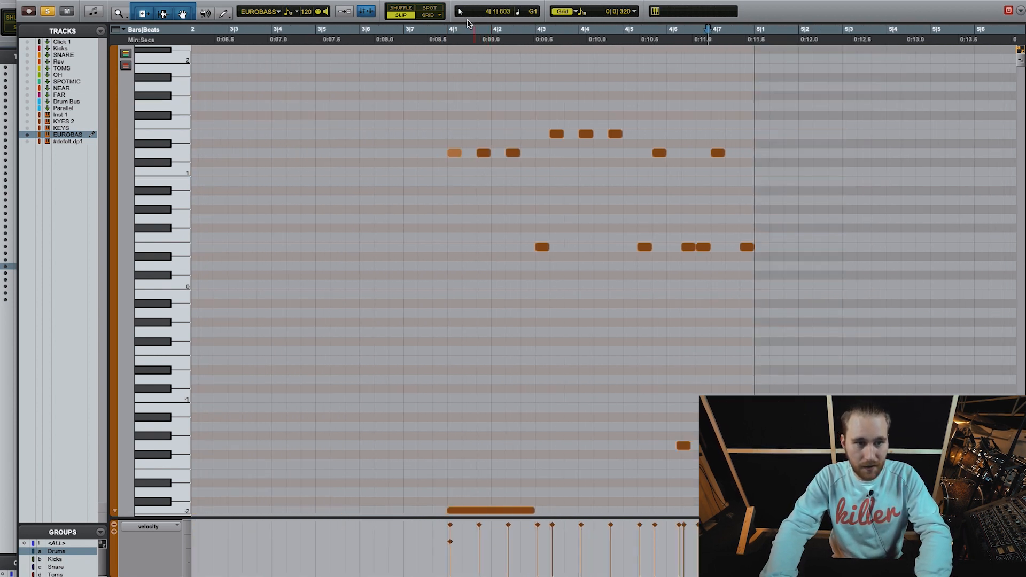
key("r")
scroll(659, 512, "right", 8)
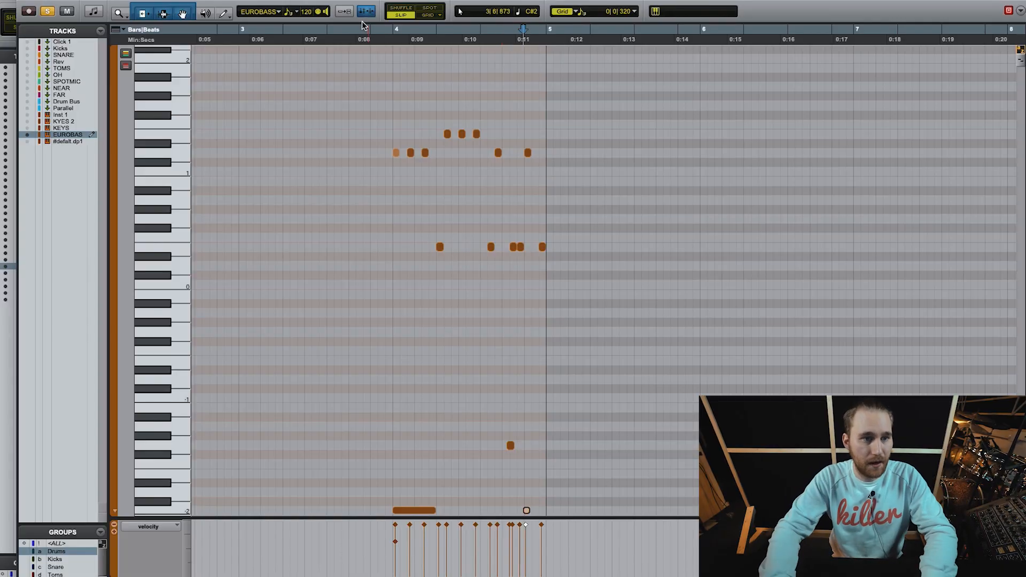
Select all of bar 4 and play it to hear the riff with its keyswitches.
left_click_drag(395, 33, 549, 47)
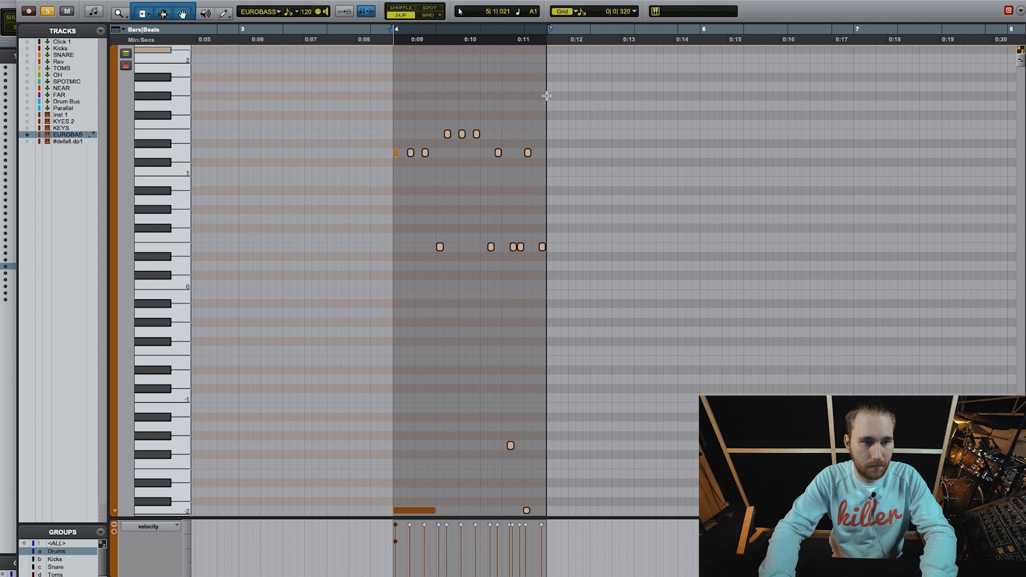
key("space")
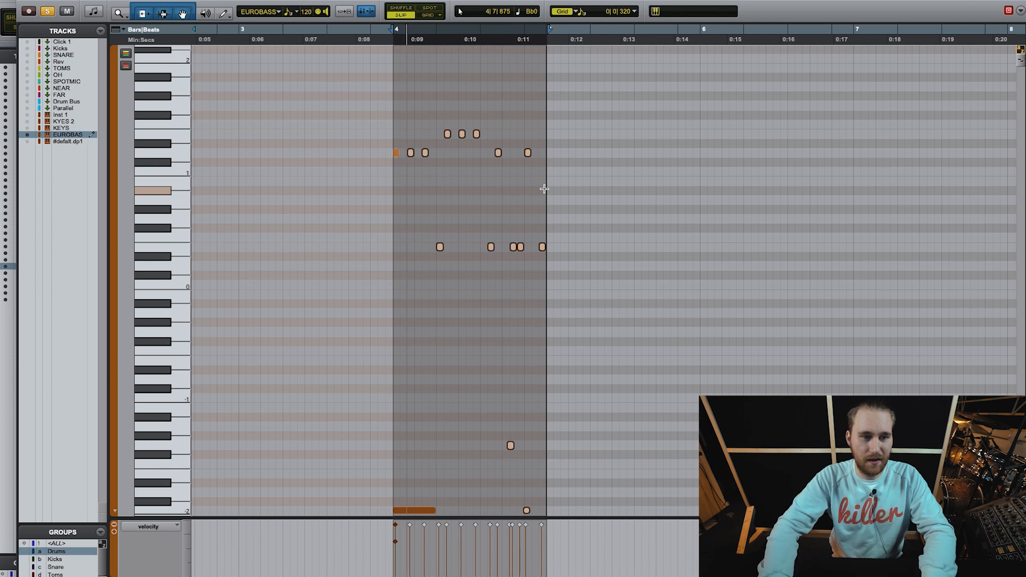
key("space")
scroll(562, 380, "right", 2)
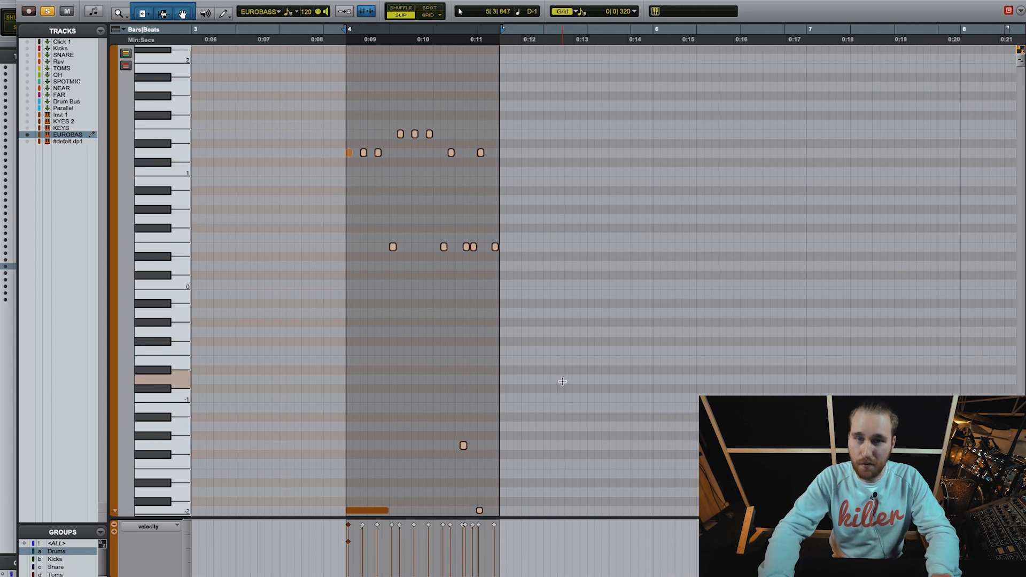
Switch the MIDI editor to Grid mode and place the edit cursor near the start of bar 4.
left_click(422, 15)
left_click(341, 95)
key("t")
scroll(358, 108, "right", 3)
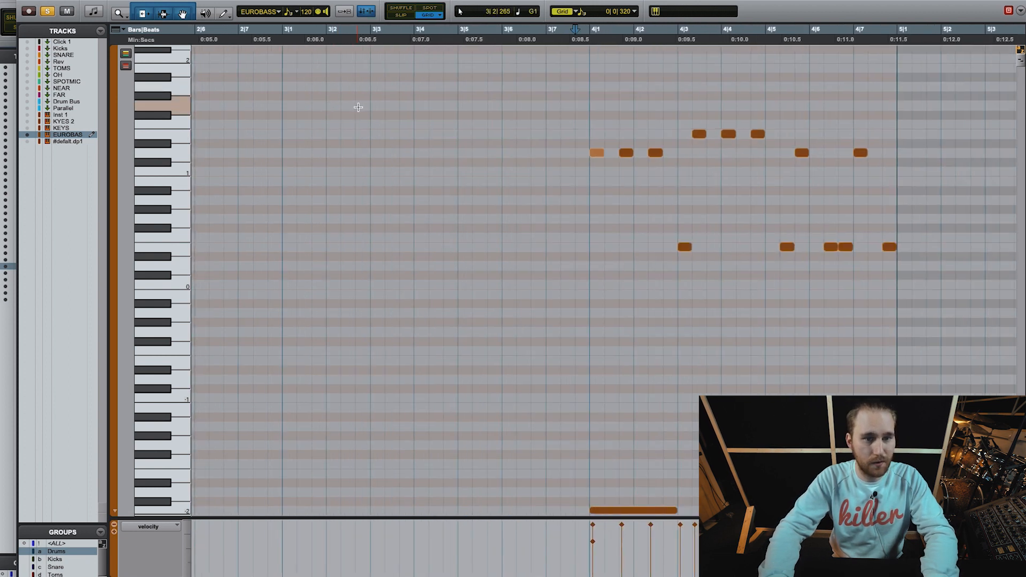
left_click(546, 128)
key("r")
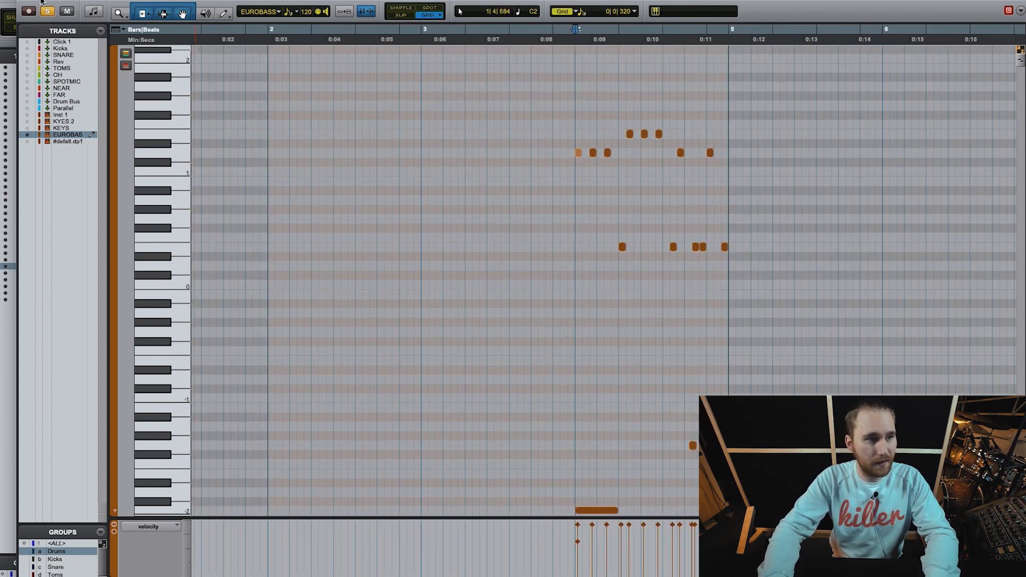
key("r")
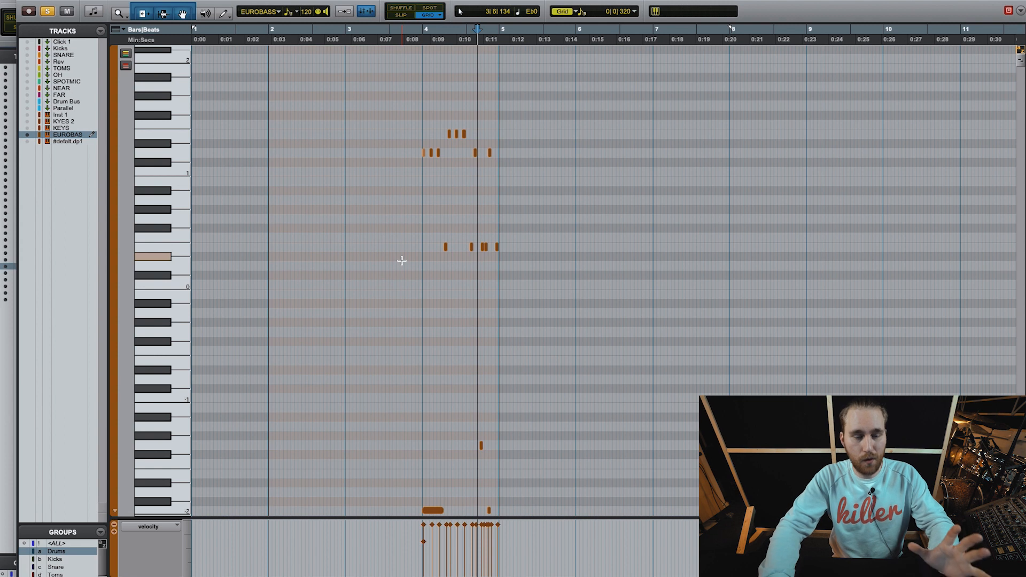
Select all the bass notes in bar 4 above the keyswitches and lower their velocities together slightly.
left_click_drag(405, 297, 636, 38)
scroll(602, 377, "down", 3)
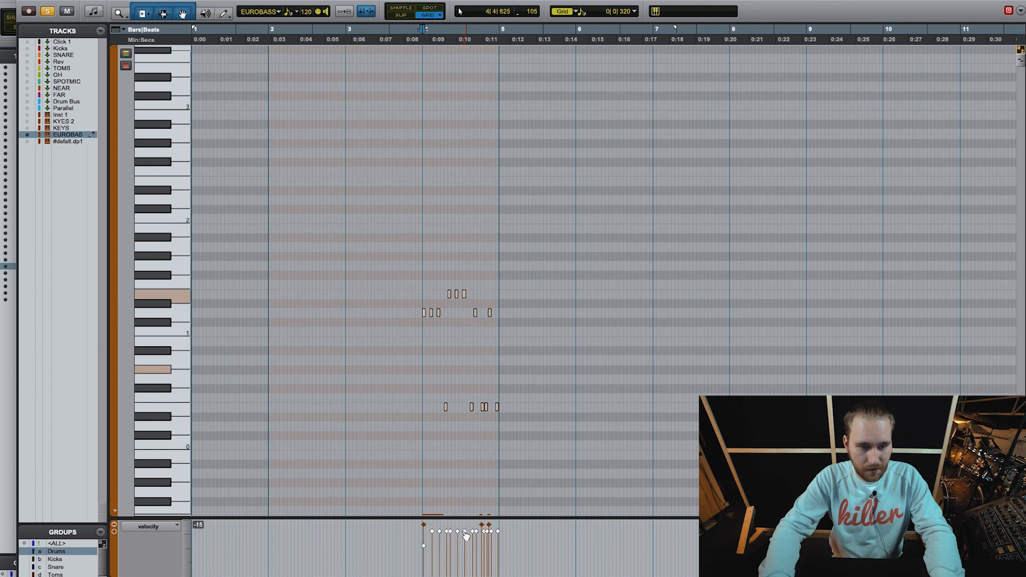
scroll(394, 371, "down", 1)
Select the three E1 notes in bar 4, lower their velocities below the other notes, and play the bar.
left_click(395, 371)
left_click(487, 258)
left_click_drag(488, 258, 430, 274)
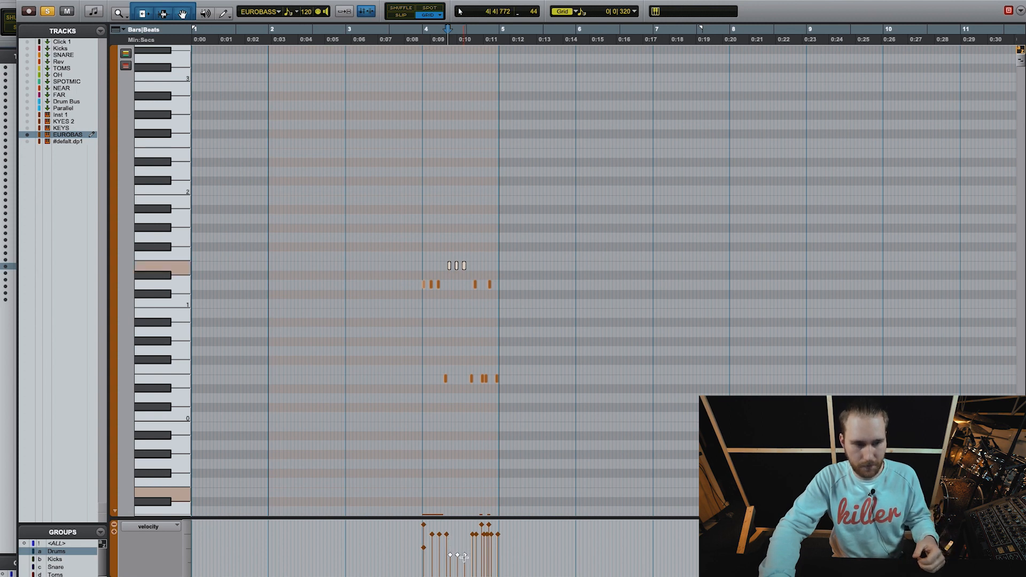
left_click_drag(424, 348, 438, 353)
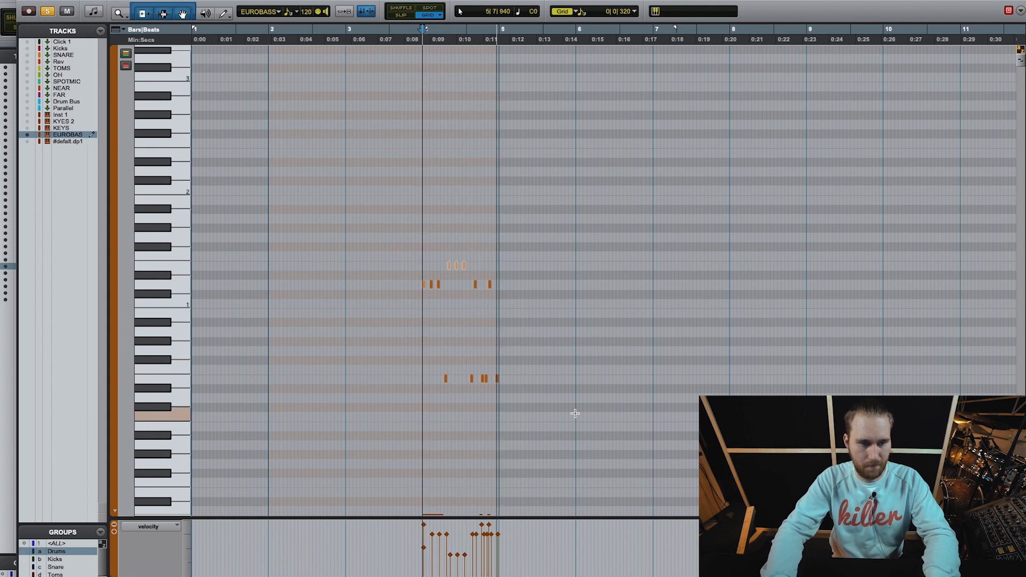
key("space")
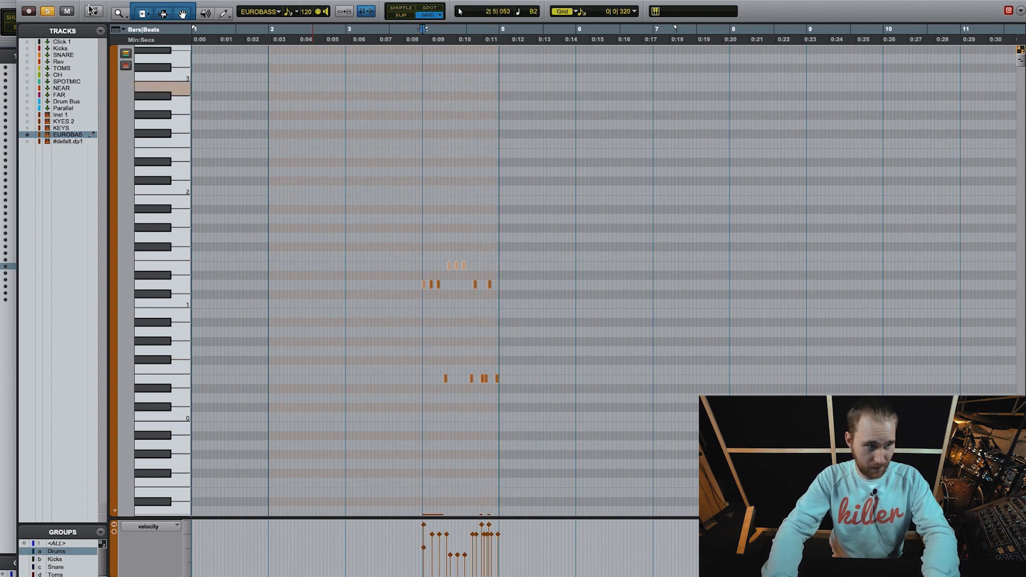
Take the bass track out of solo and play bar 4 from its start with the other tracks.
left_click(48, 11)
key("t")
scroll(641, 274, "right", 1)
left_click(506, 257)
key("t")
key("t")
scroll(565, 273, "right", 4)
scroll(561, 283, "left", 1)
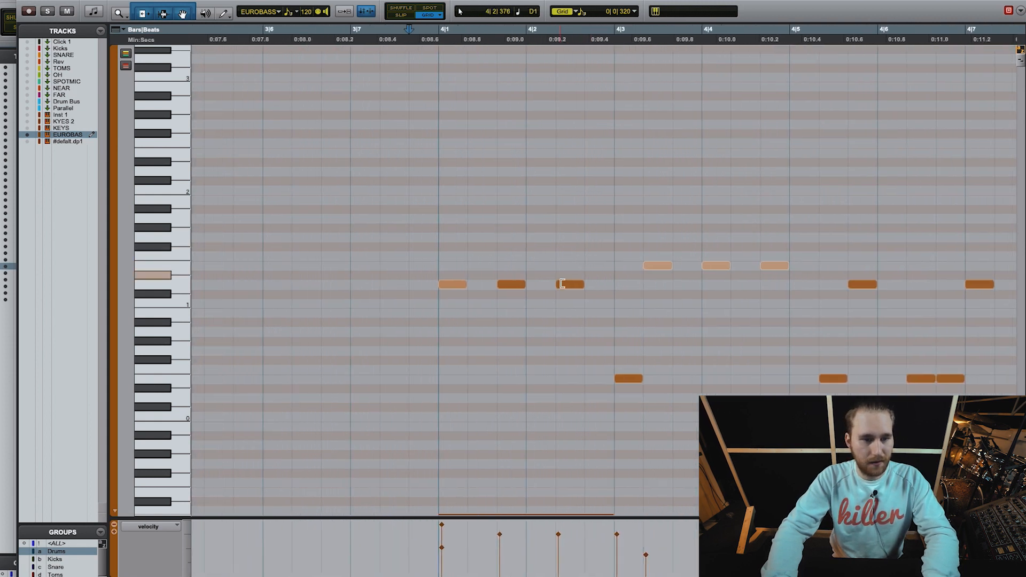
left_click(461, 264)
key("space")
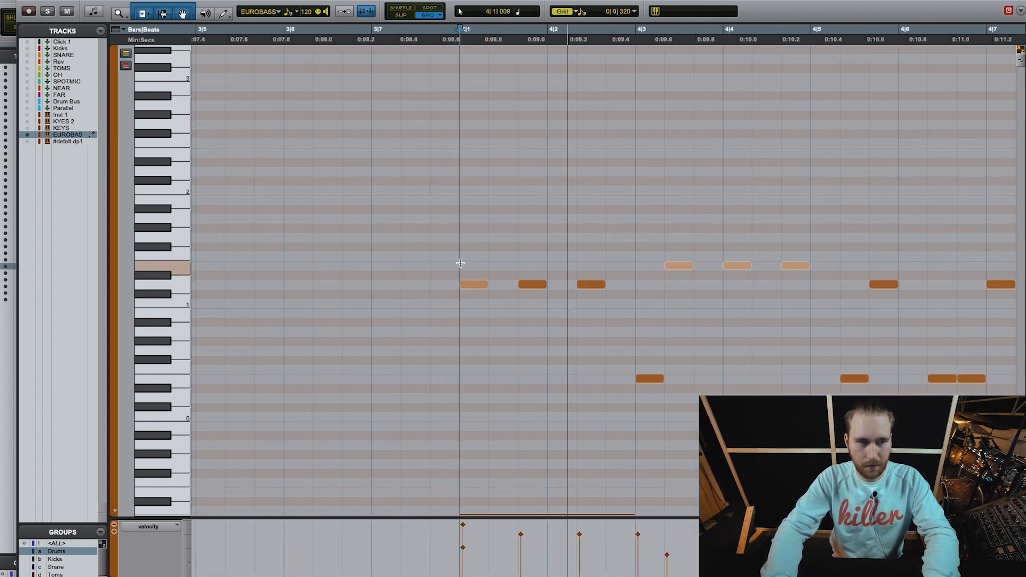
scroll(355, 149, "right", 2)
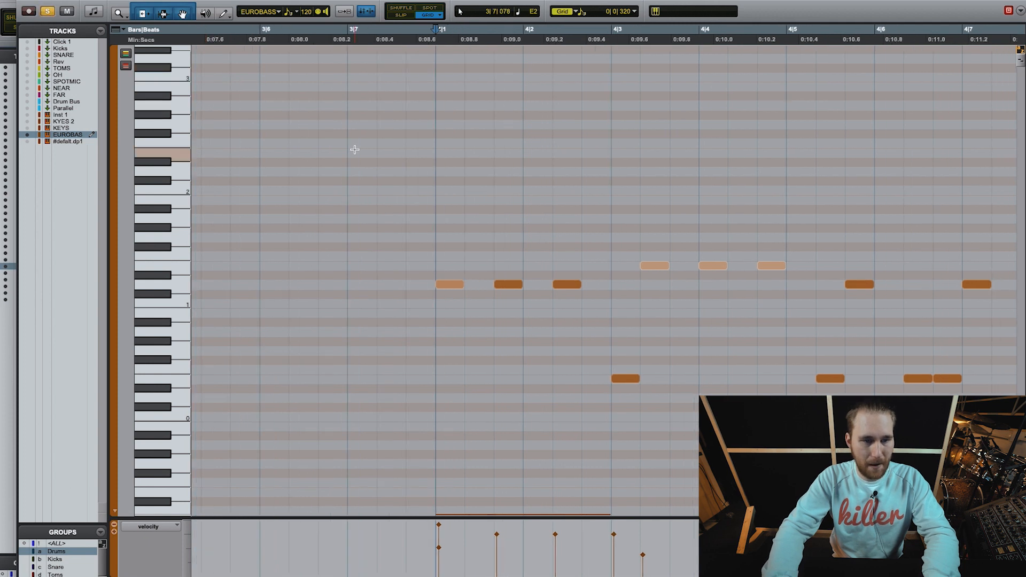
scroll(508, 316, "right", 1)
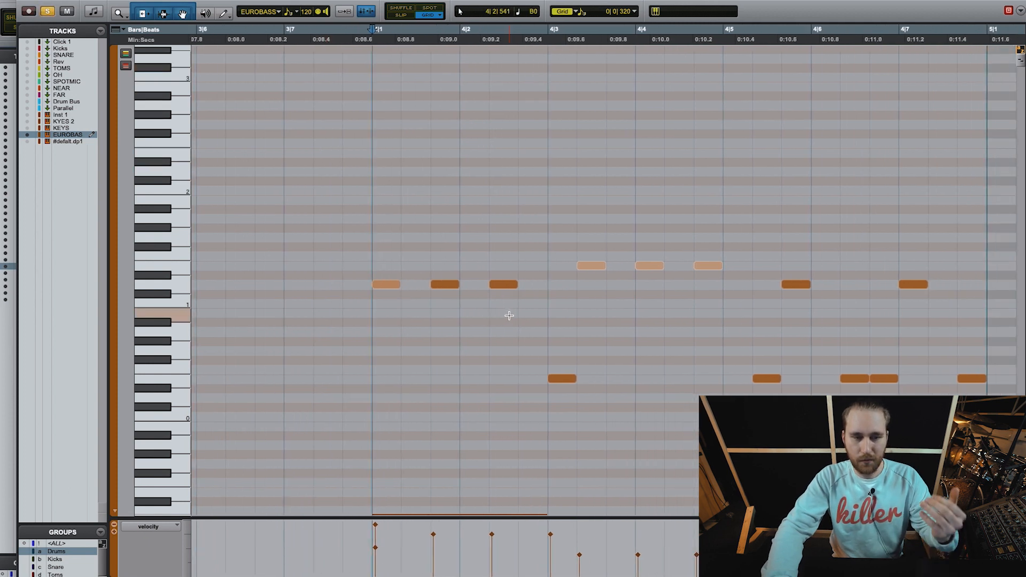
scroll(522, 299, "right", 4)
scroll(513, 291, "right", 1)
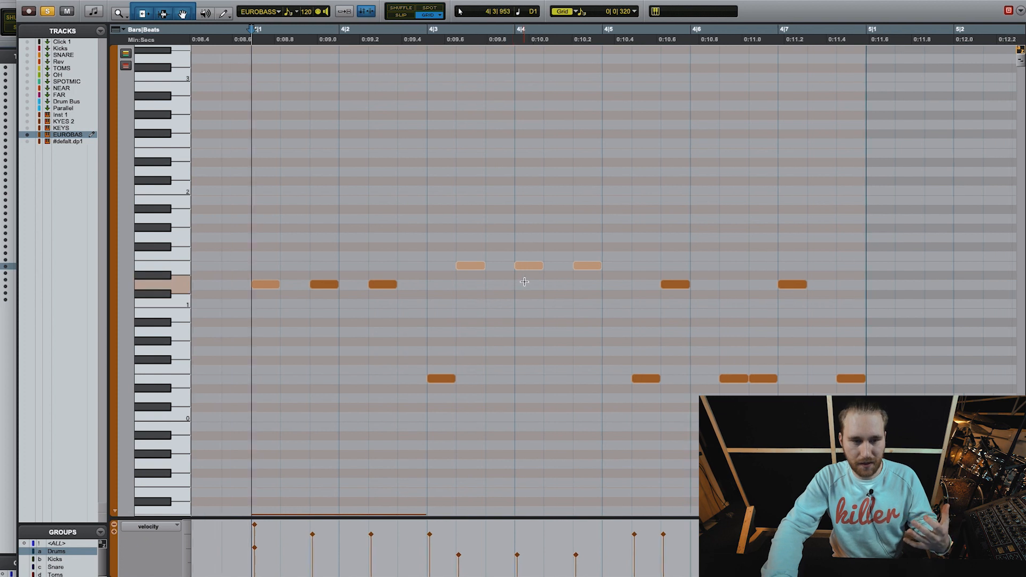
scroll(524, 282, "right", 1)
key("r")
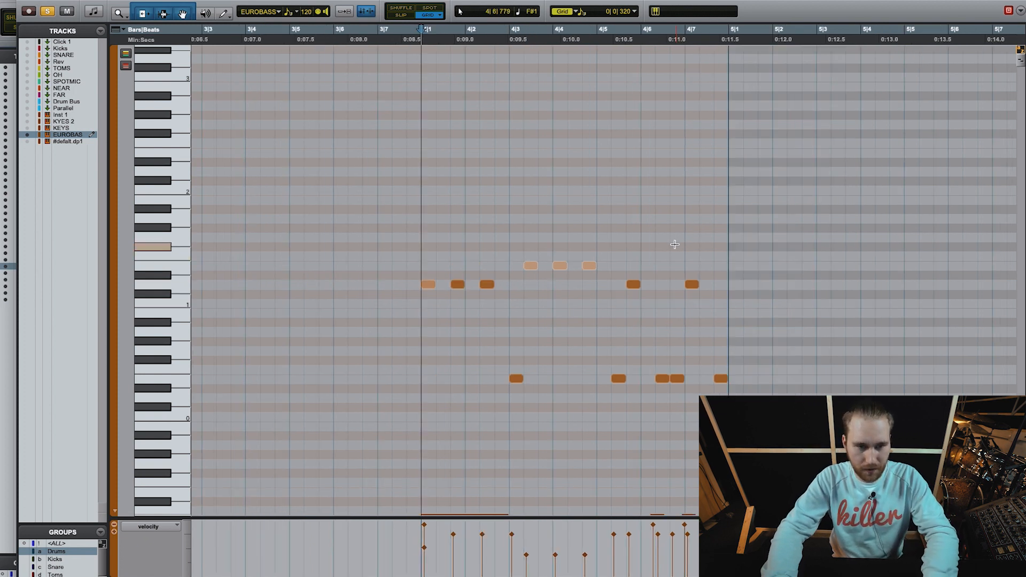
key("r")
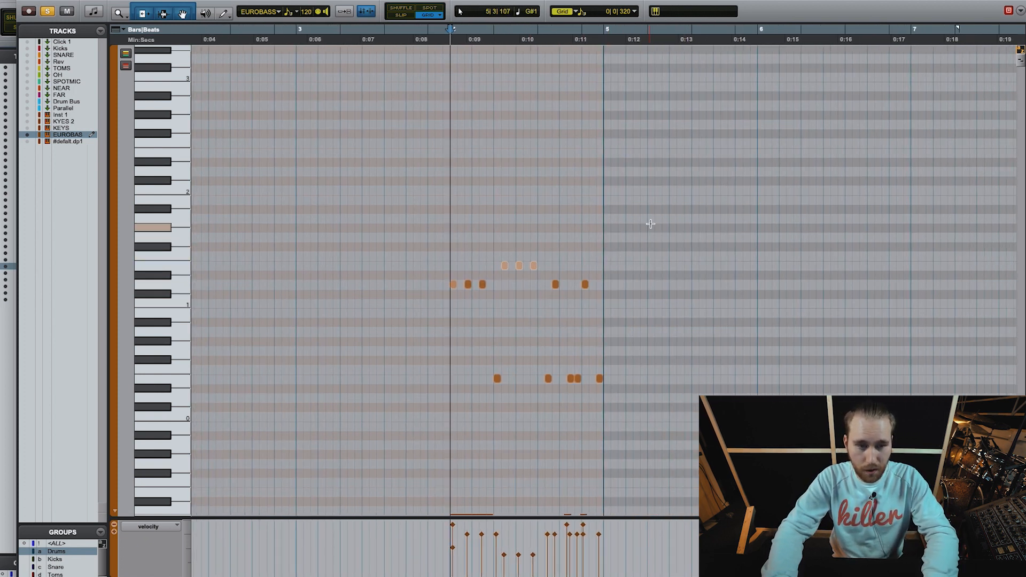
Select all the D1 and E1 notes in bar 4 and, in Slip mode, lengthen them together to about 380 ticks each.
left_click_drag(648, 224, 412, 304)
key("t")
scroll(511, 294, "right", 3)
key("t")
scroll(578, 292, "right", 2)
key("t")
scroll(574, 291, "right", 3)
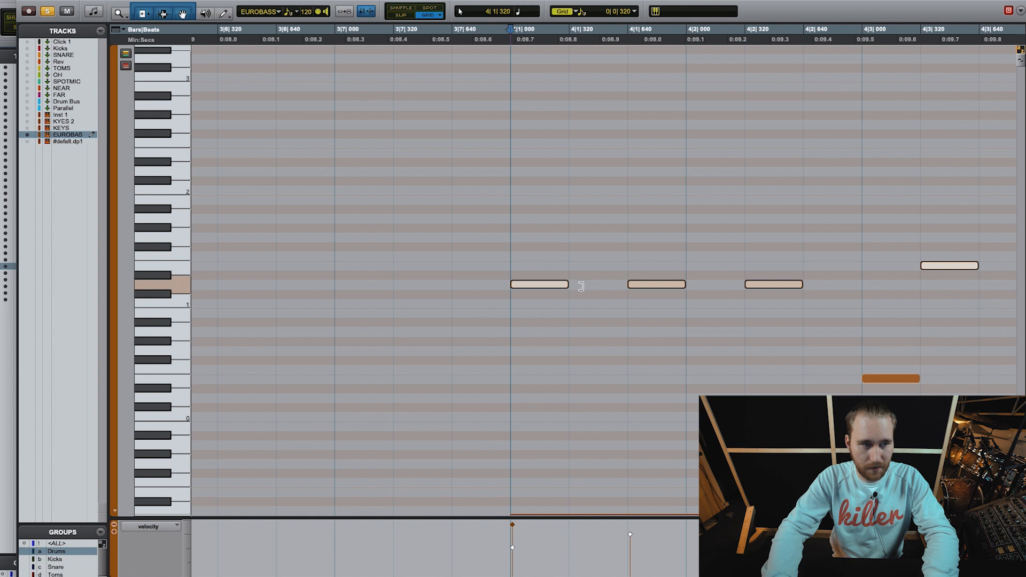
left_click(409, 16)
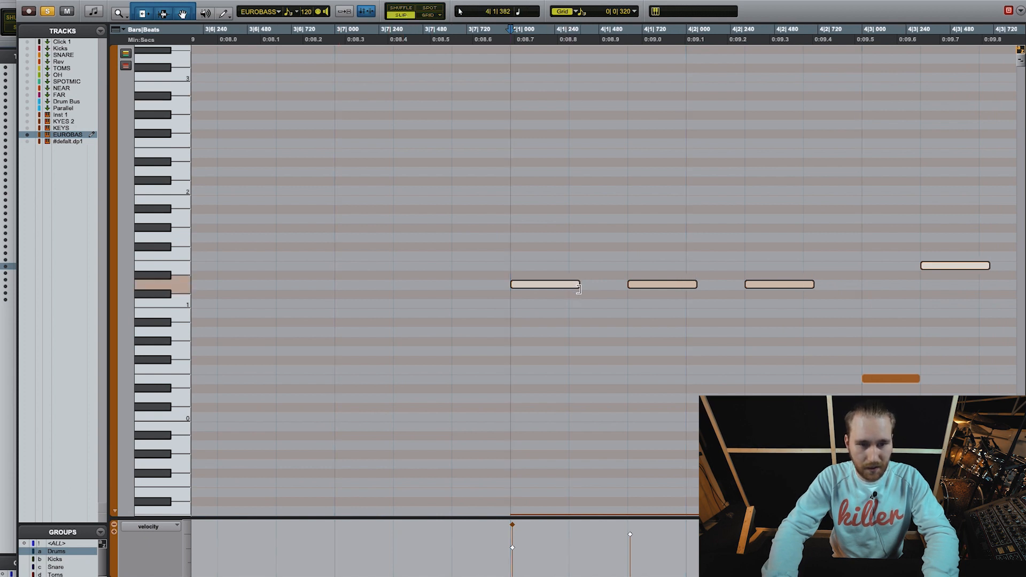
key("r")
scroll(544, 268, "right", 2)
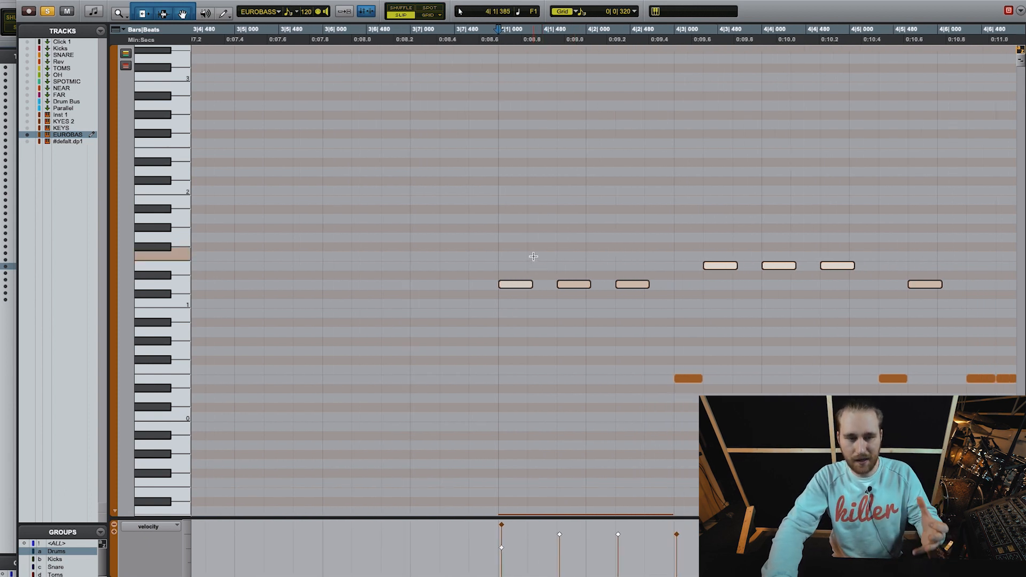
Play the soloed bass from the start of bar 4 to hear the lengthened notes.
left_click(498, 246)
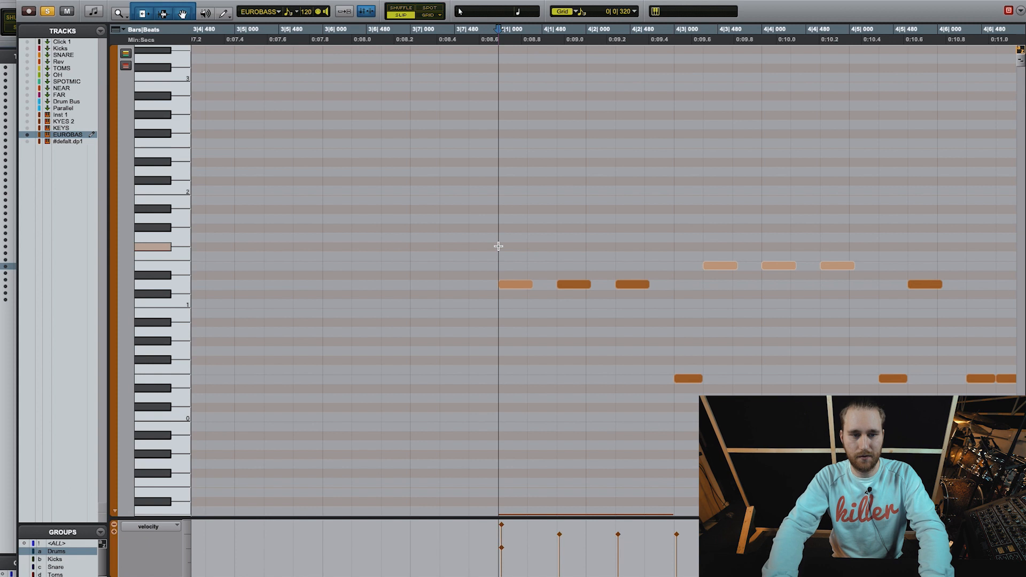
key("r")
scroll(596, 337, "right", 3)
scroll(596, 337, "right", 5)
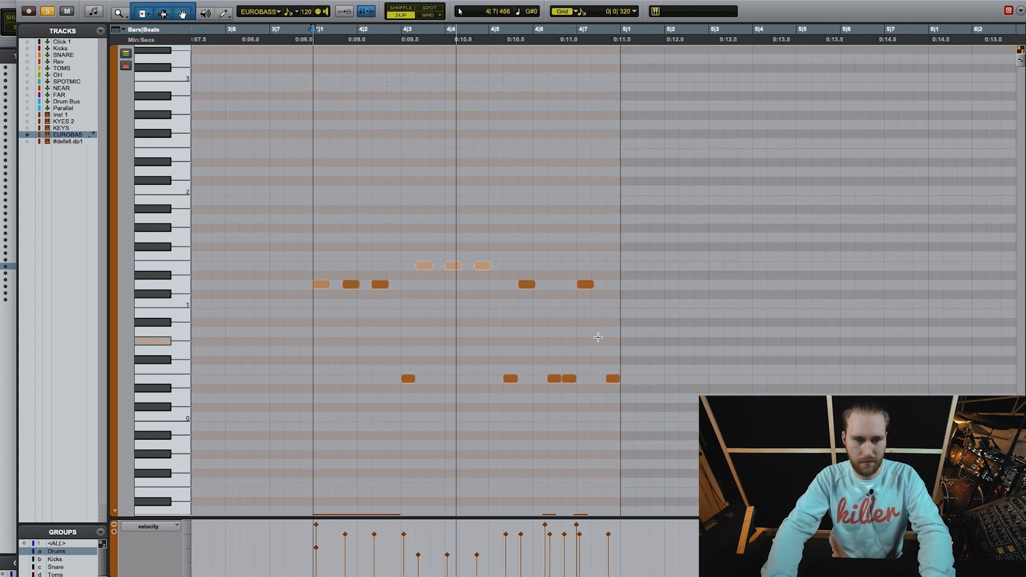
key("space")
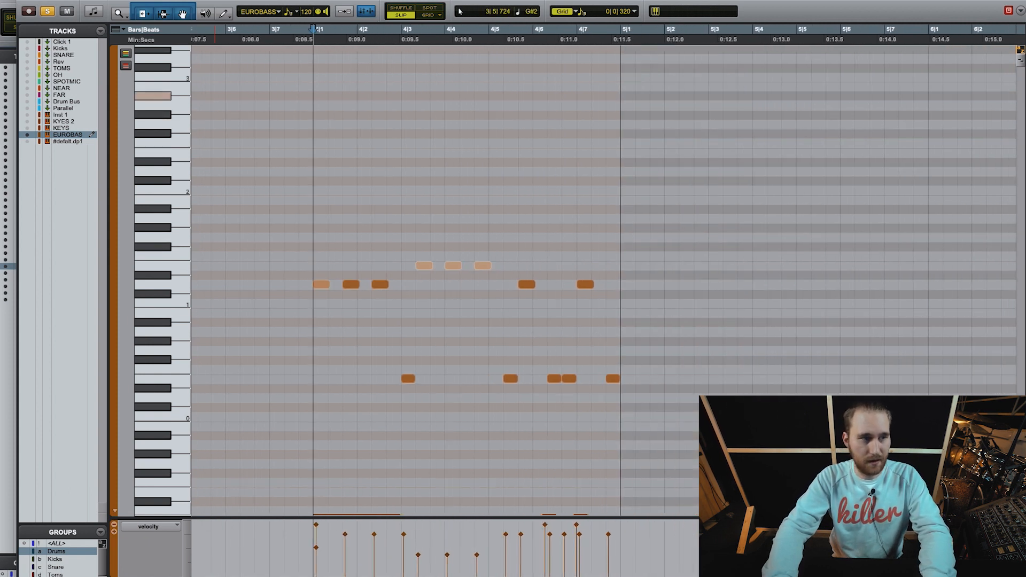
Unsolo the bass track and play bar 4 in the full mix.
left_click(52, 13)
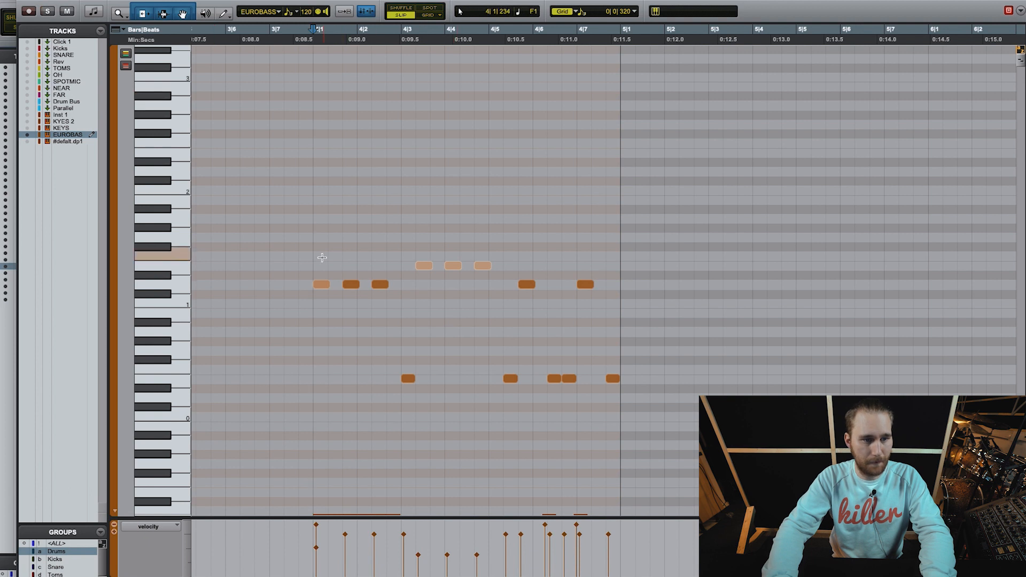
key("space")
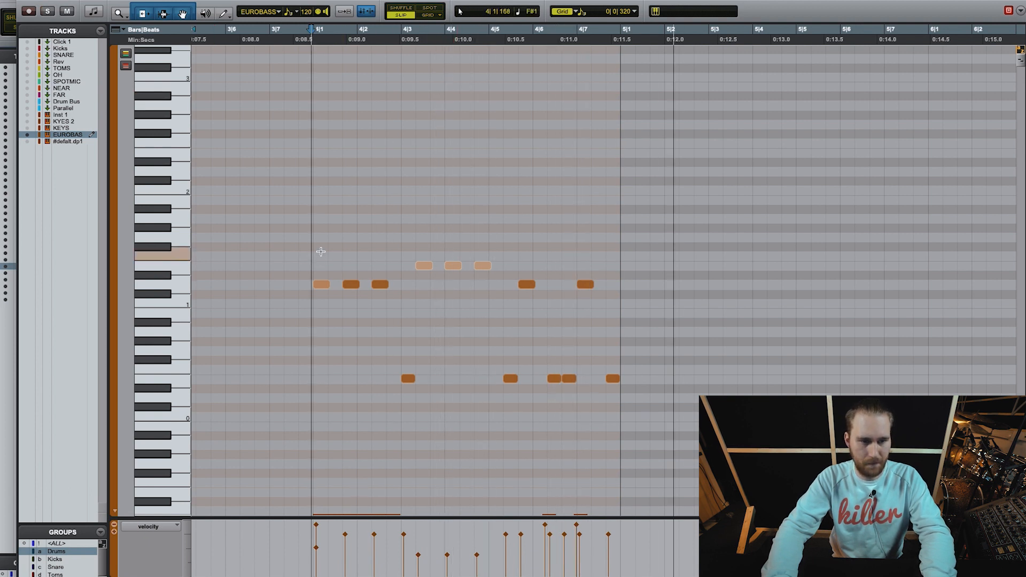
key("space")
Close the MIDI editor, split the EUROBASS clip at the start of bar 4, and select the bar 4 clip.
left_click(37, 1)
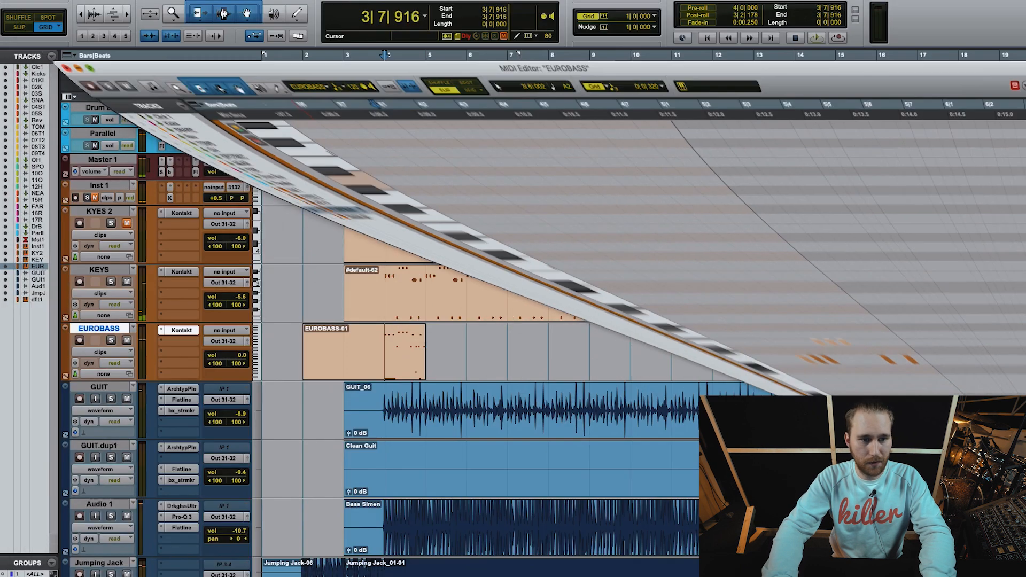
key("t")
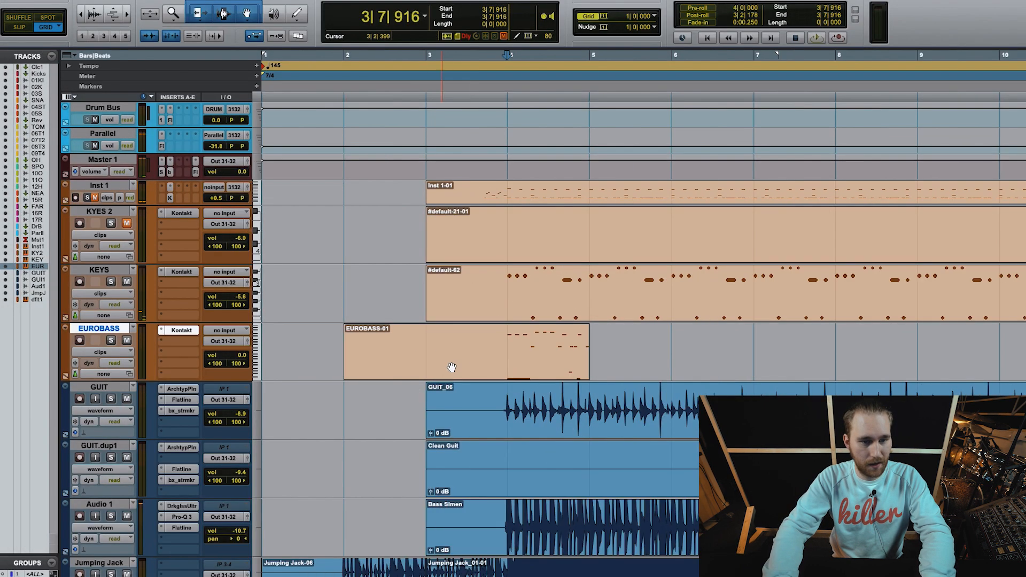
left_click(504, 346)
key("b")
left_click(536, 366)
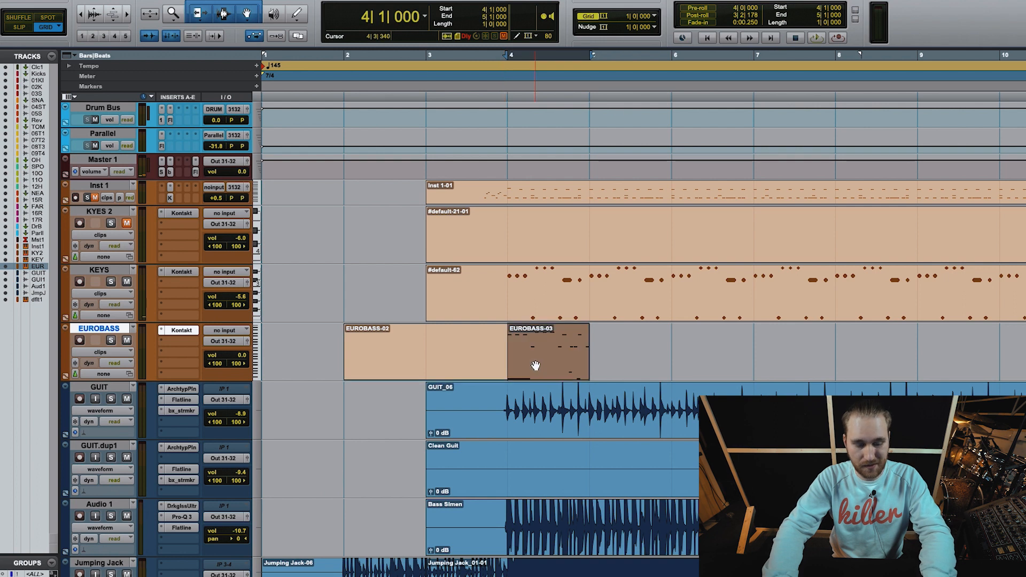
Duplicate the one-bar EUROBASS riff clip nine times so the copies fill bars 5 to 13.
key("r")
key("ctrl+d")
key("ctrl+d")
key("ctrl+d")
key("ctrl+d")
key("ctrl+d")
key("ctrl+d")
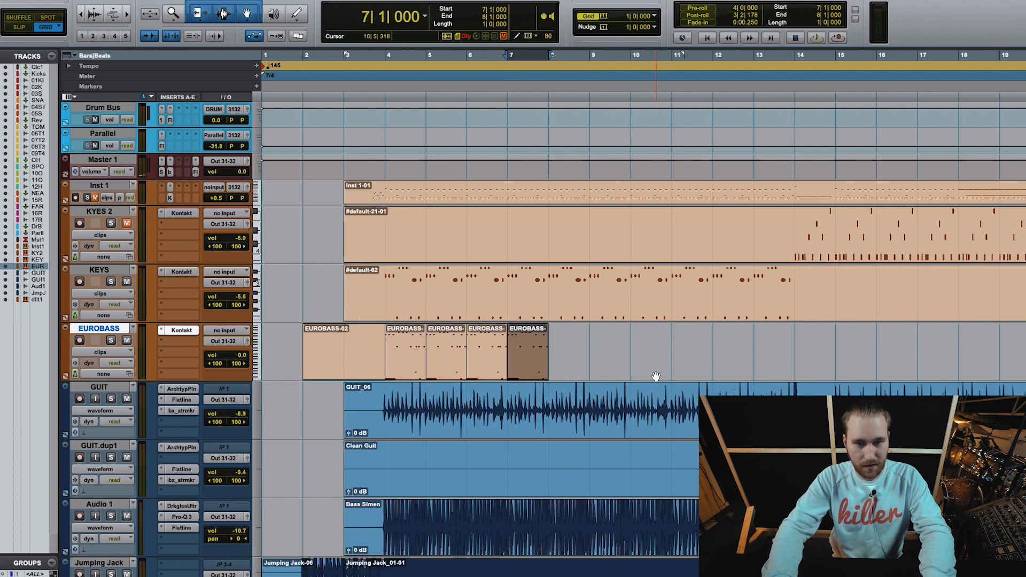
key("ctrl+d")
key("ctrl+d")
key("ctrl+d")
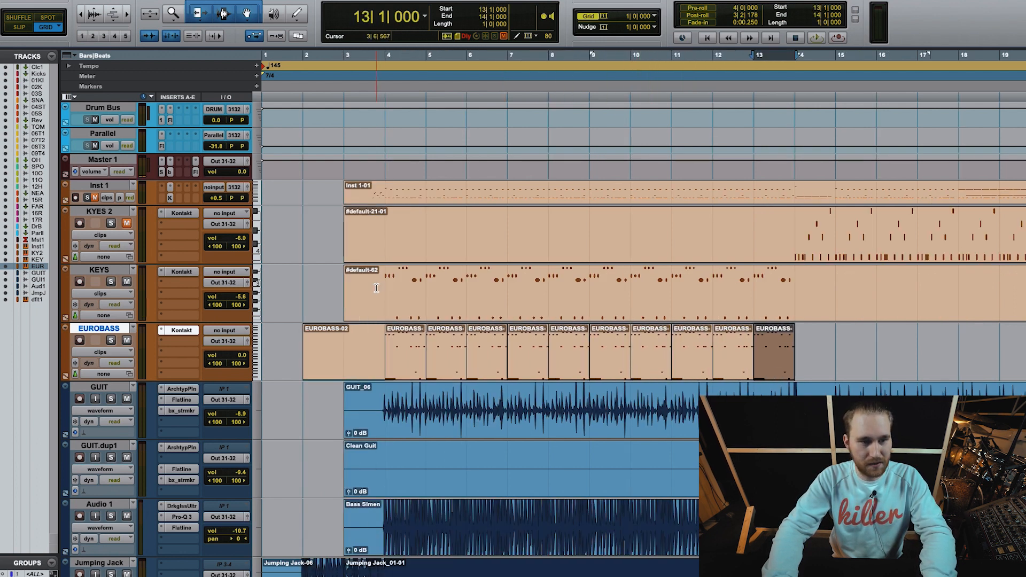
Play the arrangement from bar 3, view the EUROBASS II Kontakt instrument during playback, close it, and look at bar 14 onward.
left_click(380, 286)
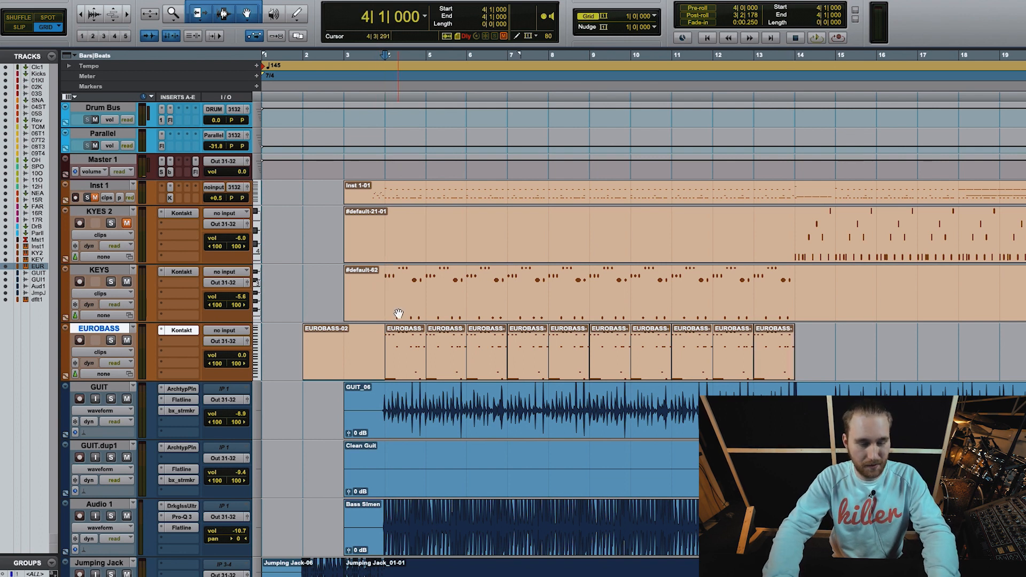
left_click(355, 286)
key("space")
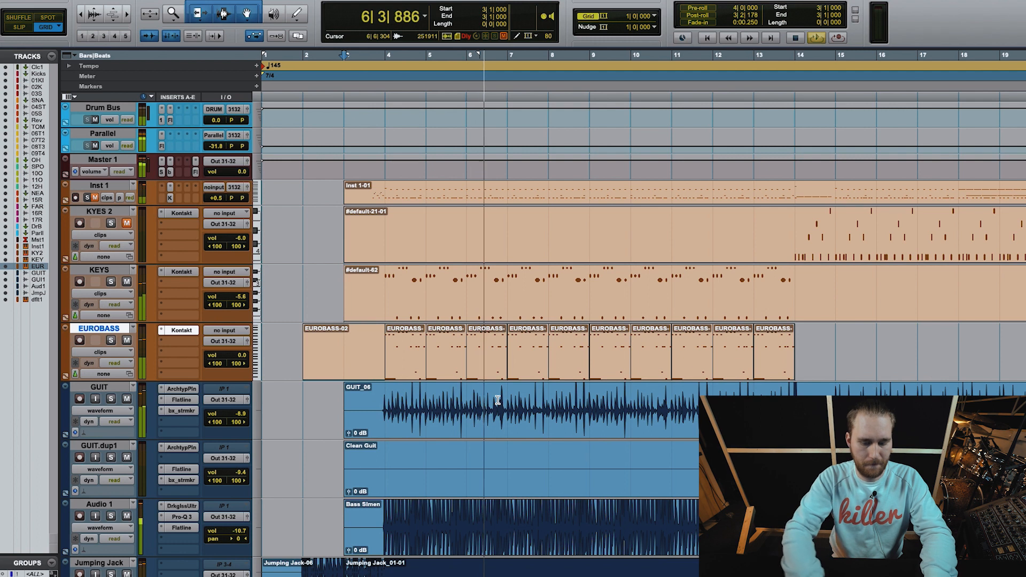
left_click(180, 329)
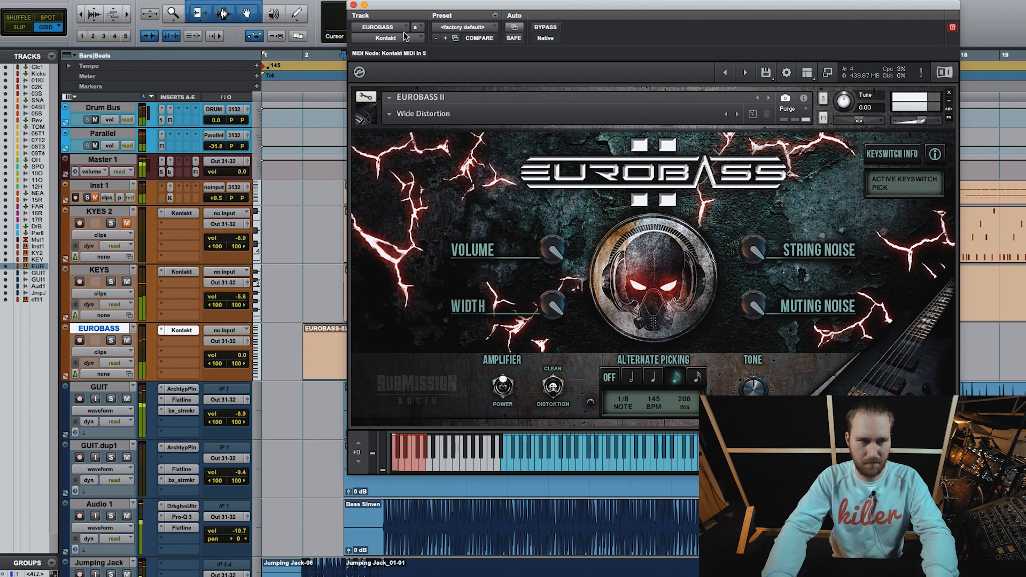
left_click(354, 5)
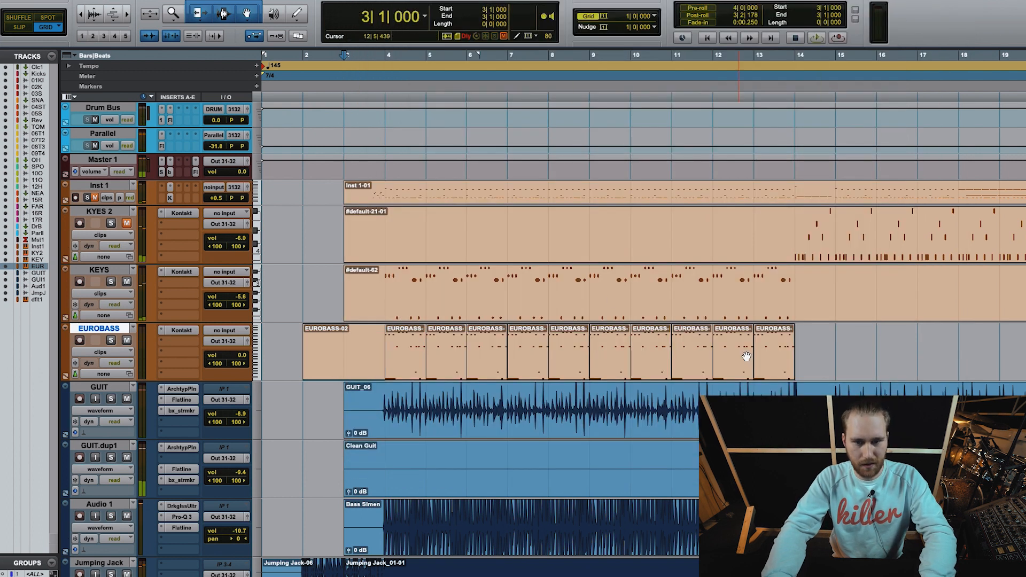
scroll(747, 356, "right", 5)
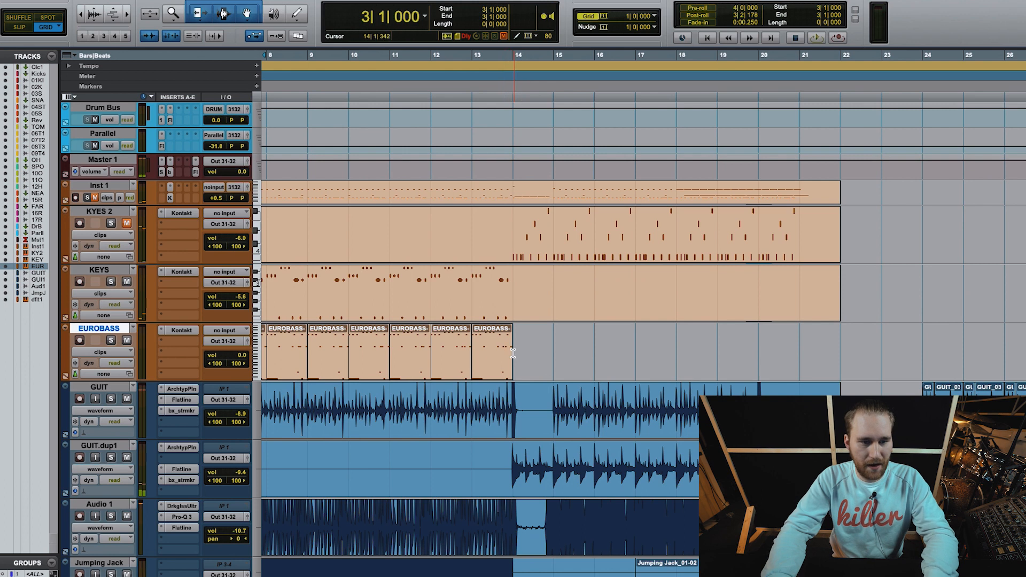
Extend the bar 13 EUROBASS clip to bar 16 and add an E0 note at 14|1 in the MIDI editor.
left_click_drag(509, 352, 595, 359)
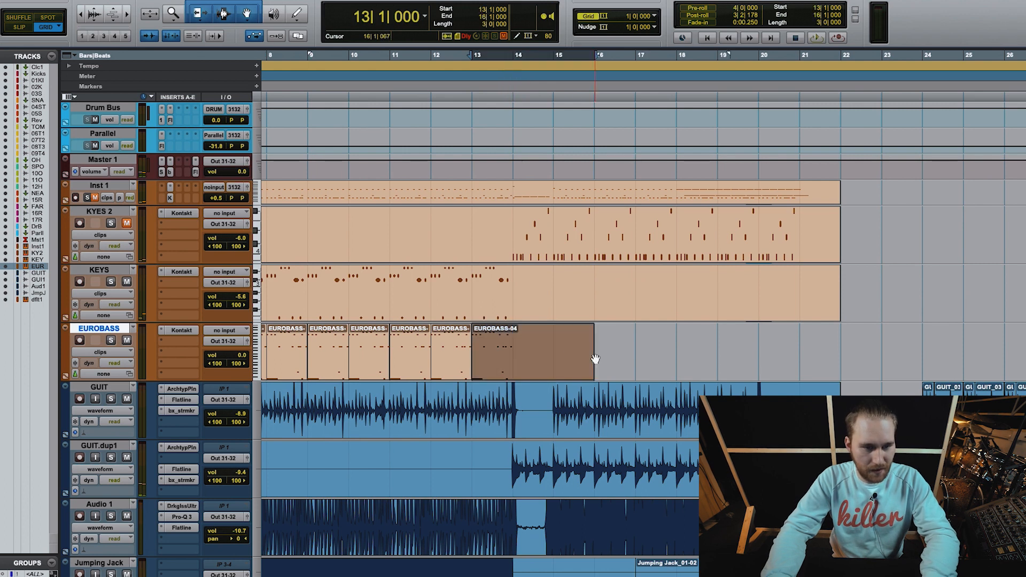
double_click(524, 367)
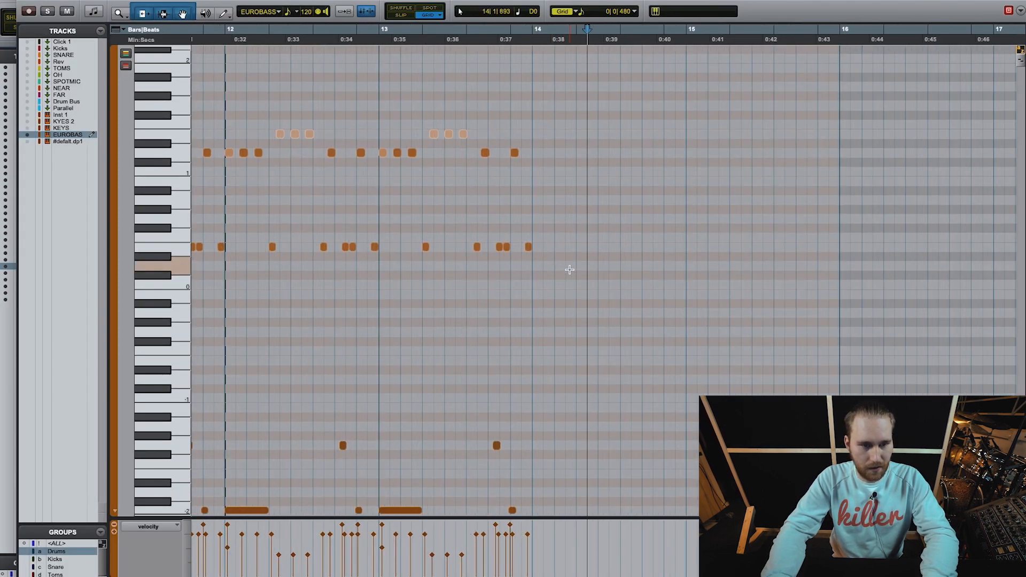
key("t")
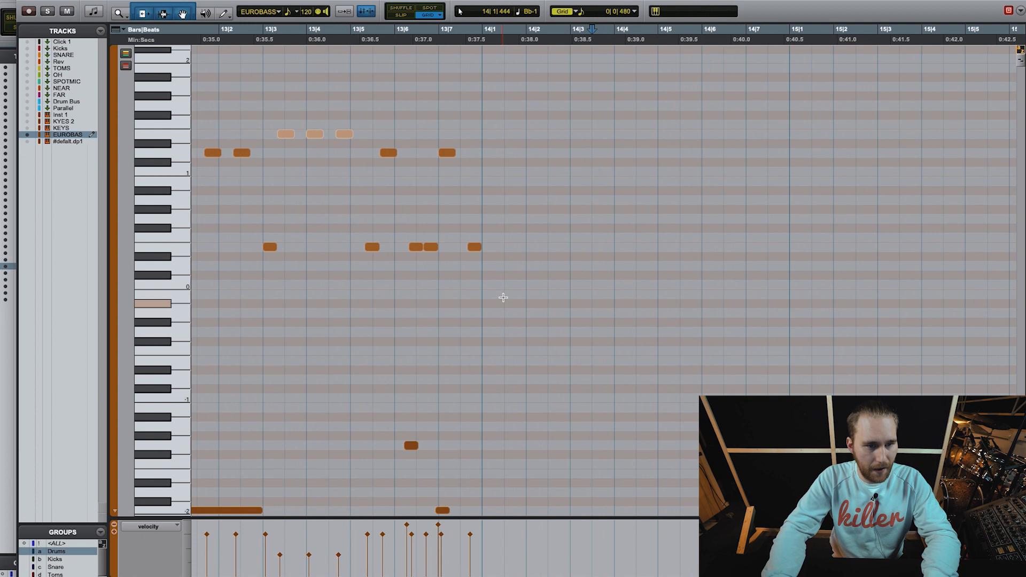
left_click(489, 247)
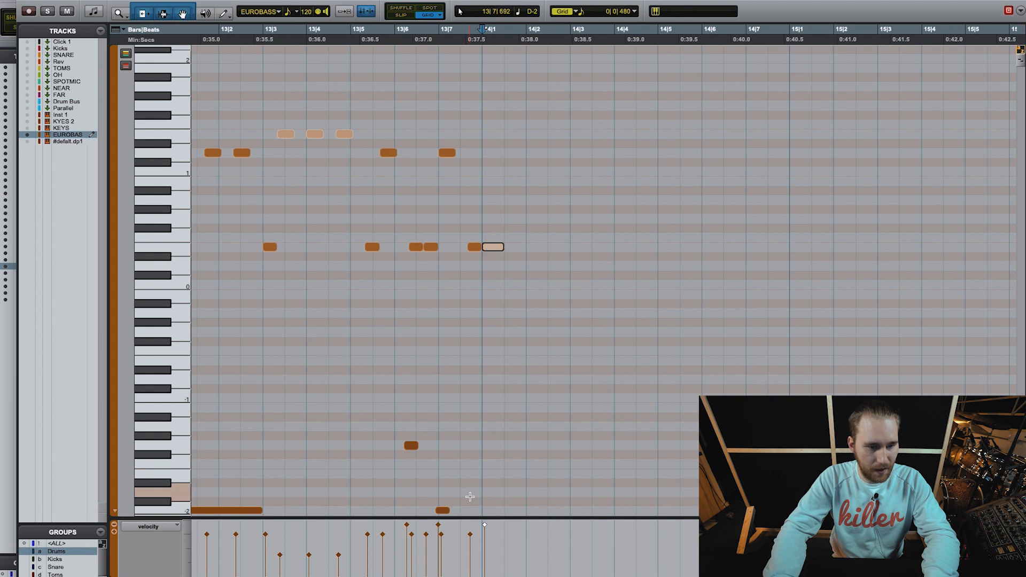
Check the C-2 keyswitch near the end of bar 13 and the E0 note at 14|1, and play from bar 14.
left_click(442, 511)
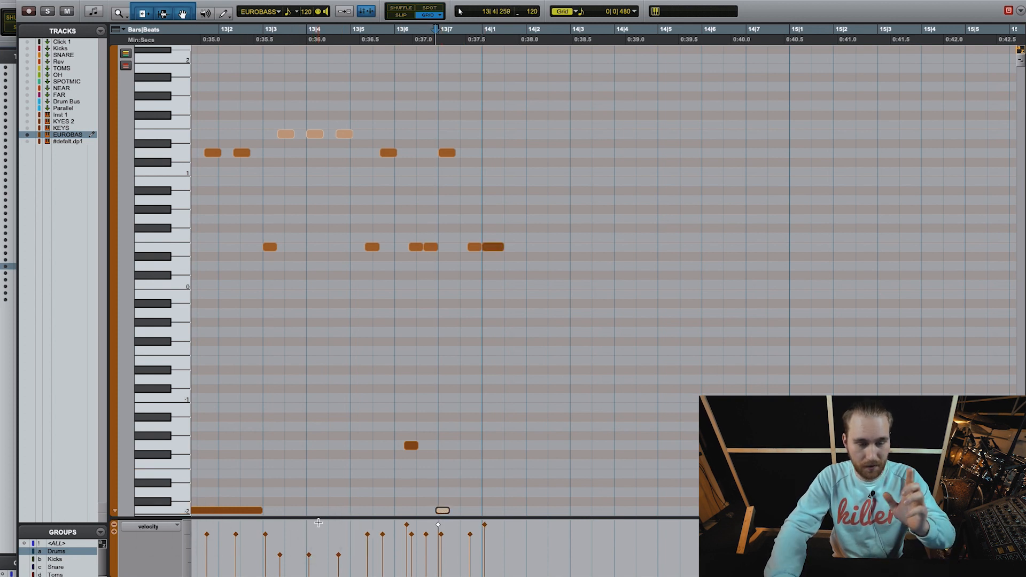
left_click(495, 247)
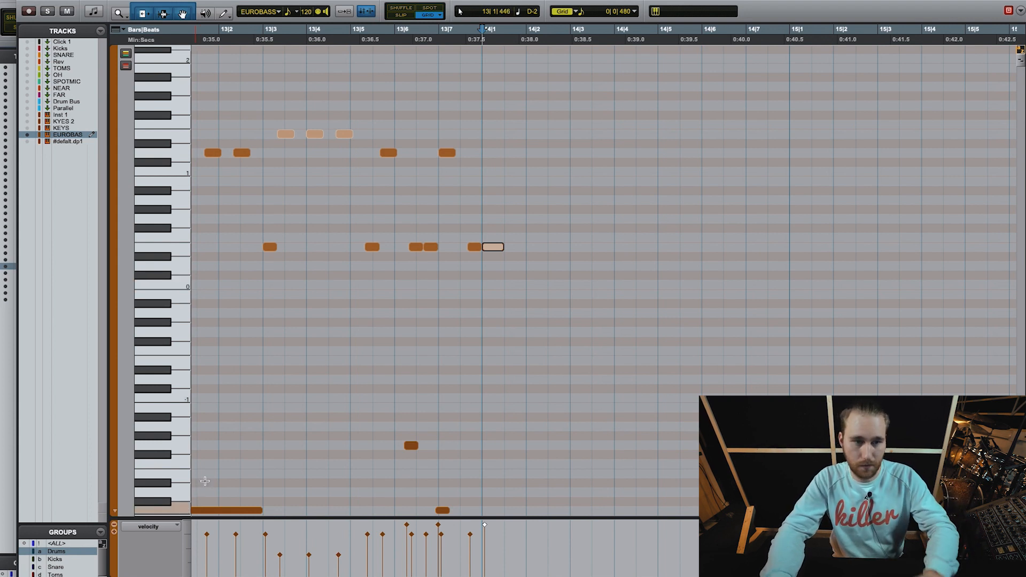
left_click(614, 112)
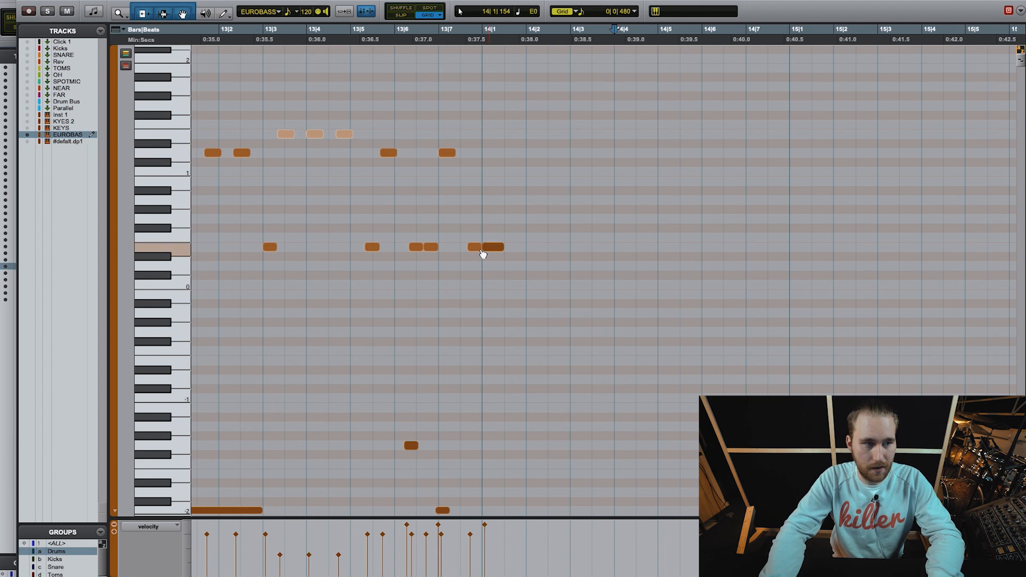
left_click(483, 34)
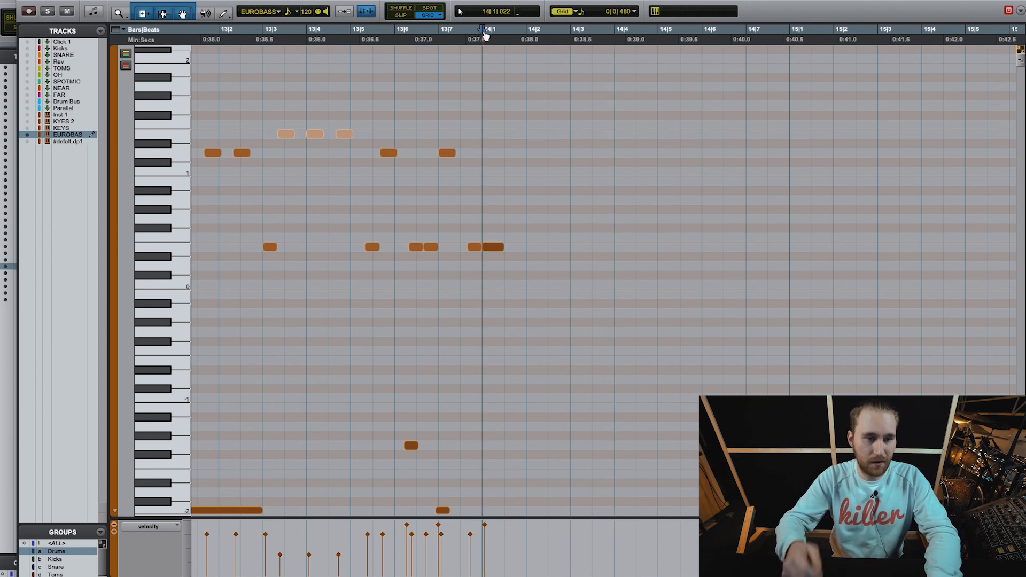
key("space")
key("space")
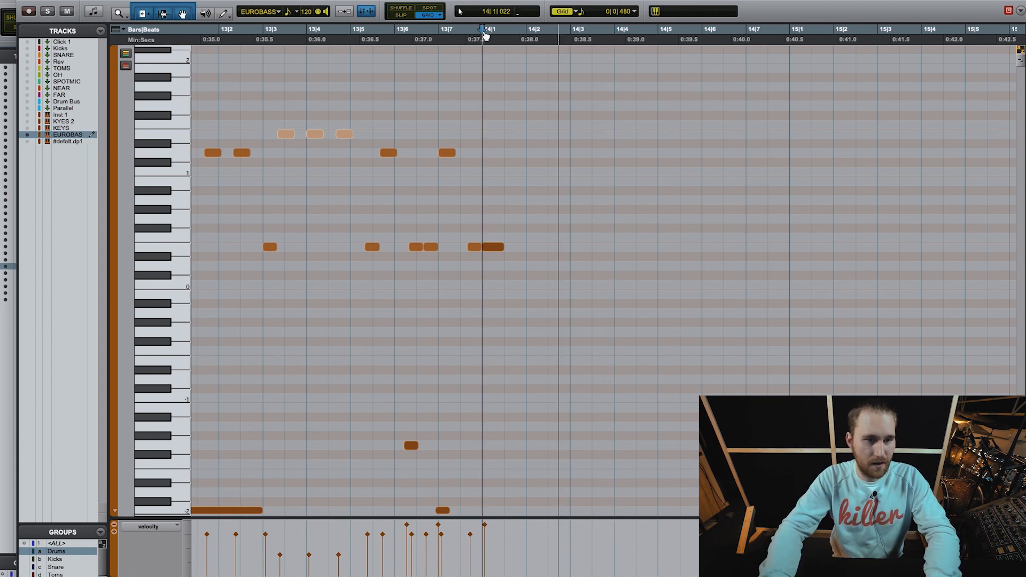
Lengthen the E0 note at bar 14 freely in Slip mode and play the ending from bars 14 and 13.
left_click(409, 17)
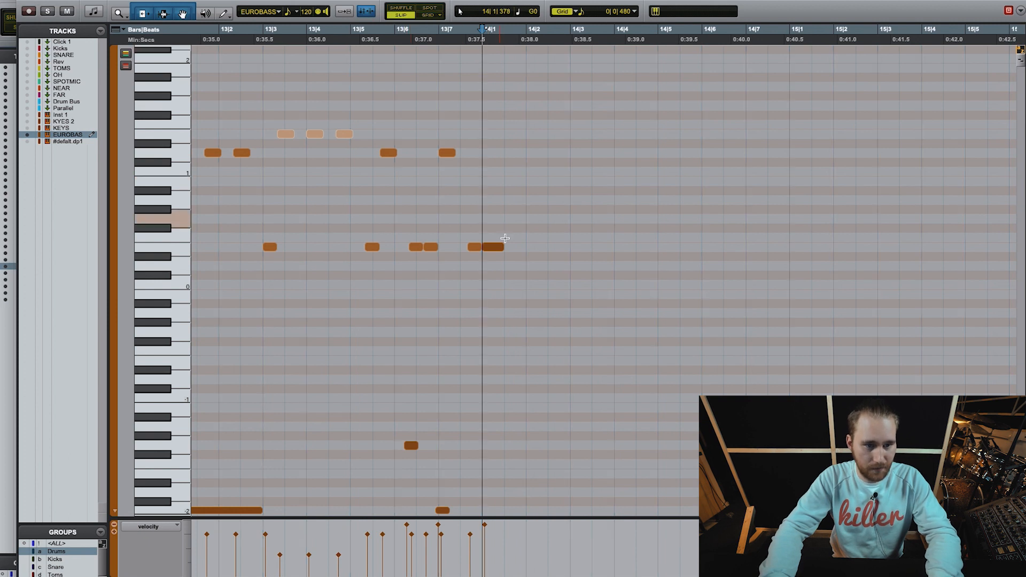
left_click_drag(503, 247, 512, 246)
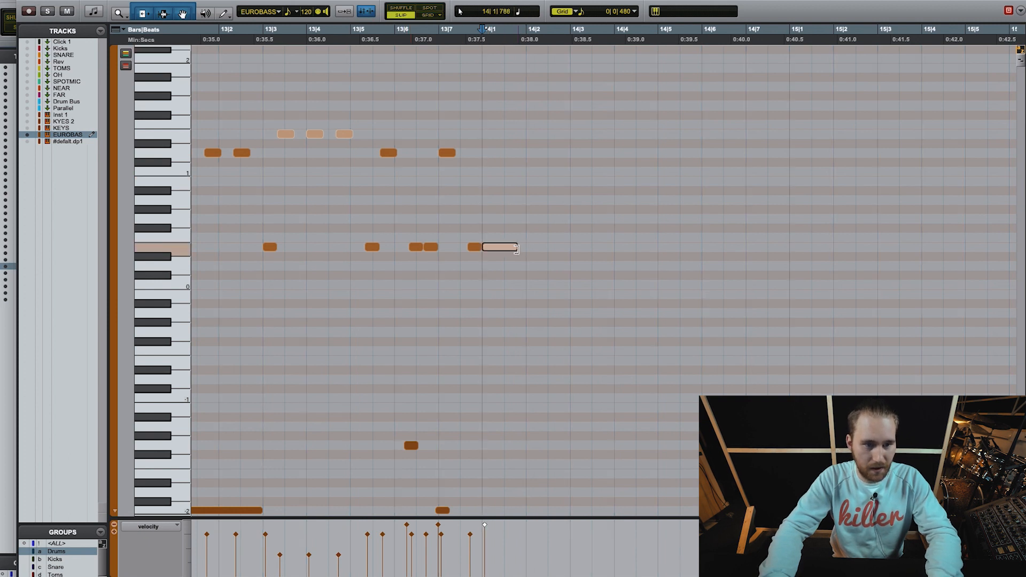
key("space")
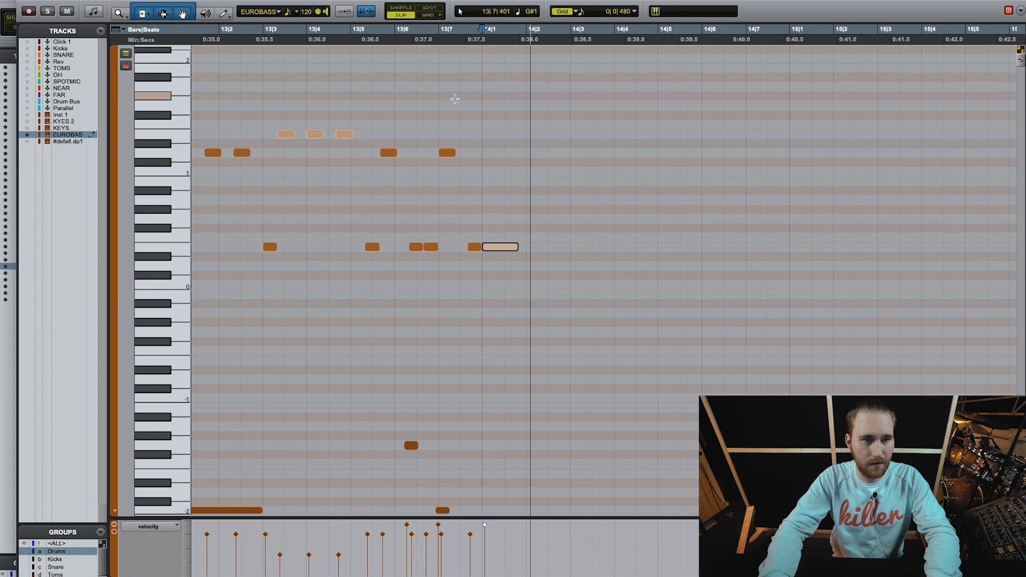
key("r")
key("space")
left_click(395, 32)
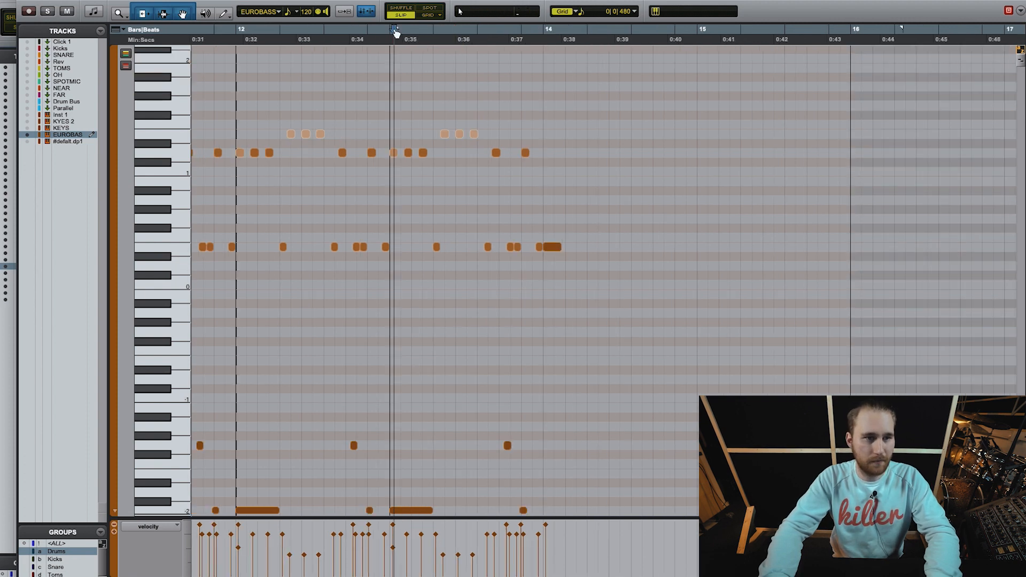
key("space")
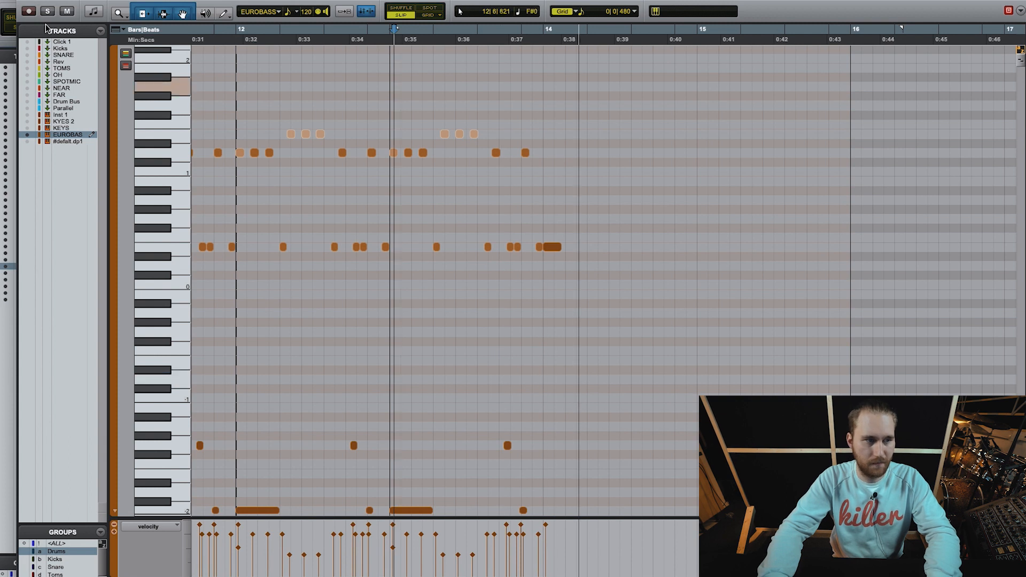
Reopen the extended EUROBASS clip in the MIDI editor and play from the middle of bar 14.
left_click(30, 1)
double_click(575, 371)
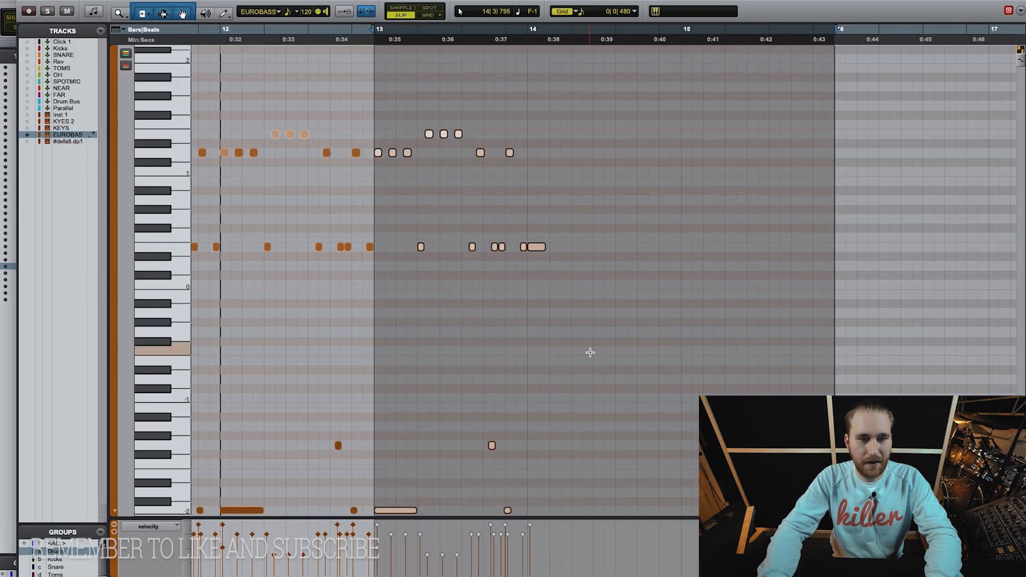
scroll(588, 353, "right", 4)
left_click(497, 245)
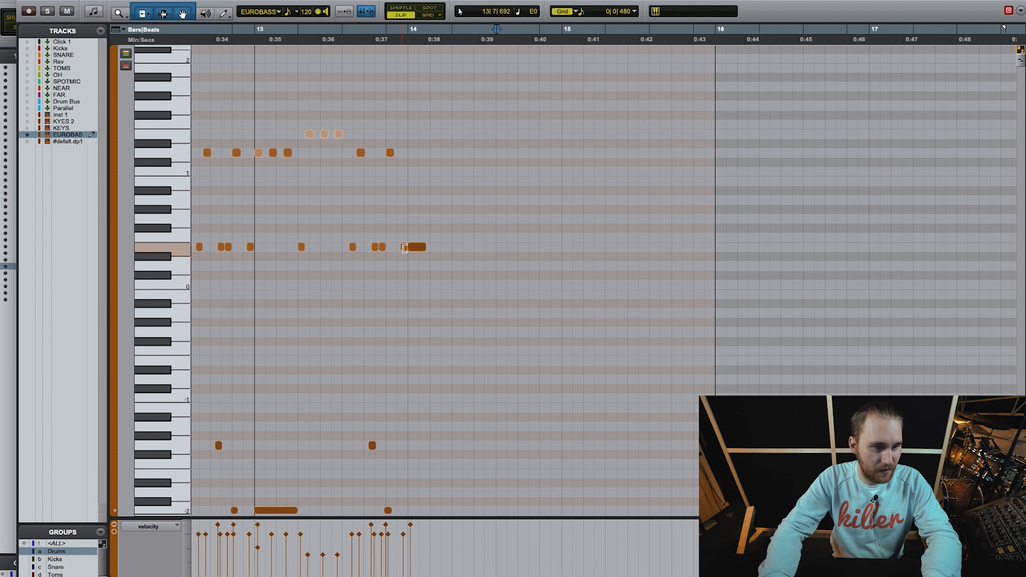
scroll(541, 174, "up", 4)
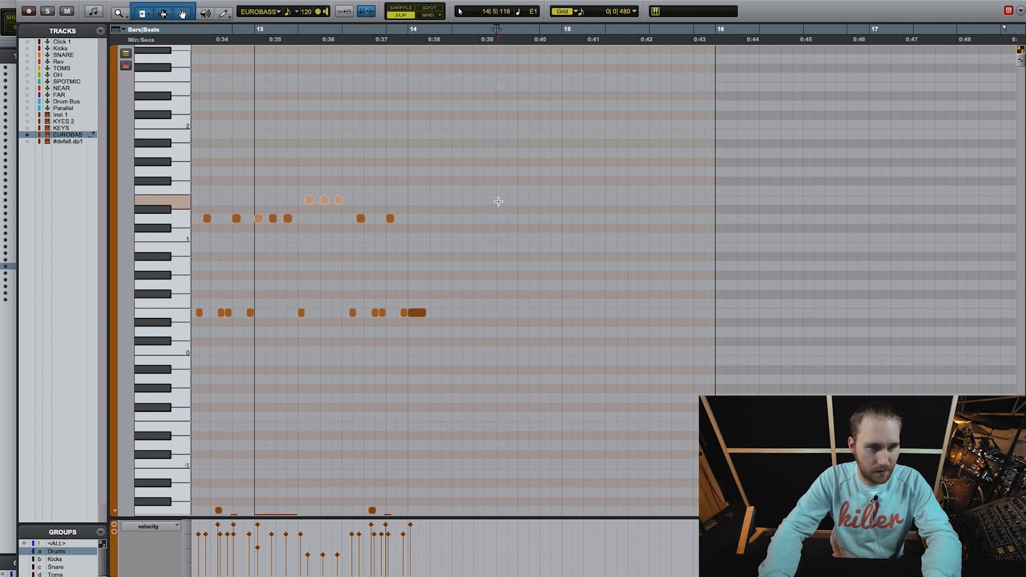
key("space")
key("space")
Add an E1 note at 14|6 and lengthen it to nearly the end of bar 14, aligned to the grid.
left_click(520, 200)
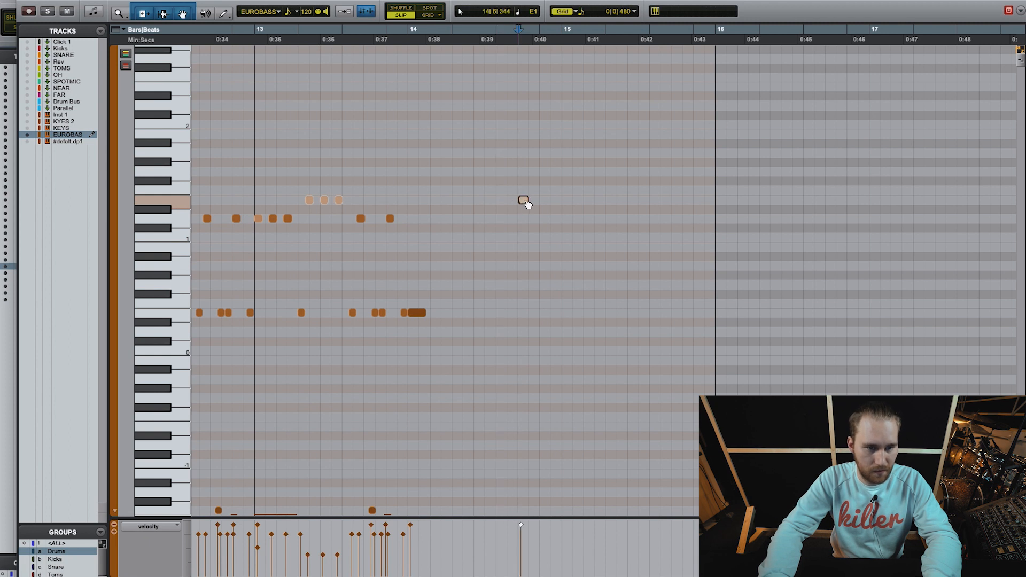
left_click_drag(526, 201, 560, 198)
key("t")
key("r")
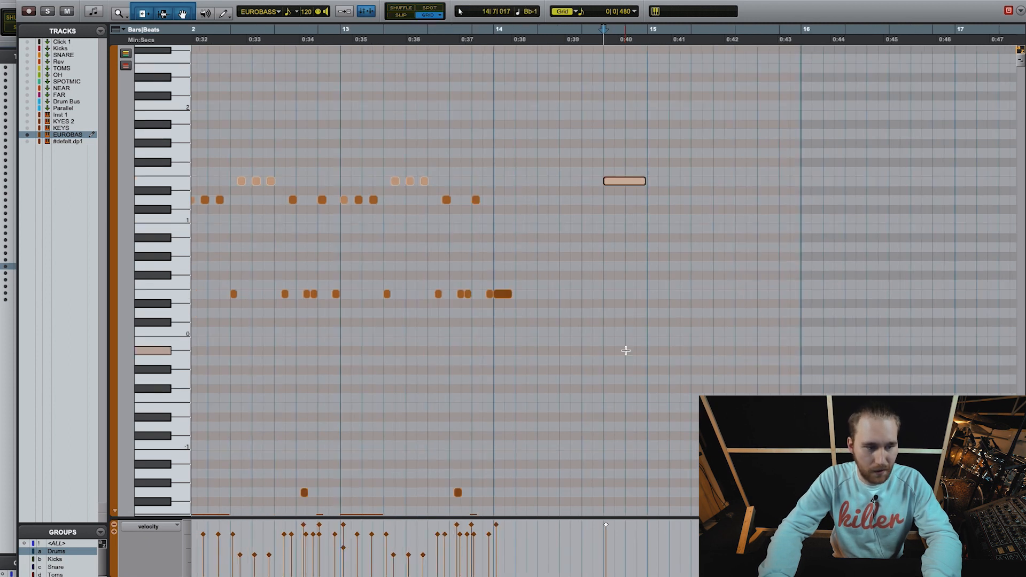
Add an E-2 keyswitch note at 14|6 beneath the long E1 note.
scroll(610, 486, "down", 1)
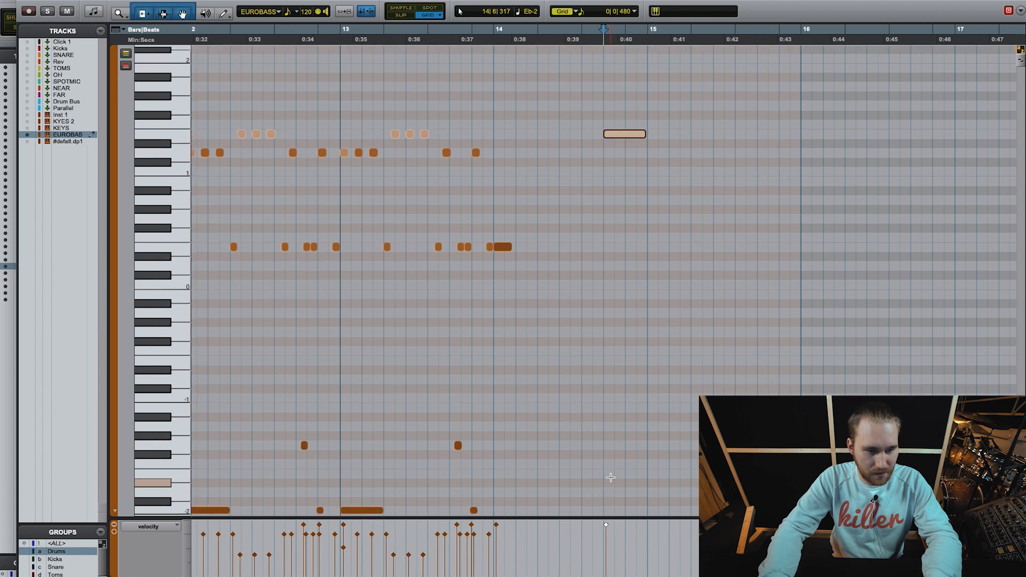
left_click(608, 463)
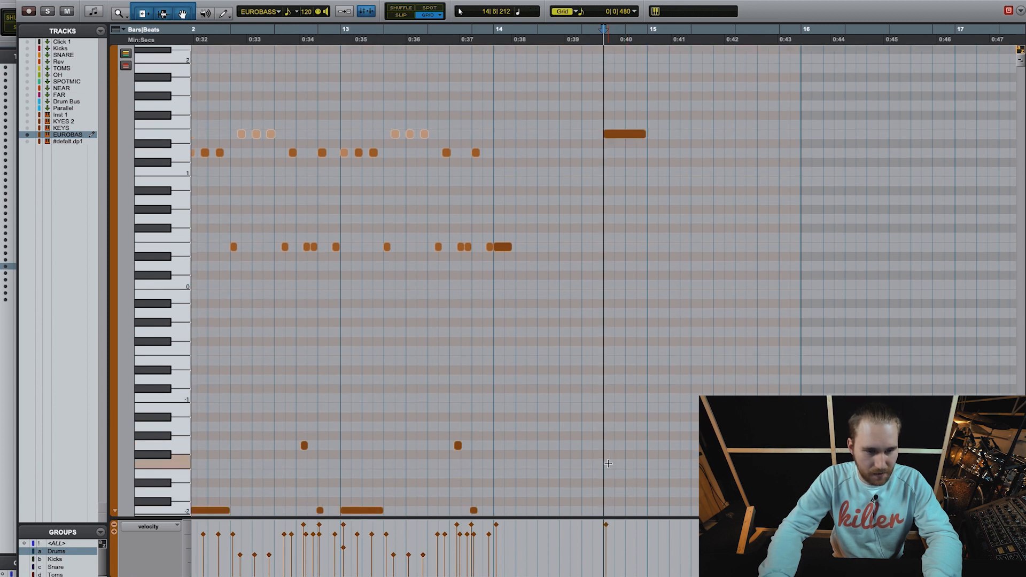
left_click(626, 138)
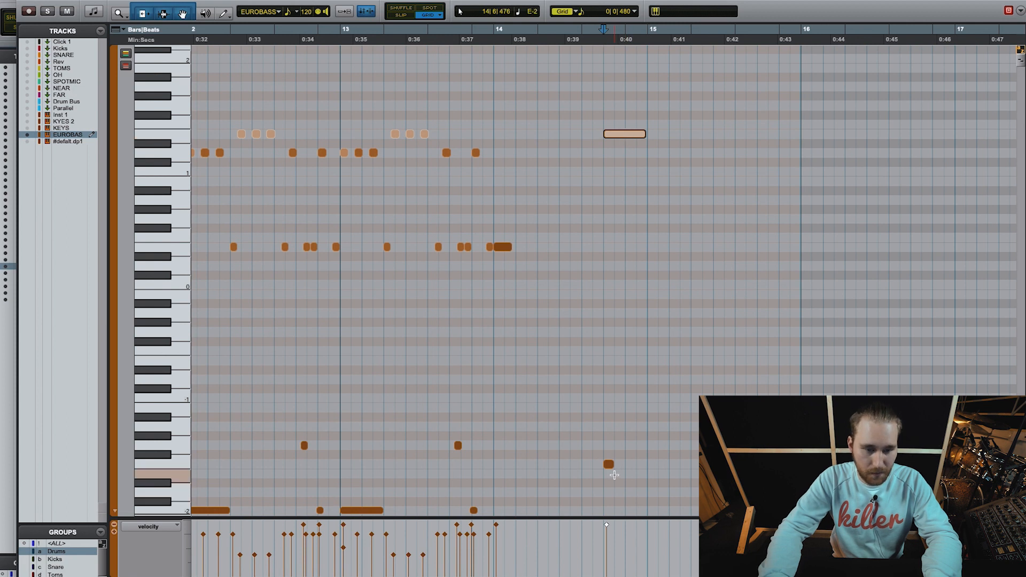
left_click_drag(608, 464, 608, 473)
left_click_drag(605, 134, 612, 136)
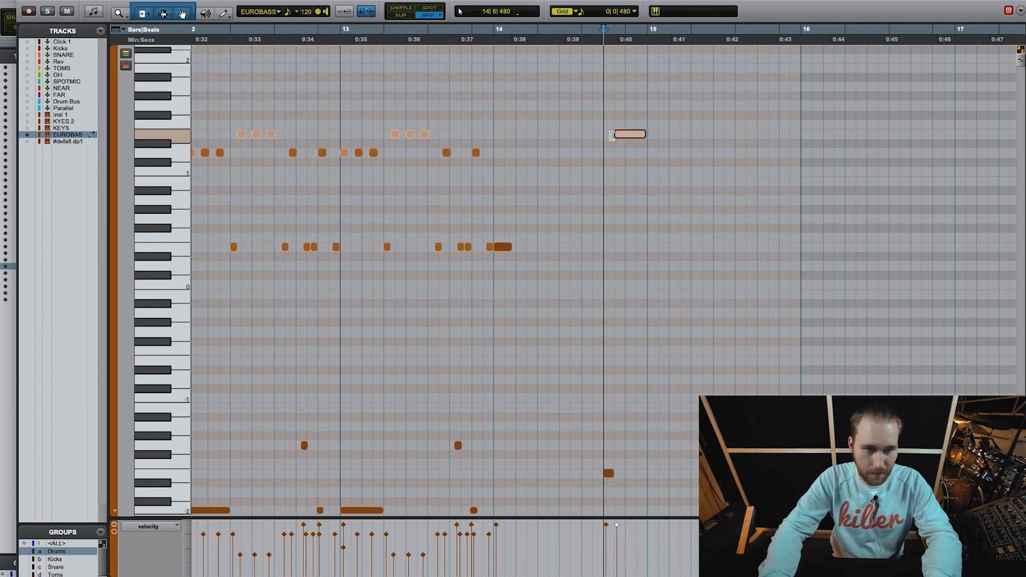
key("ctrl+z")
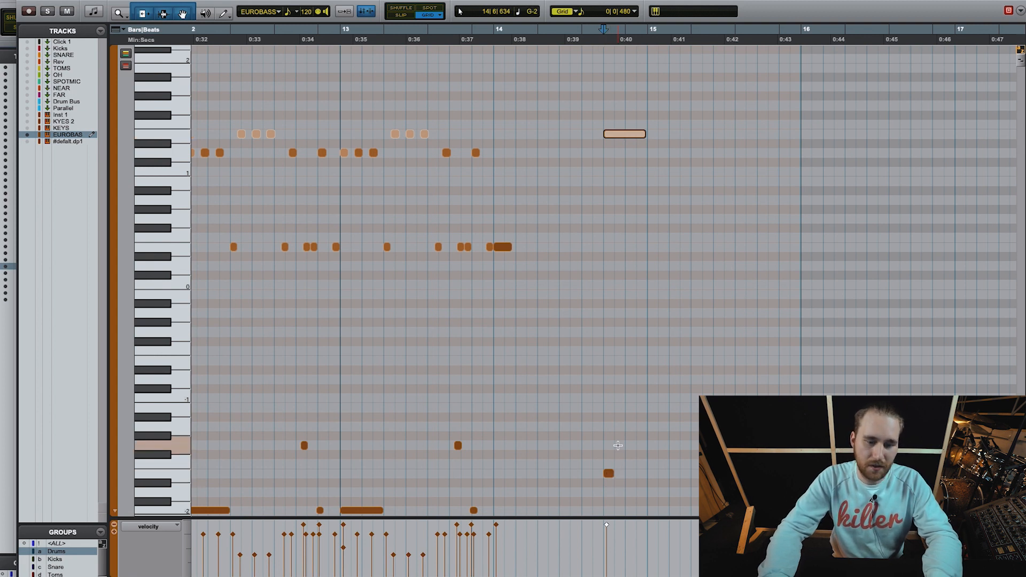
scroll(584, 293, "right", 1)
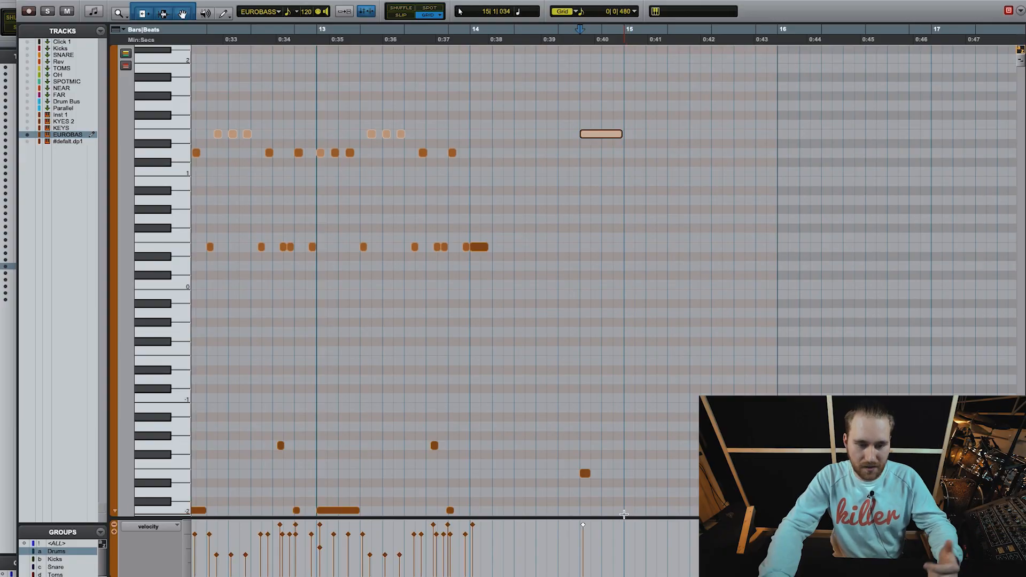
Add a C-2 keyswitch note at 15|1 to switch the articulation back at the start of bar 15.
left_click(597, 414)
key("t")
key("t")
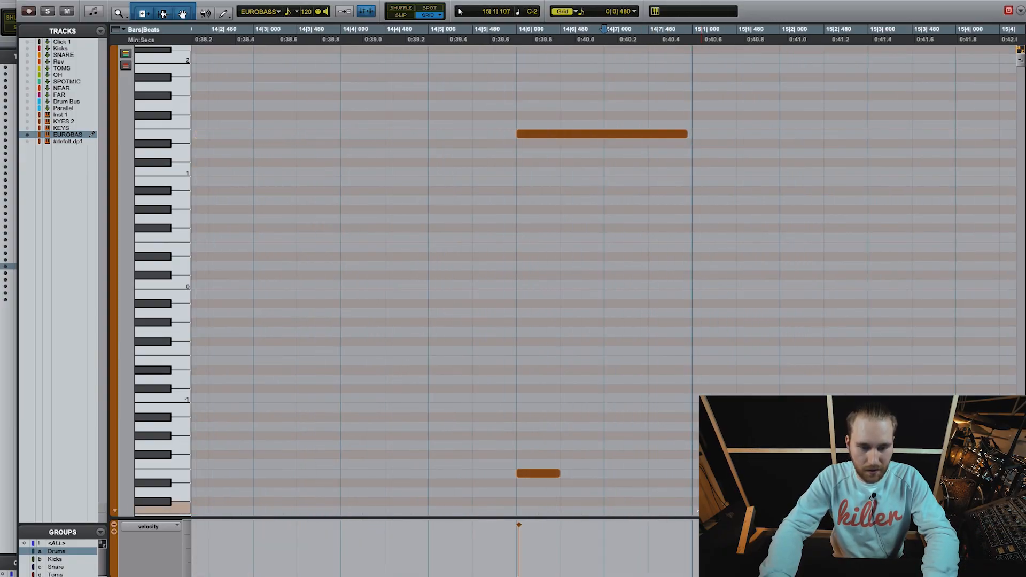
double_click(693, 512)
key("r")
key("r")
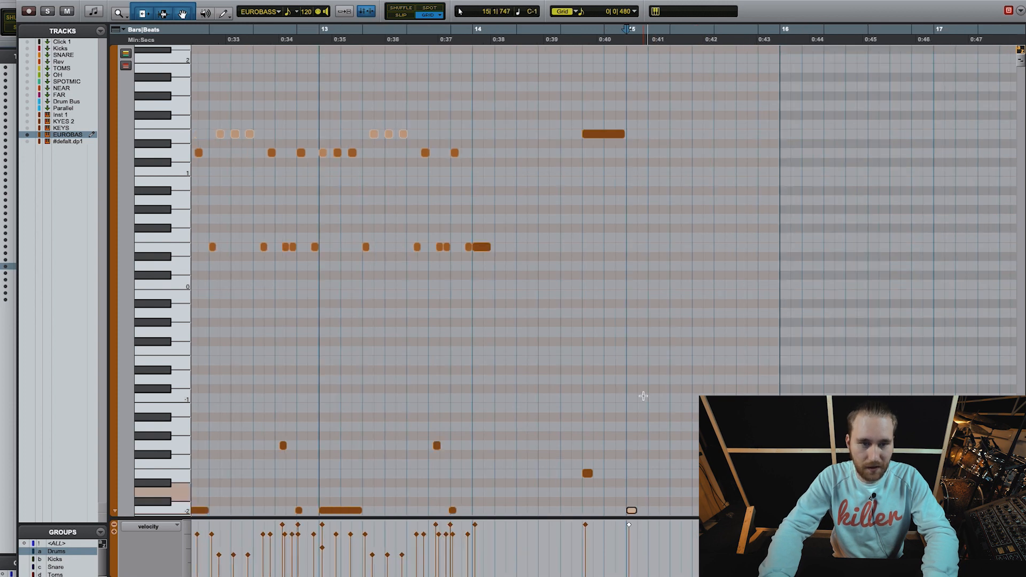
Play the bass line from bar 12 through the bar 14 notes and their keyswitches.
key("r")
left_click(391, 32)
key("space")
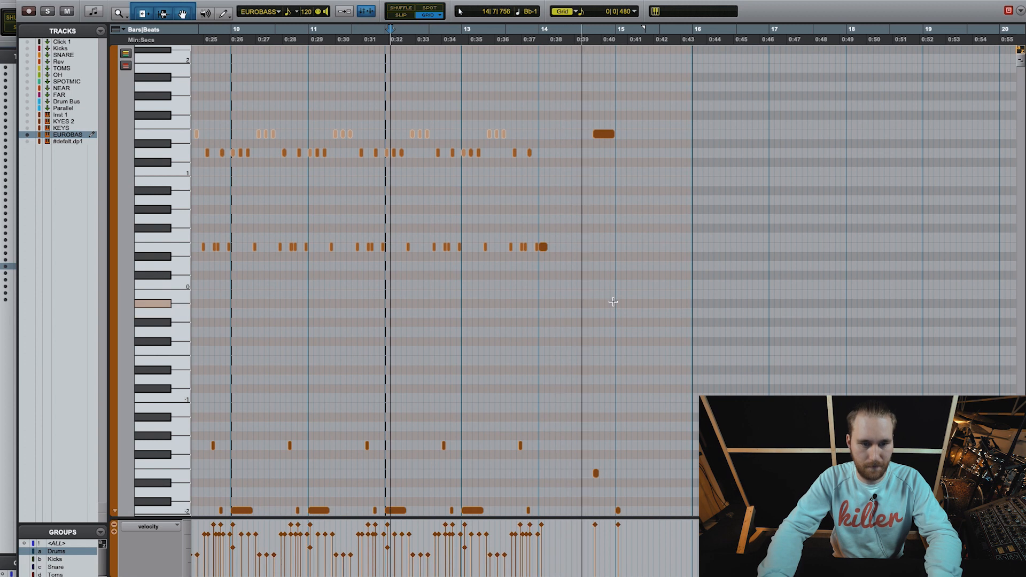
left_click(589, 106)
key("t")
key("space")
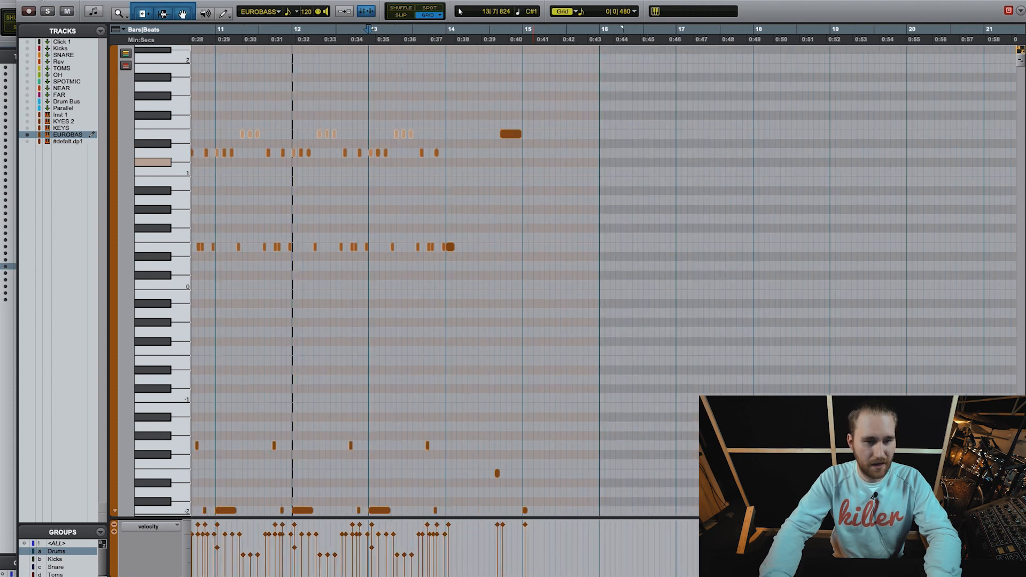
Return to the arrangement and split the #default.dup1 MIDI clip at the start of bar 15.
key("ctrl+equal")
left_click(640, 468)
key("r")
key("r")
scroll(439, 352, "down", 5)
left_click(417, 525)
left_click_drag(397, 513, 406, 513)
key("t")
key("t")
key("t")
left_click(706, 529)
left_click(727, 507)
key("b")
key("r")
key("r")
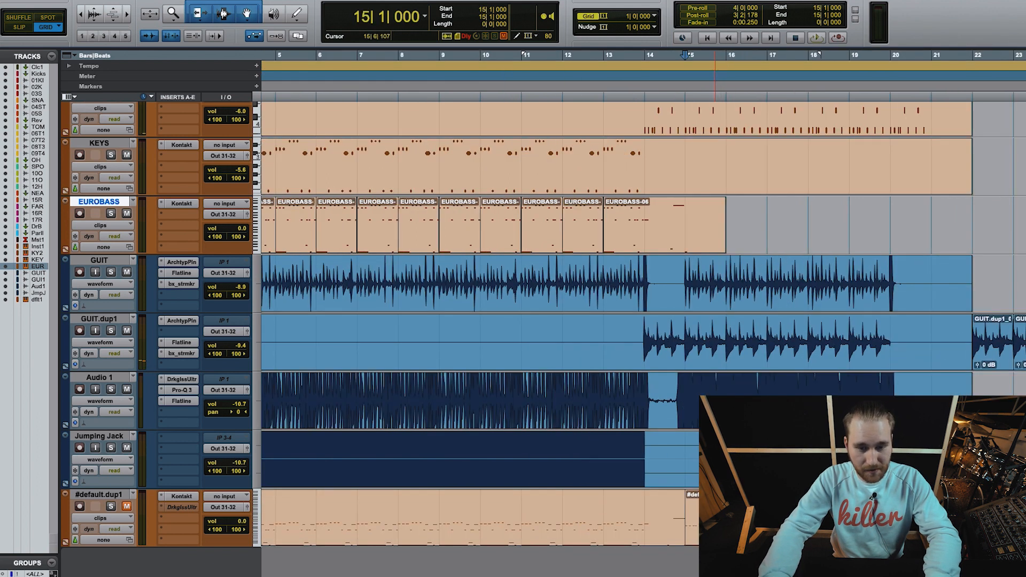
Move the #default.dup1 clip from bar 15 onward to the EUROBASS track and play from bar 14.
left_click_drag(618, 534, 613, 239)
left_click(535, 218)
key("t")
key("t")
key("r")
scroll(657, 230, "right", 5)
key("space")
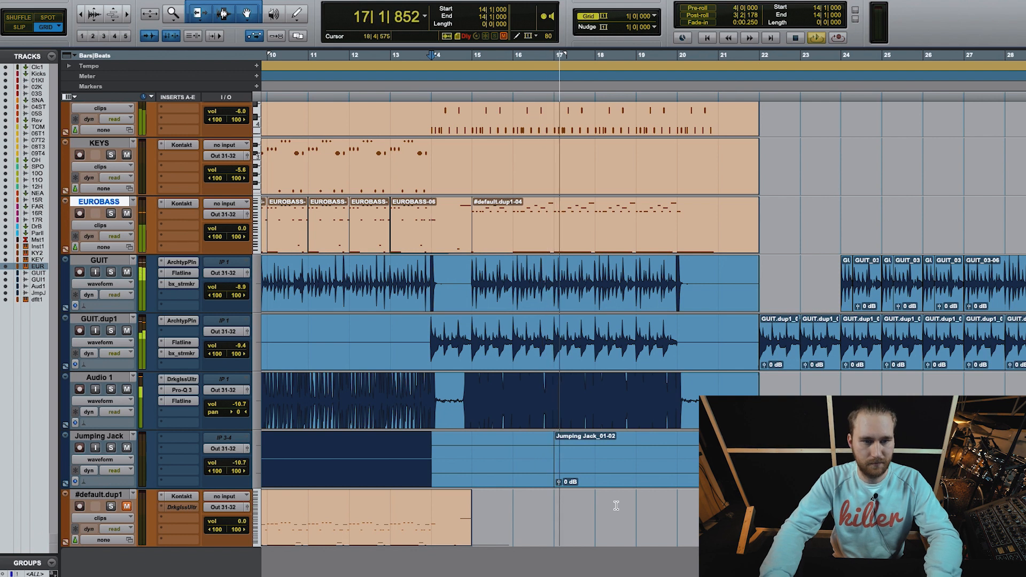
View the EUROBASS II Kontakt instrument during playback, solo the EUROBASS track, and close the instrument window.
left_click(181, 203)
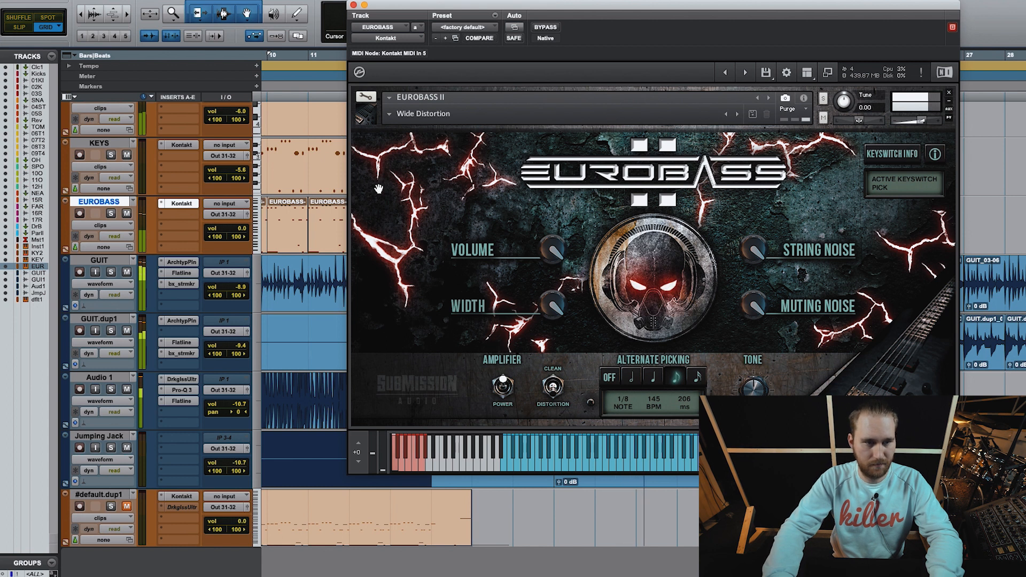
left_click(112, 215)
left_click(355, 4)
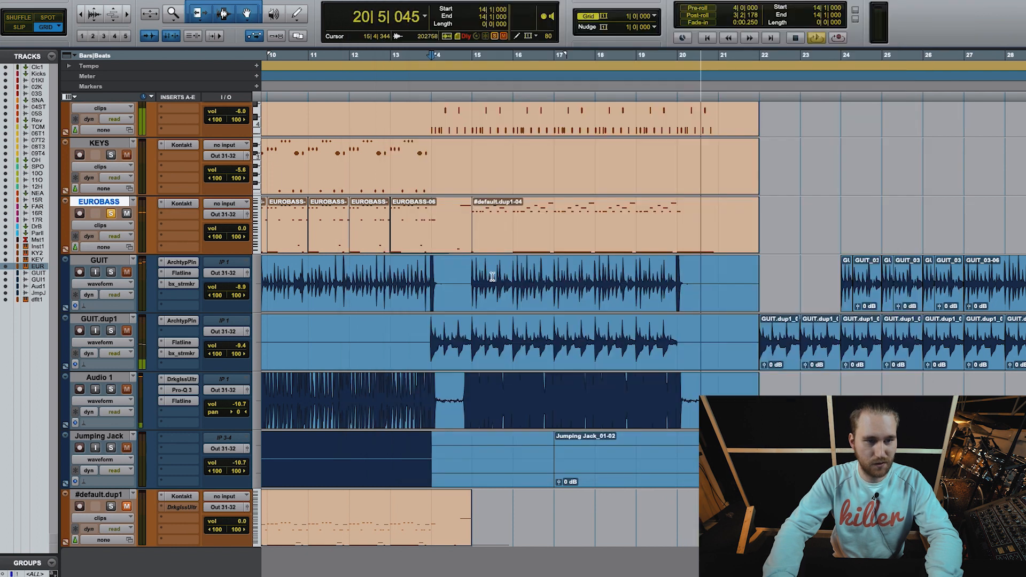
Replay the soloed EUROBASS track from bar 14 with a closer view of bars 14 to 21.
key("space")
key("space")
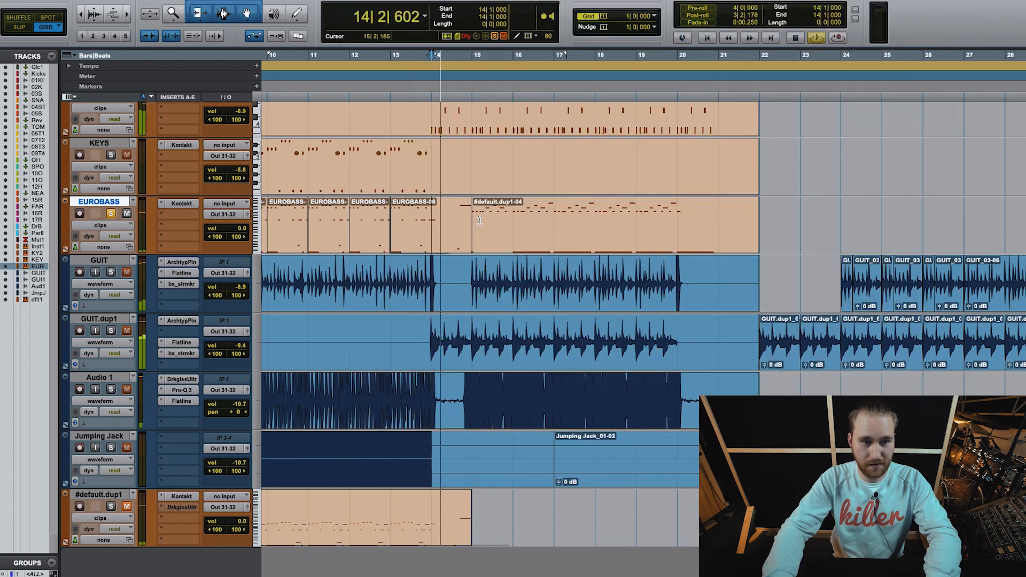
key("t")
scroll(561, 265, "right", 5)
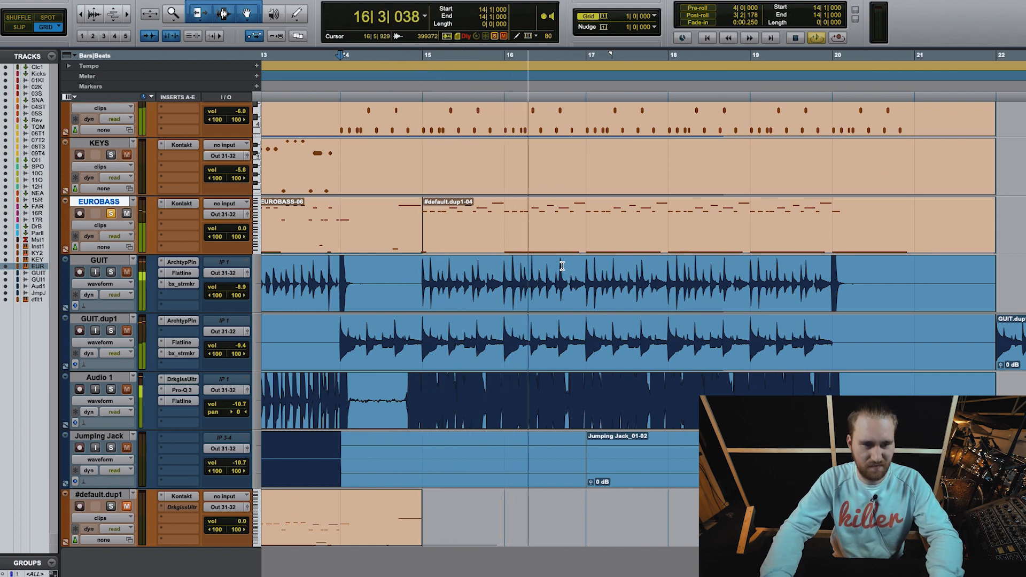
Listen to the soloed EUROBASS track from bar 16 into bar 19 with the whole arrangement in view and stop playback.
scroll(558, 270, "right", 2)
scroll(556, 270, "right", 1)
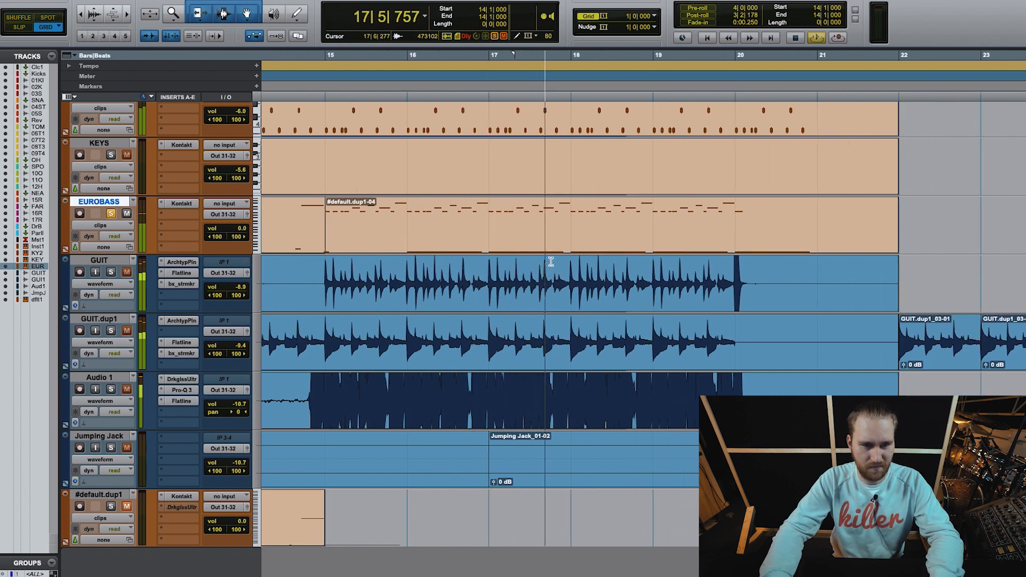
scroll(550, 263, "right", 4)
key("r")
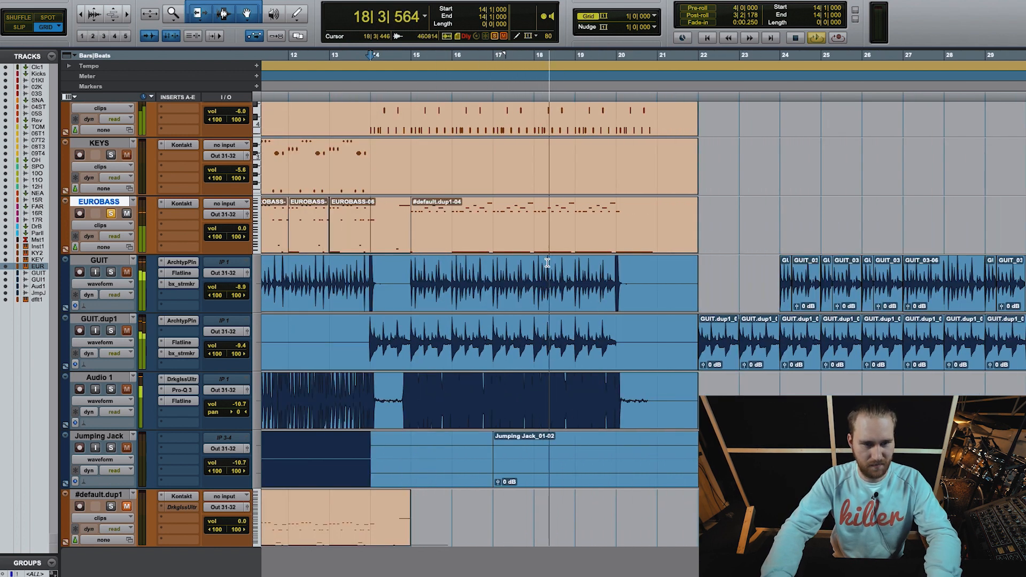
key("r")
key("t")
key("r")
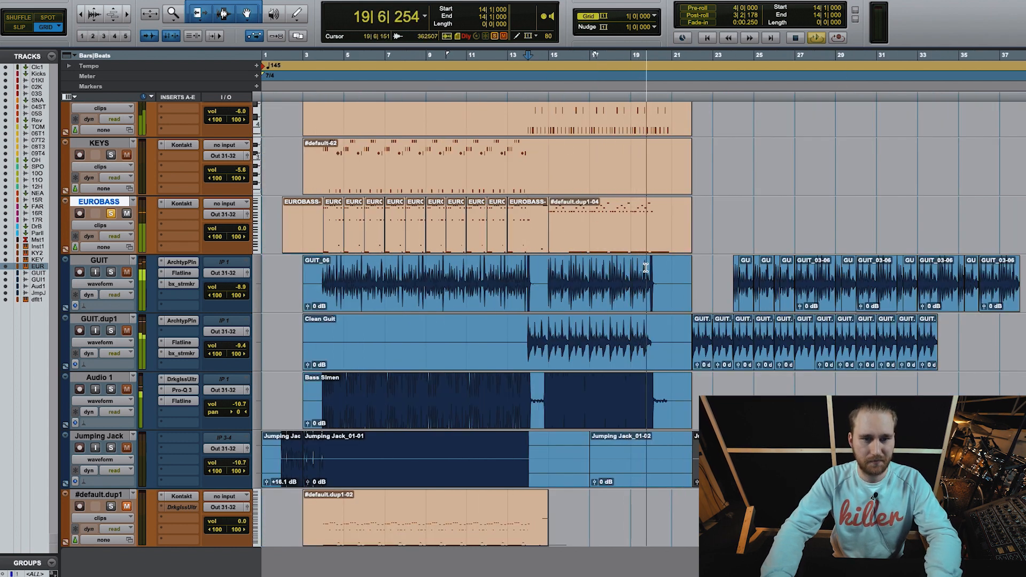
key("space")
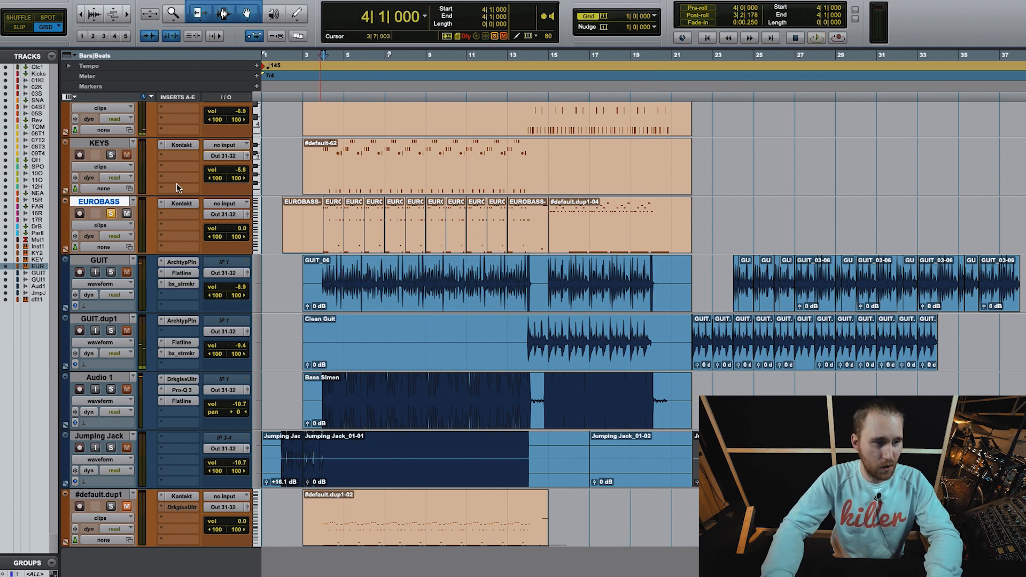
Load the DI snapshot in the EUROBASS II Kontakt instrument and play the beginning of the bass line.
left_click(181, 204)
left_click(402, 115)
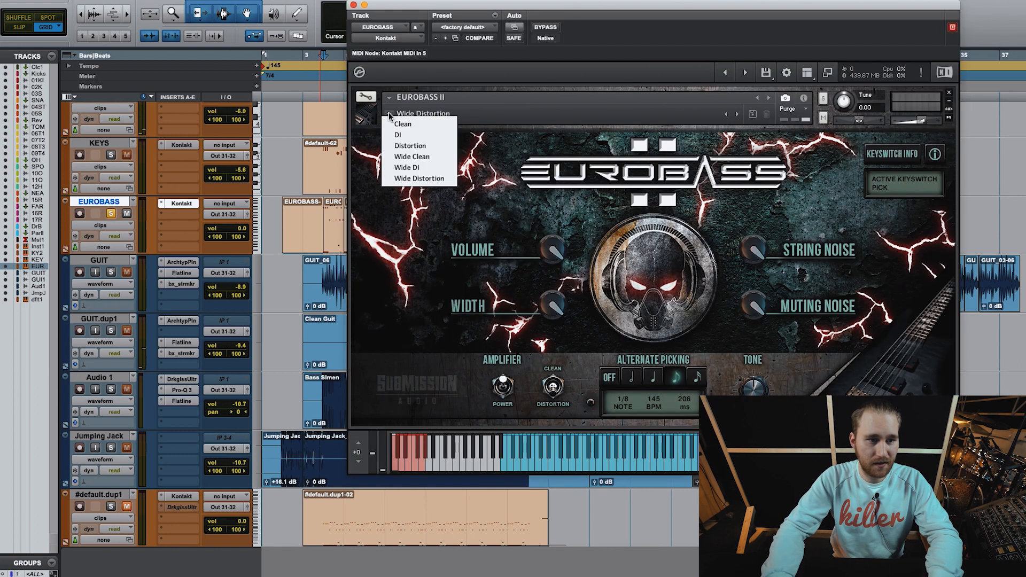
left_click(311, 218)
key("space")
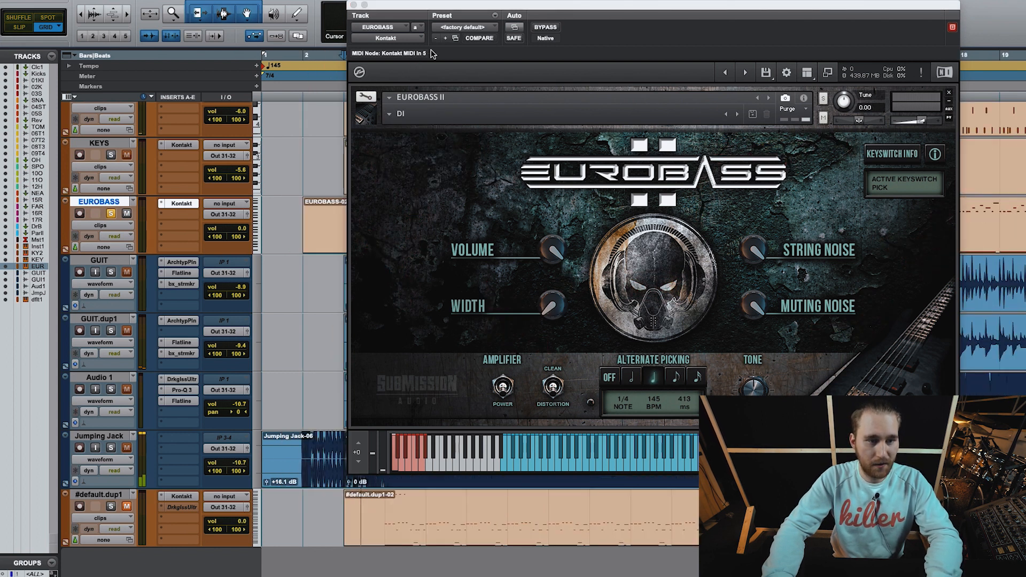
key("r")
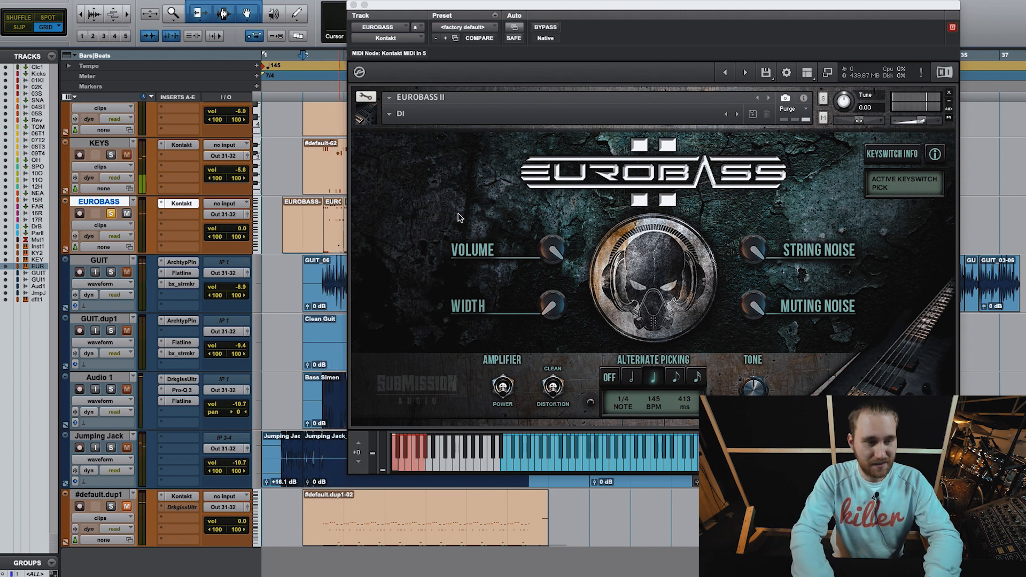
Switch to the mixer and insert Darkglass Ultra (stereo) after Kontakt on the EUROBASS track, keeping the channel strips visible beside its window.
key("super+equal")
left_click(365, 4)
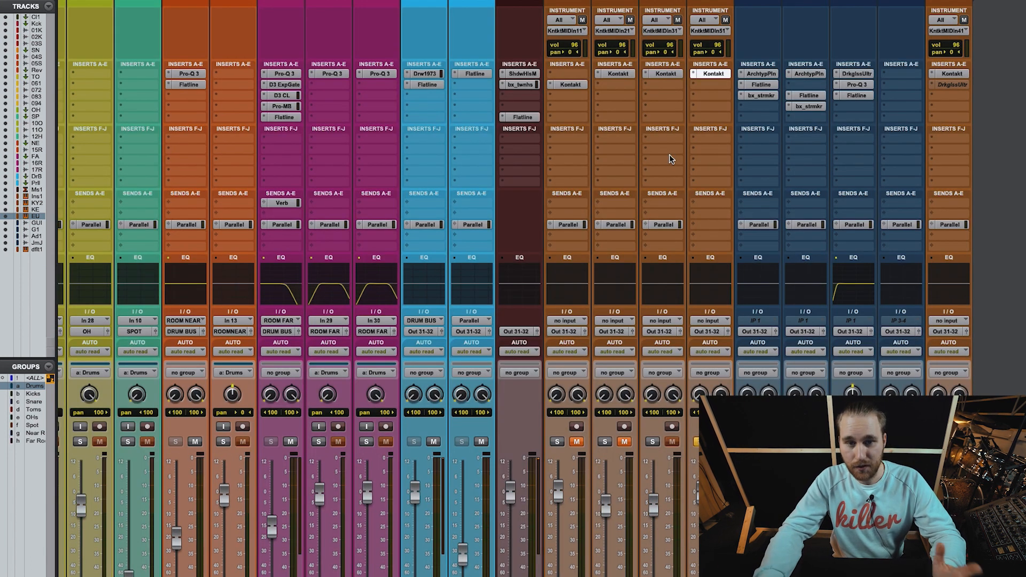
left_click(719, 83)
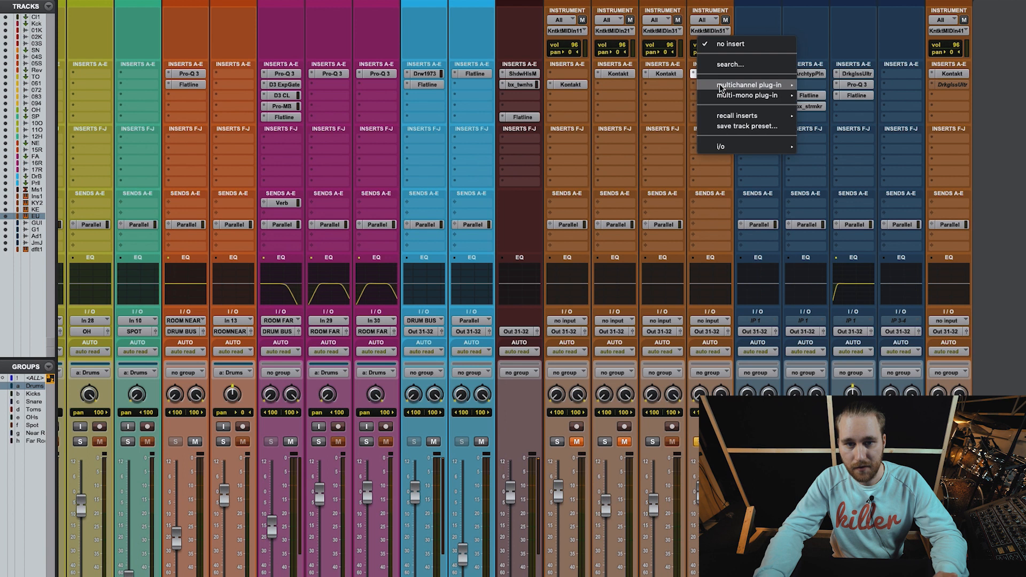
mouse_move(736, 86)
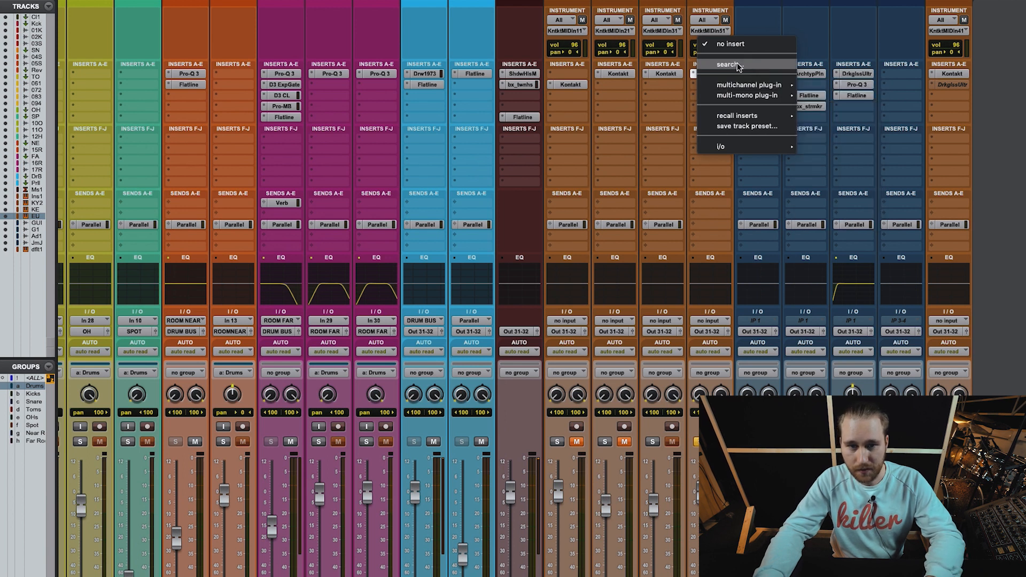
left_click(736, 66)
type("dark")
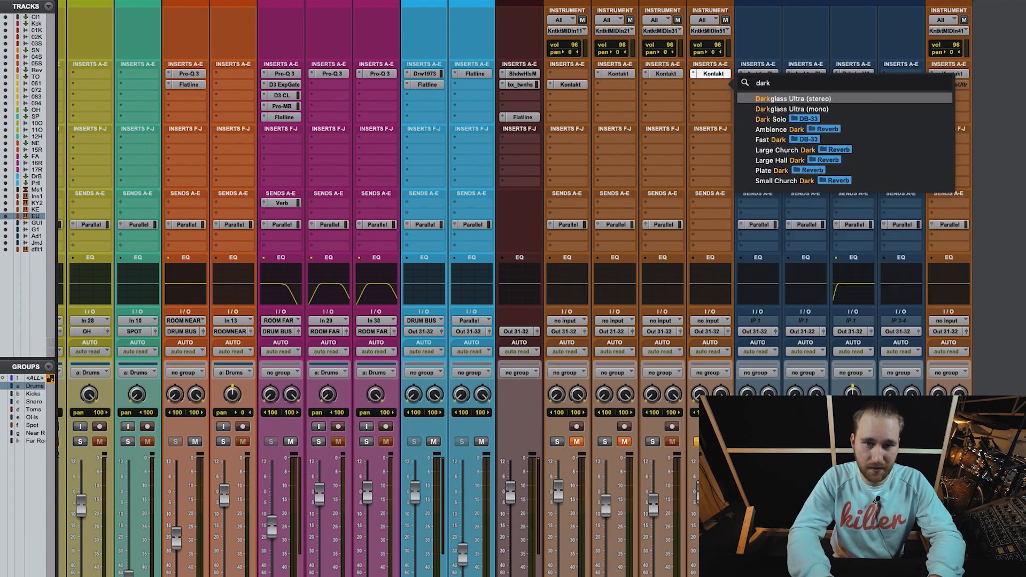
key("Return")
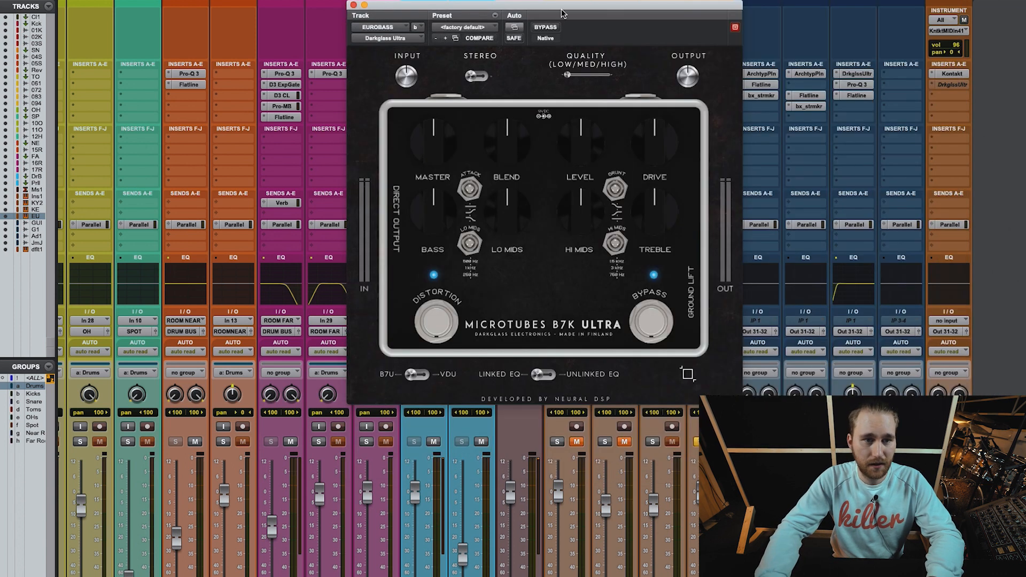
left_click_drag(561, 14, 354, 25)
left_click_drag(419, 20, 424, 10)
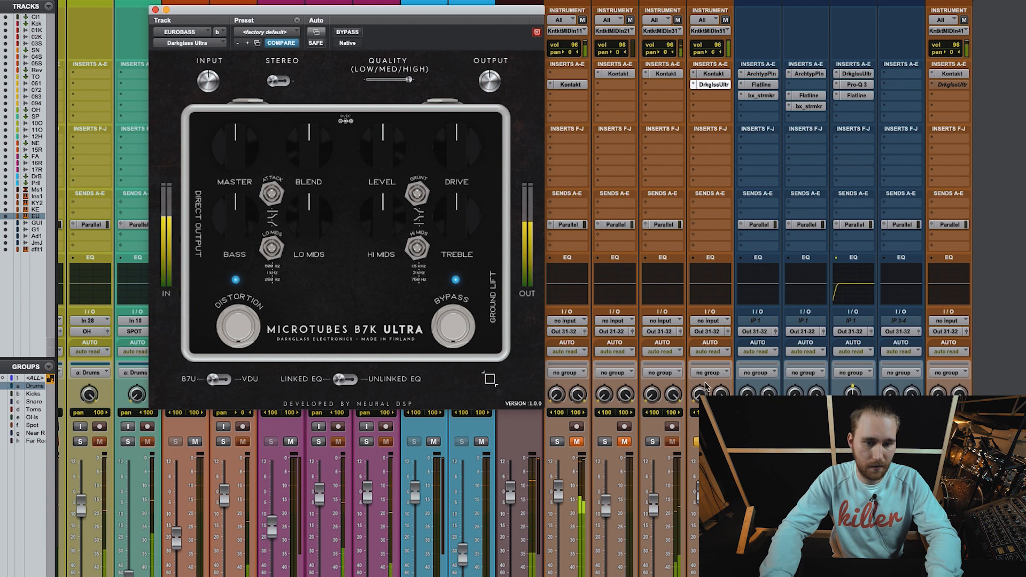
Raise the Drive and Blend well above centre and the Level slightly on the EUROBASS Darkglass Ultra during playback.
left_click_drag(461, 163, 470, 119)
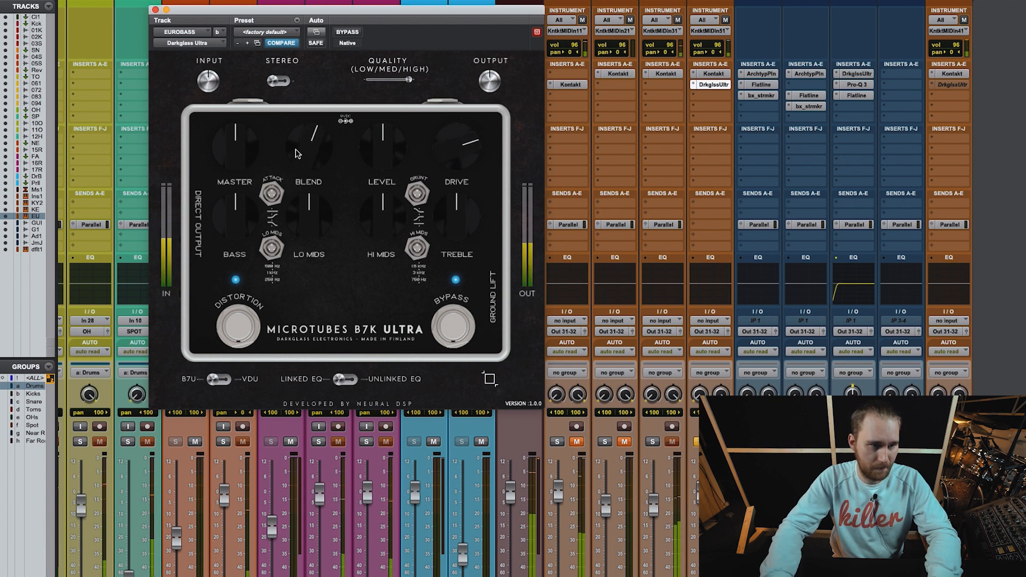
left_click_drag(298, 152, 299, 138)
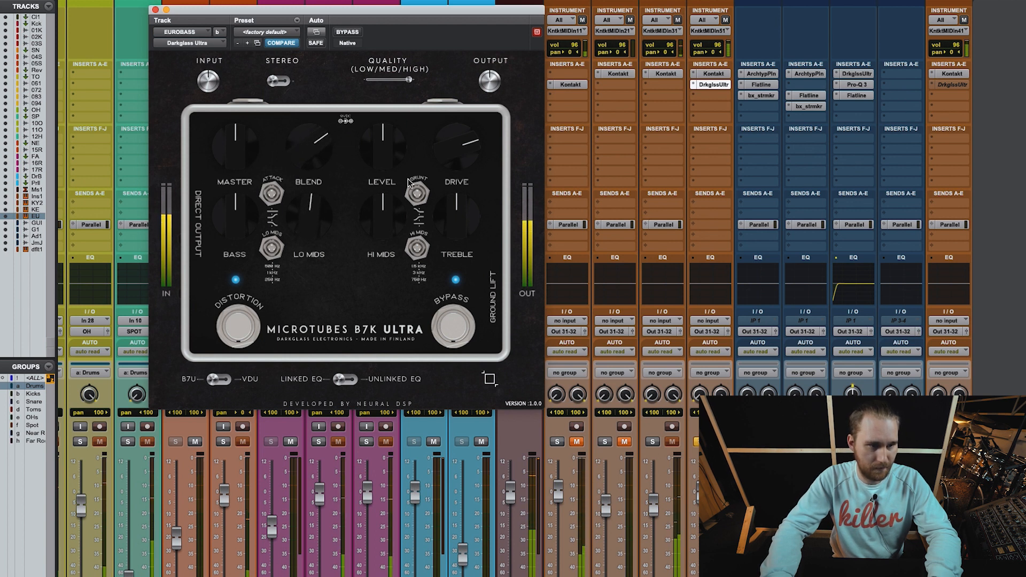
mouse_move(445, 145)
left_mouse_down()
mouse_move(446, 131)
mouse_move(439, 141)
left_mouse_up()
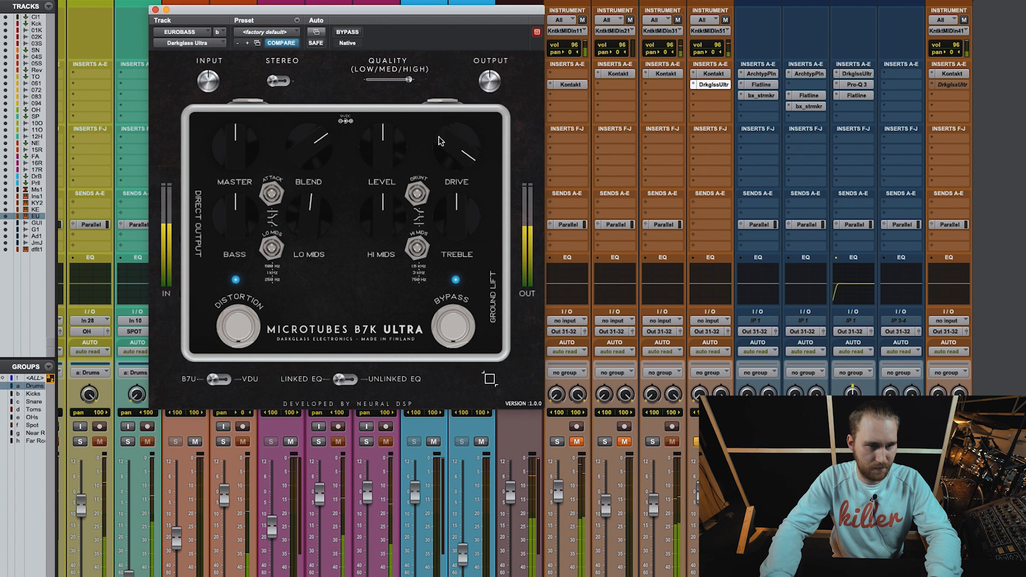
left_click_drag(384, 165, 376, 149)
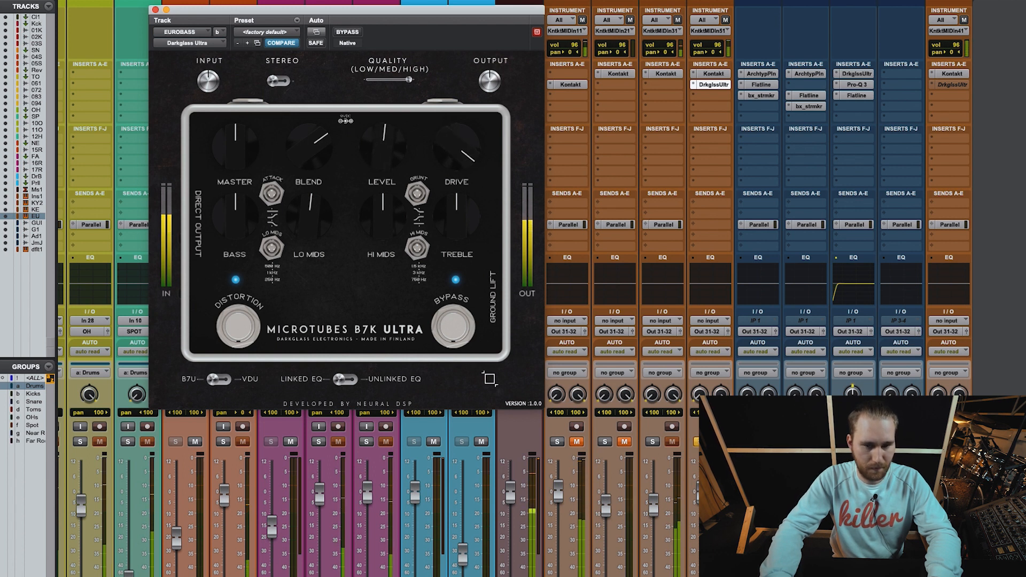
Unsolo the EUROBASS track to hear the distorted bass in the full mix and solo it again.
left_click(696, 443)
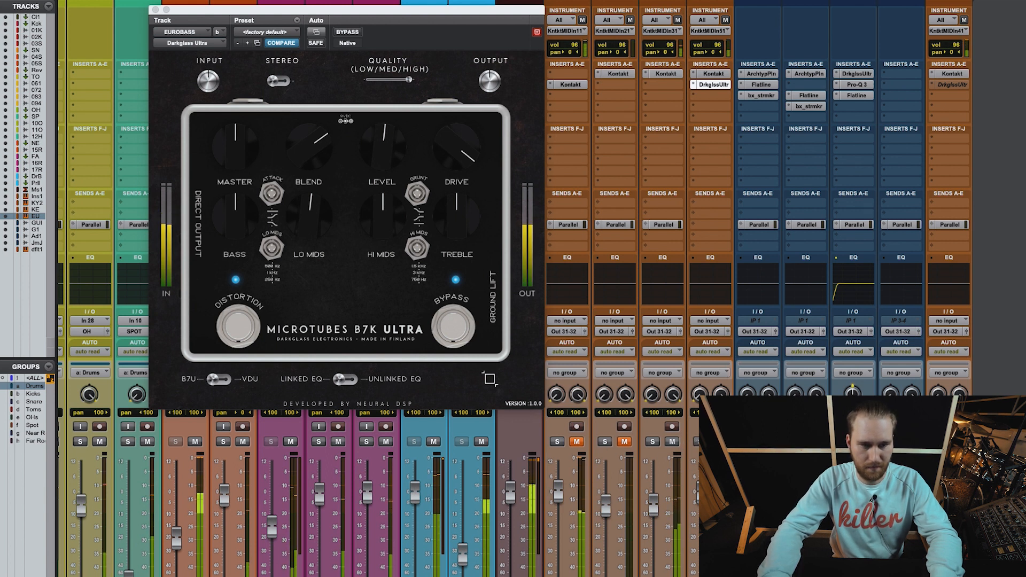
scroll(693, 499, "down", 1)
scroll(693, 500, "down", 3)
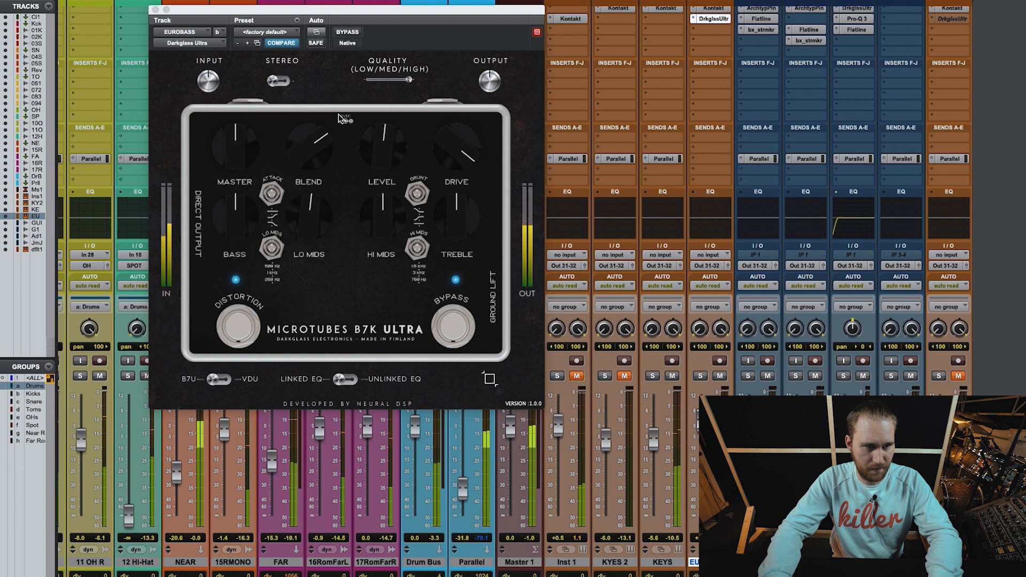
left_click(700, 376)
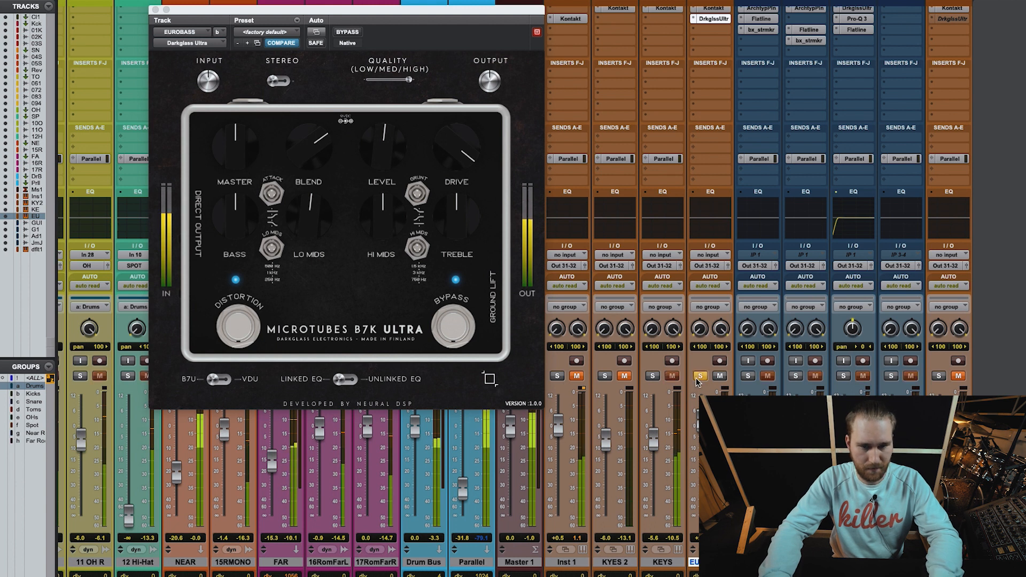
Compare the soloed bass with Darkglass Ultra bypassed and active, and close the plug-in window.
left_click(347, 34)
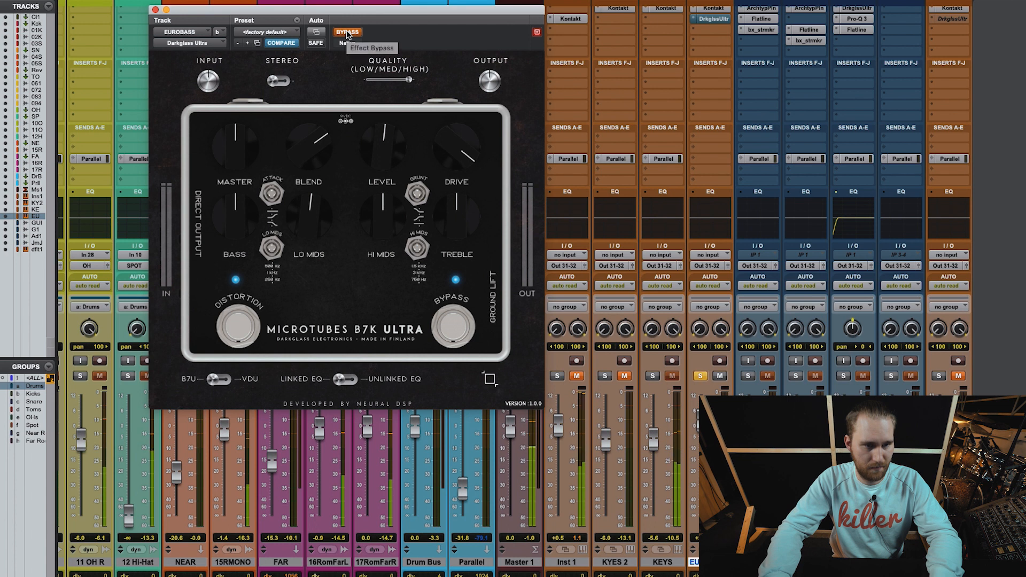
left_click(347, 33)
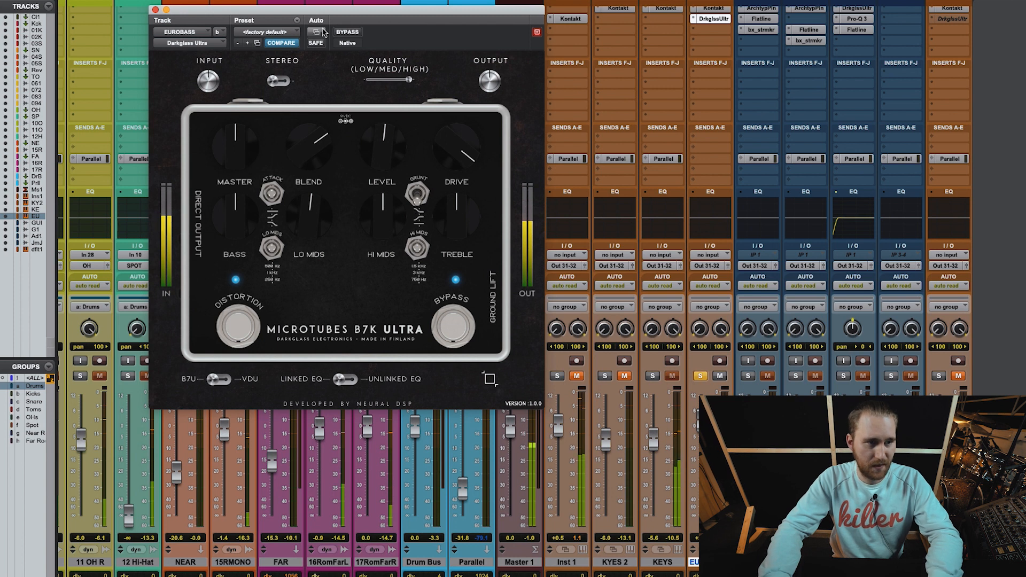
left_click(155, 10)
Bypass Darkglass Ultra on the EUROBASS track and load EUROBASS II's Wide Distortion snapshot with alternate picking at 1/8 note.
scroll(743, 75, "up", 2)
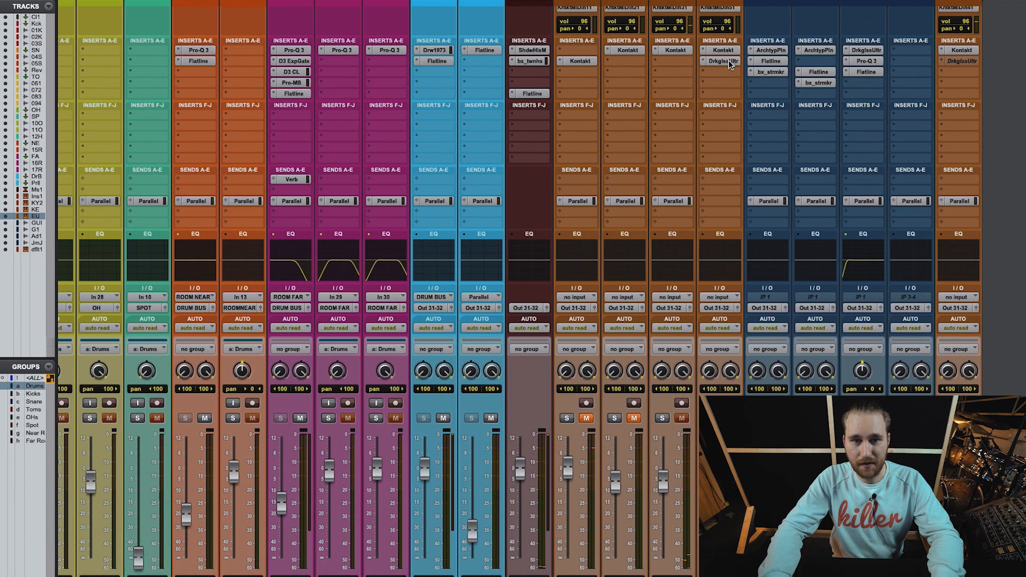
left_click(734, 62)
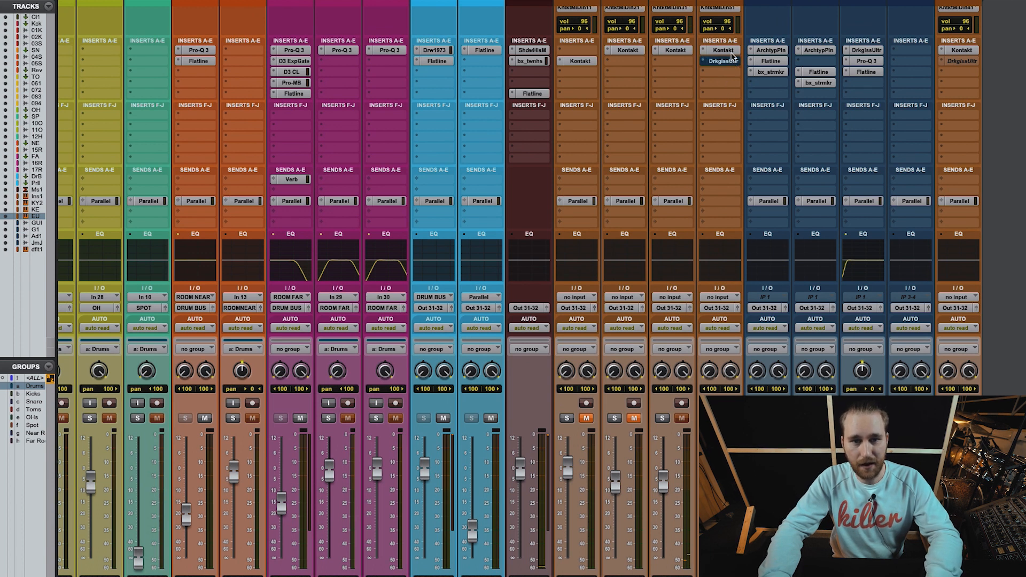
left_click(731, 53)
left_click(191, 120)
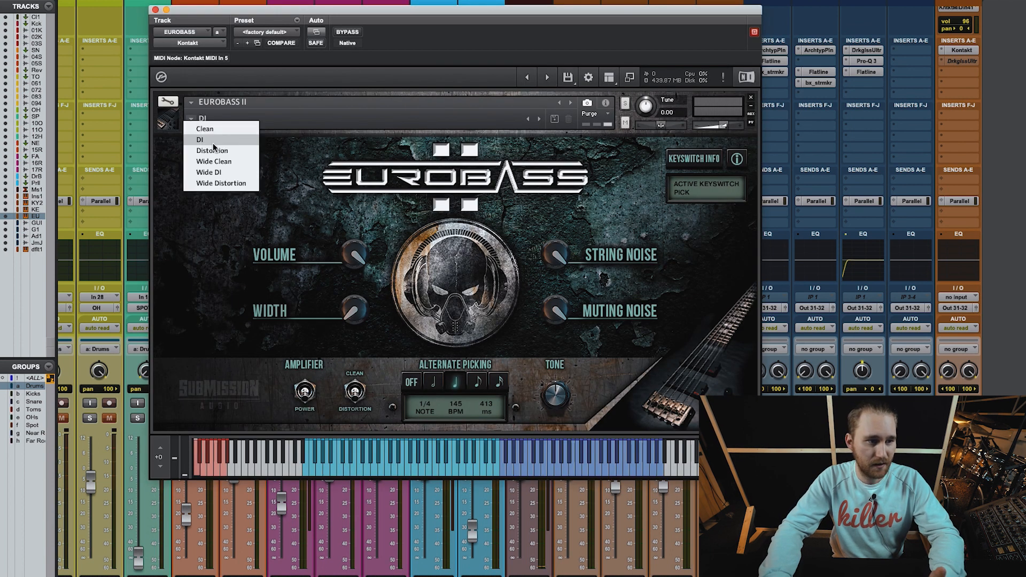
left_click(243, 184)
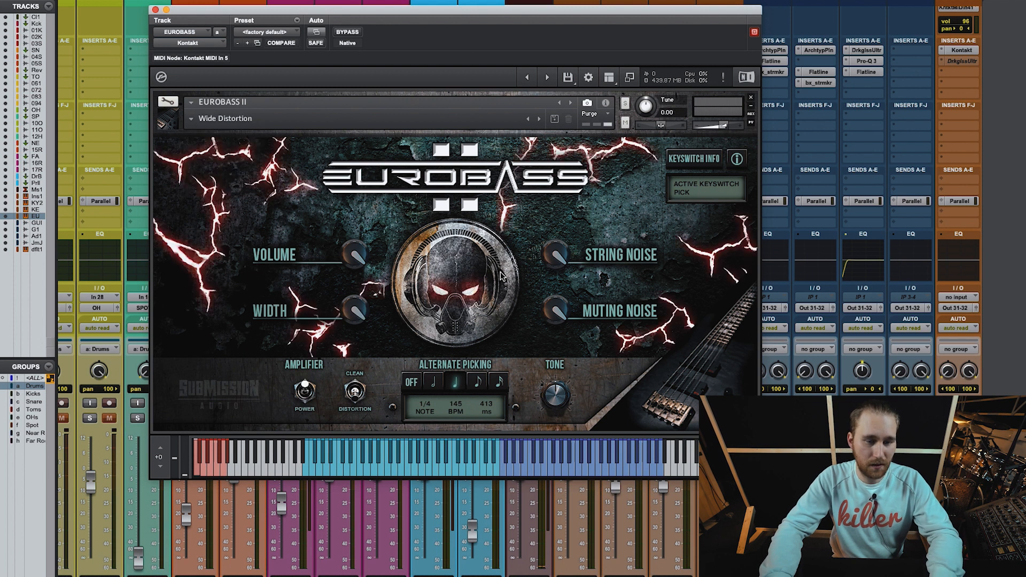
left_click(477, 382)
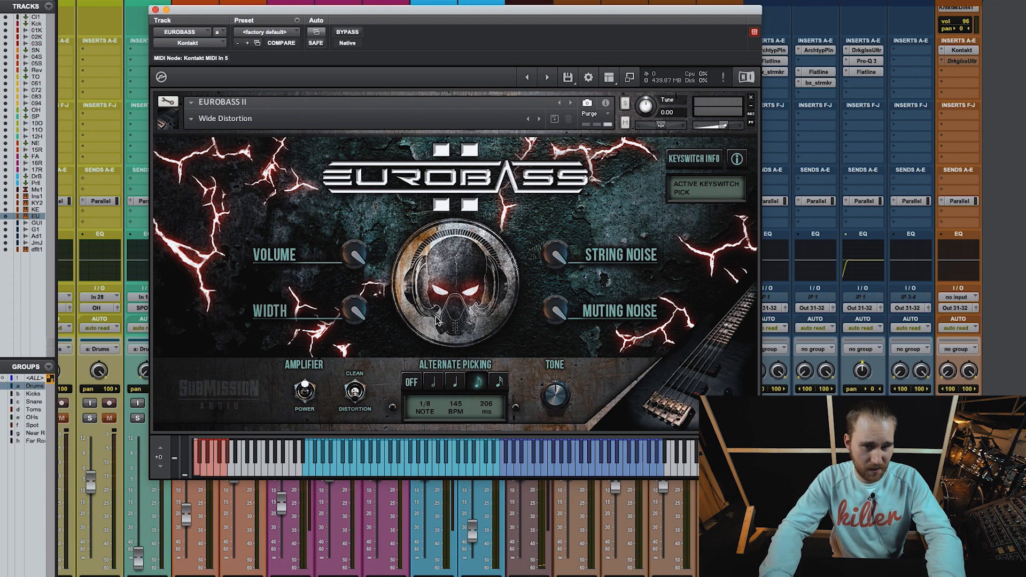